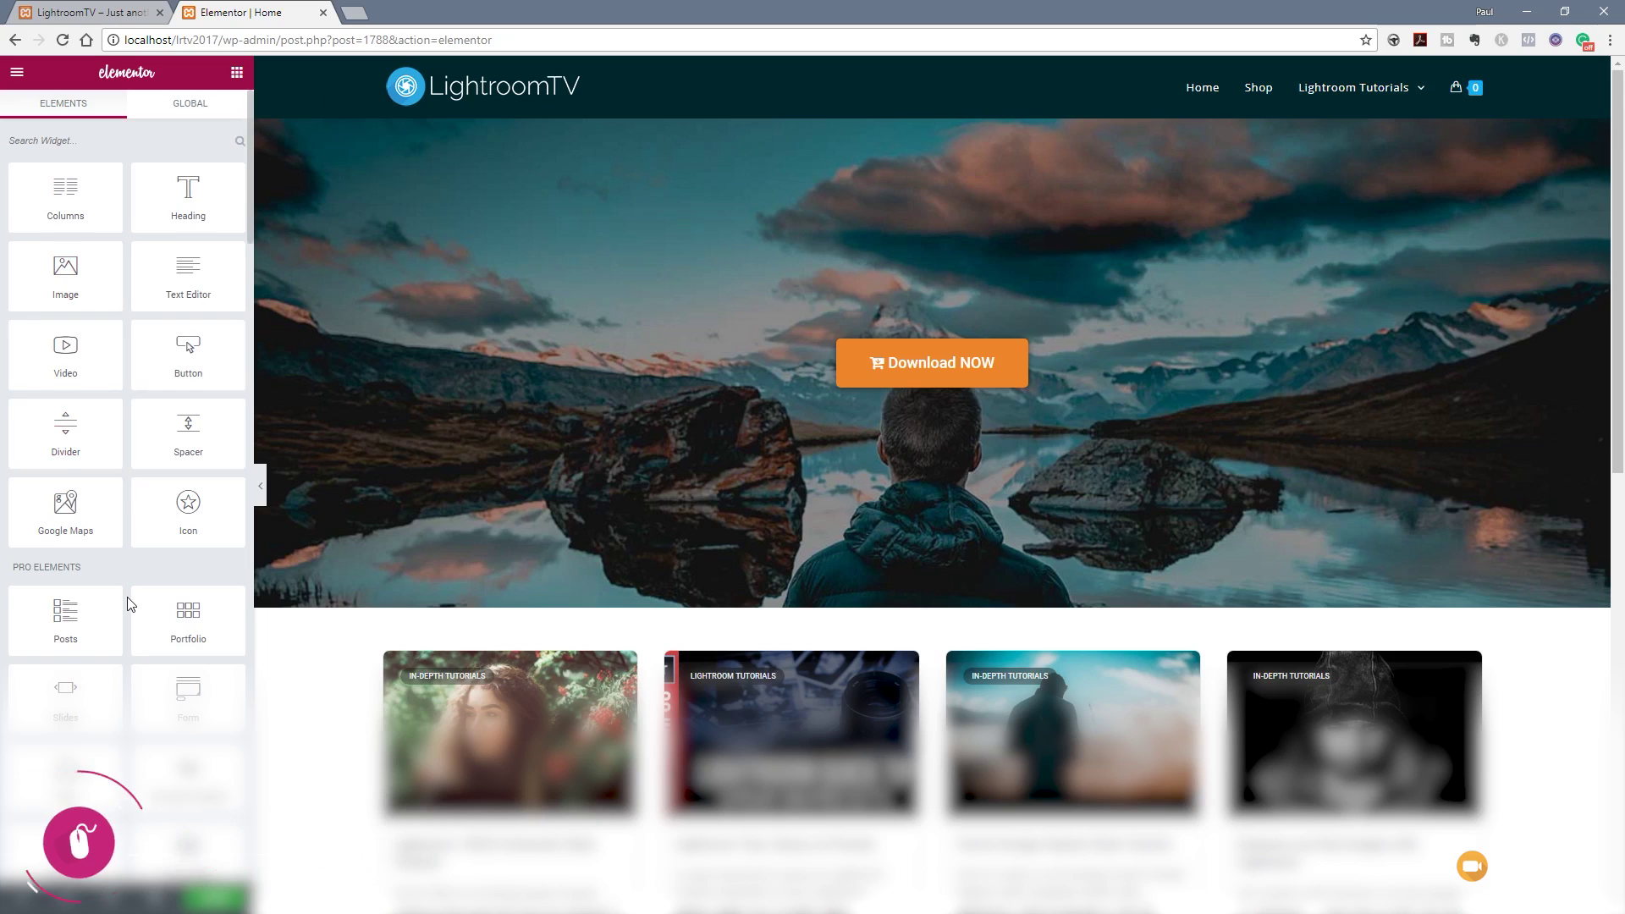
Step: Drag the Pro Animated Headline widget into the hero, above the Download NOW button
{"action": "scroll", "coordinate": [131, 604], "scroll_direction": "down", "scroll_amount": 2}
{"action": "scroll", "coordinate": [132, 603], "scroll_direction": "down", "scroll_amount": 2}
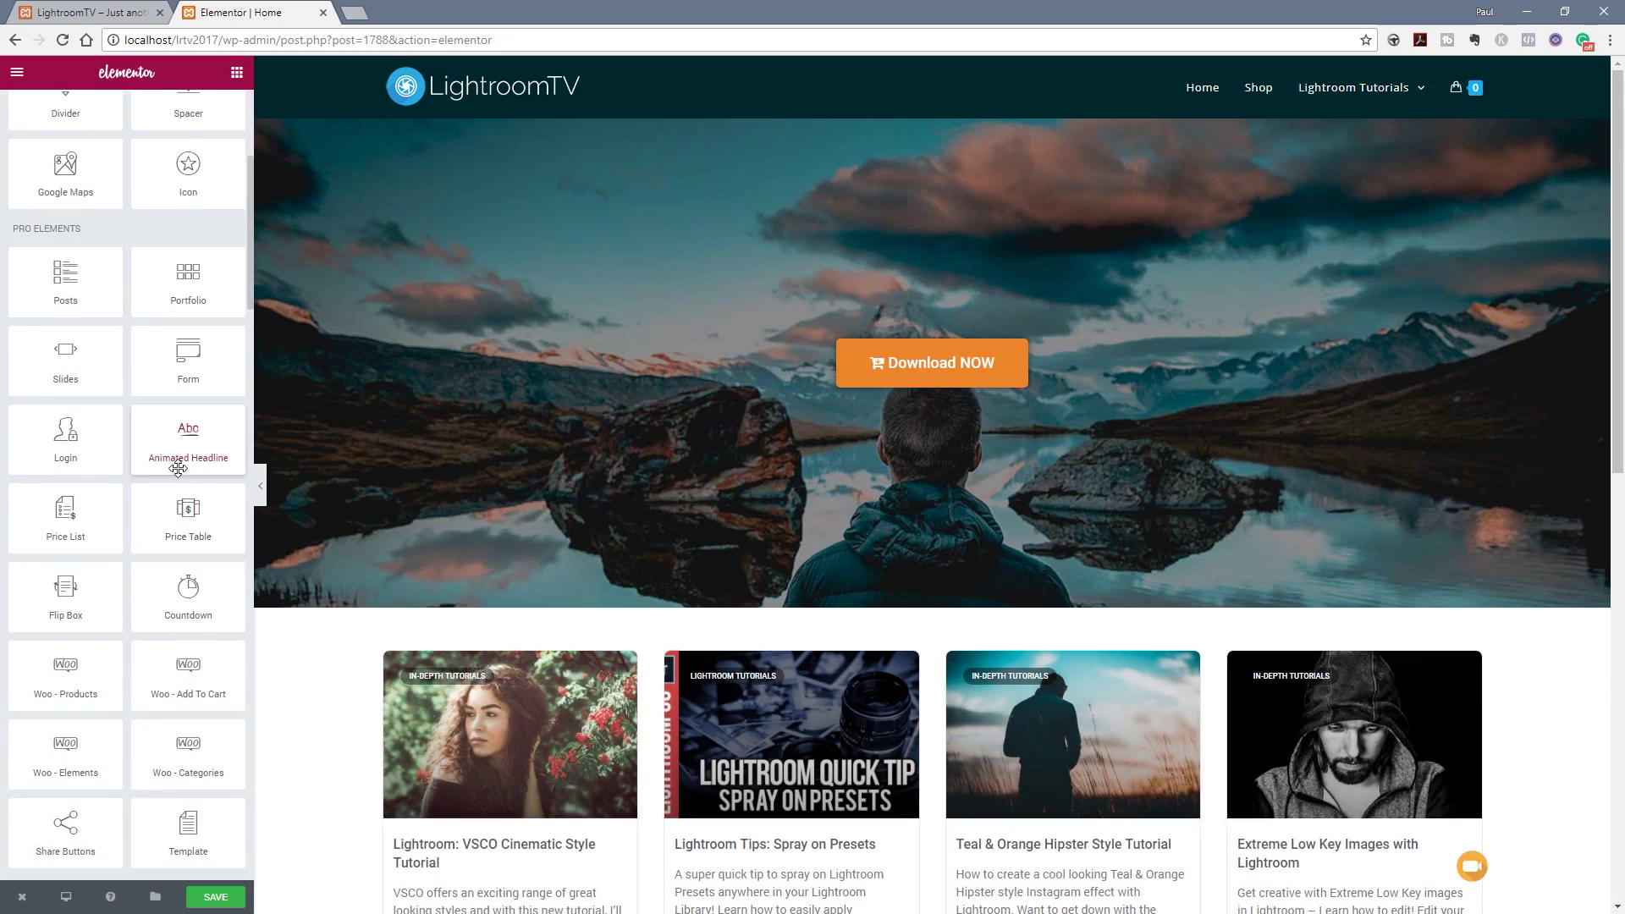
{"action": "left_click_drag", "start_coordinate": [178, 469], "coordinate": [908, 340]}
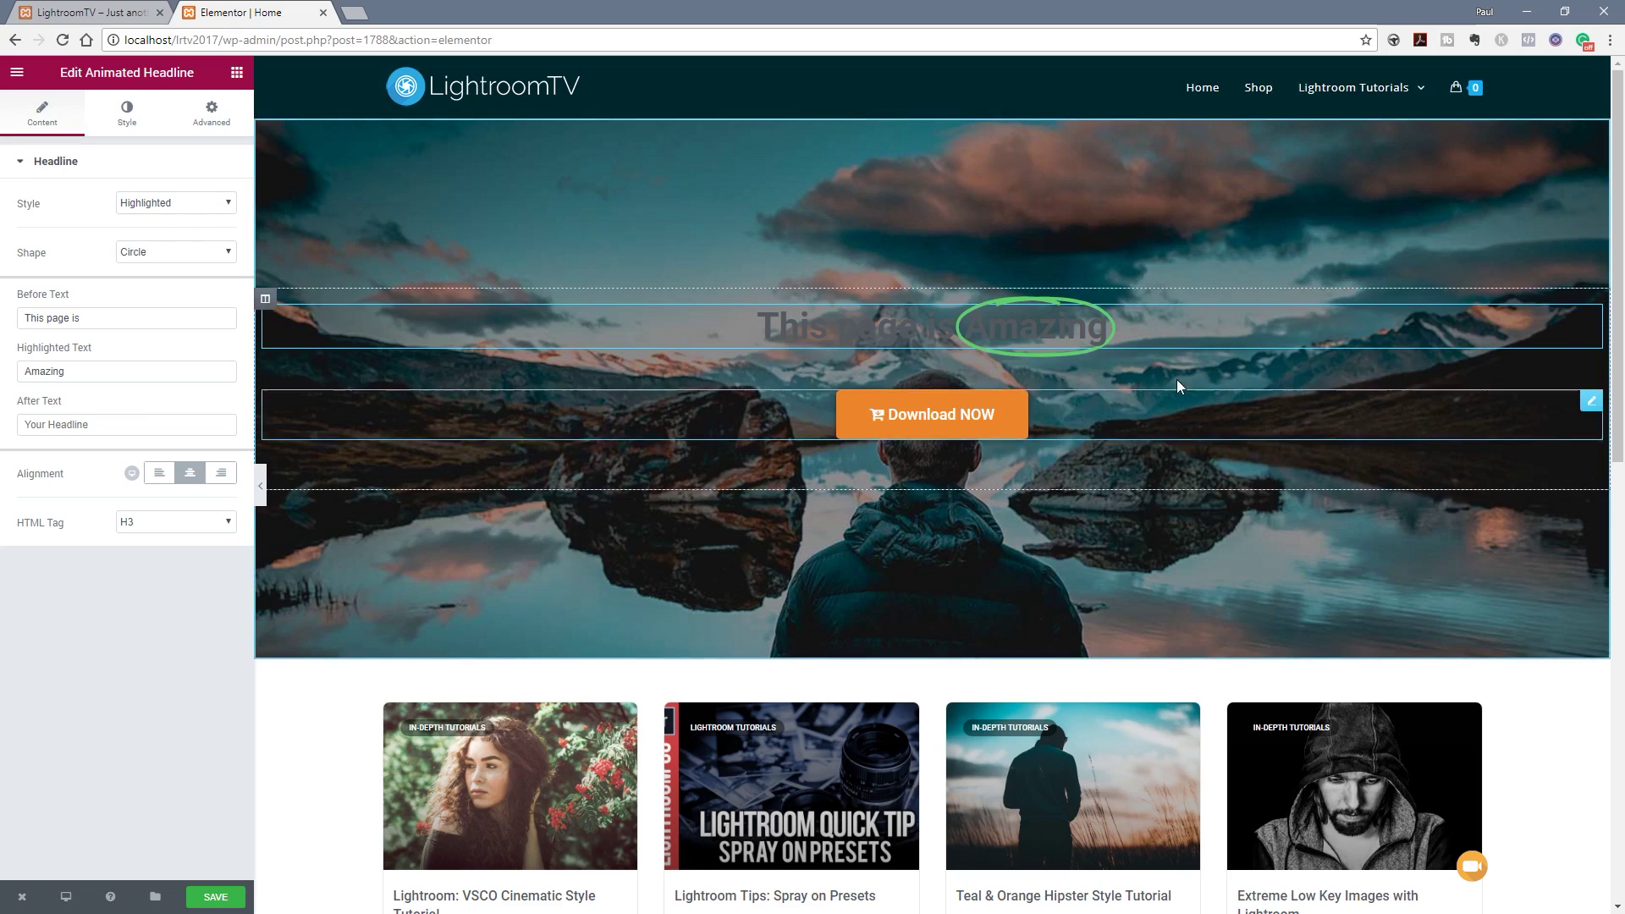
Step: Preview the Rotating headline style, then return the headline to Highlighted
{"action": "left_click", "coordinate": [204, 203]}
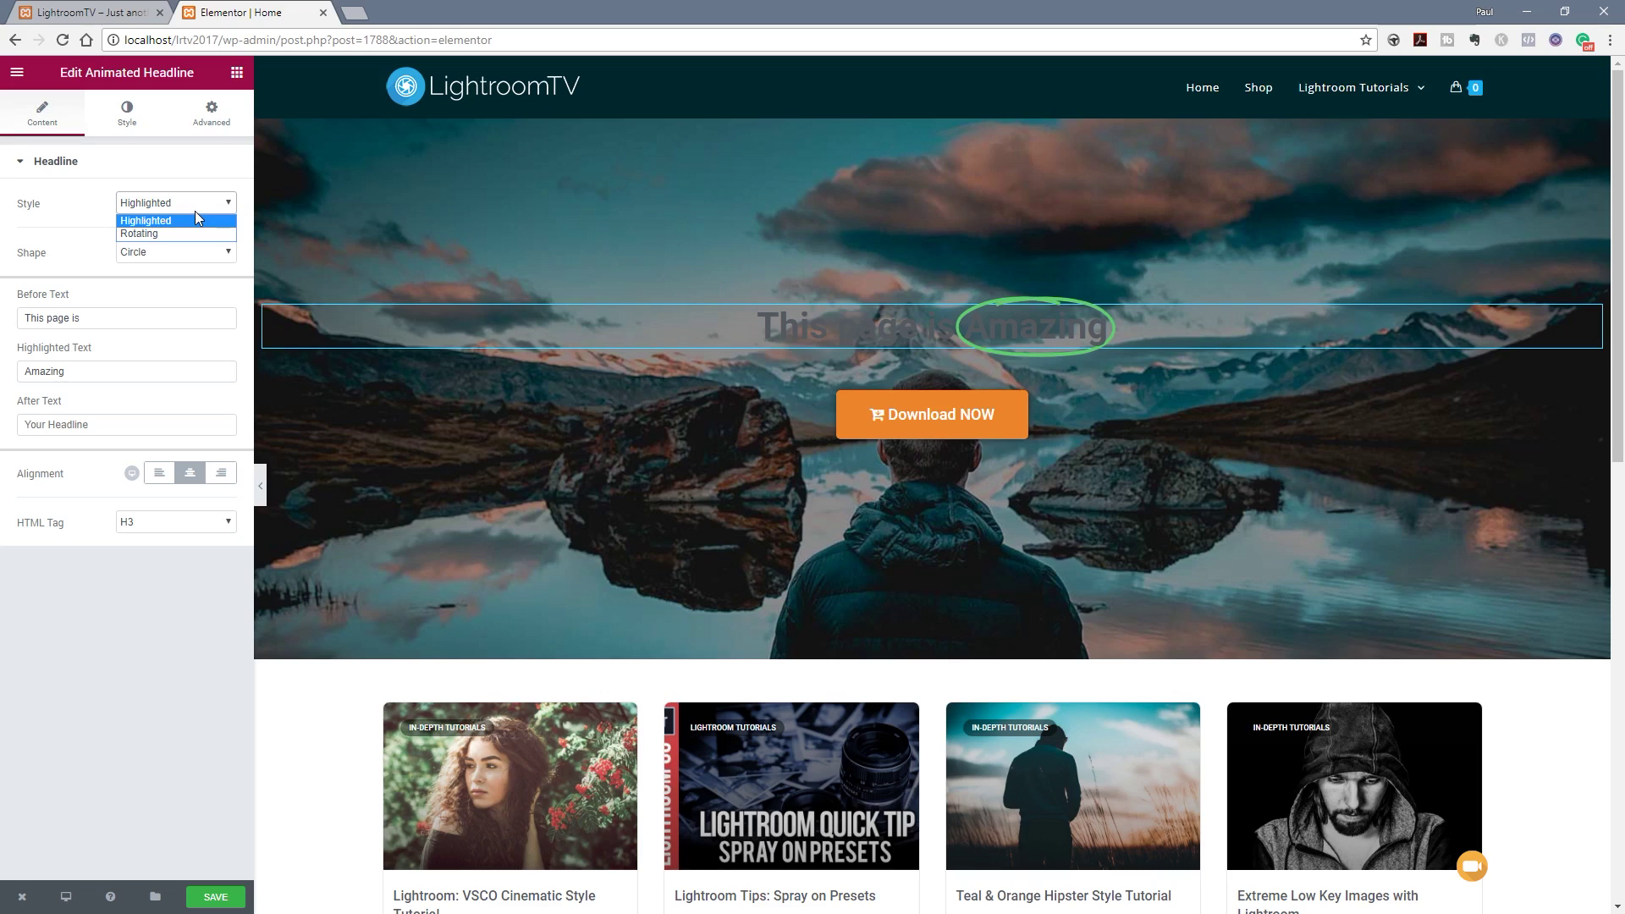
{"action": "left_click", "coordinate": [177, 234]}
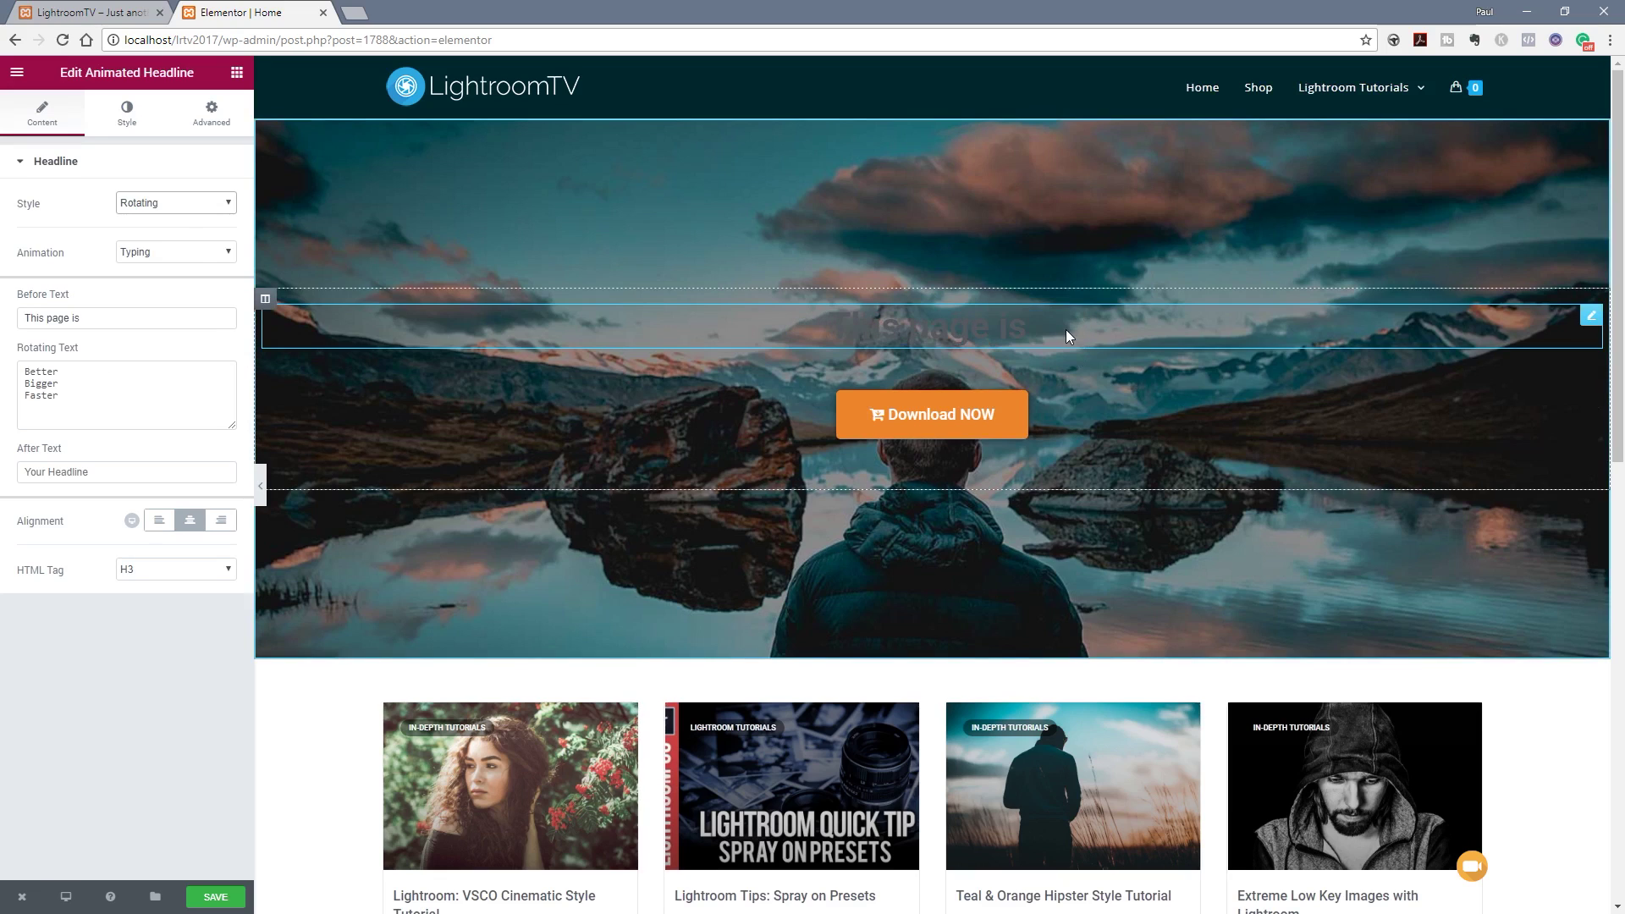
{"action": "left_click", "coordinate": [184, 202]}
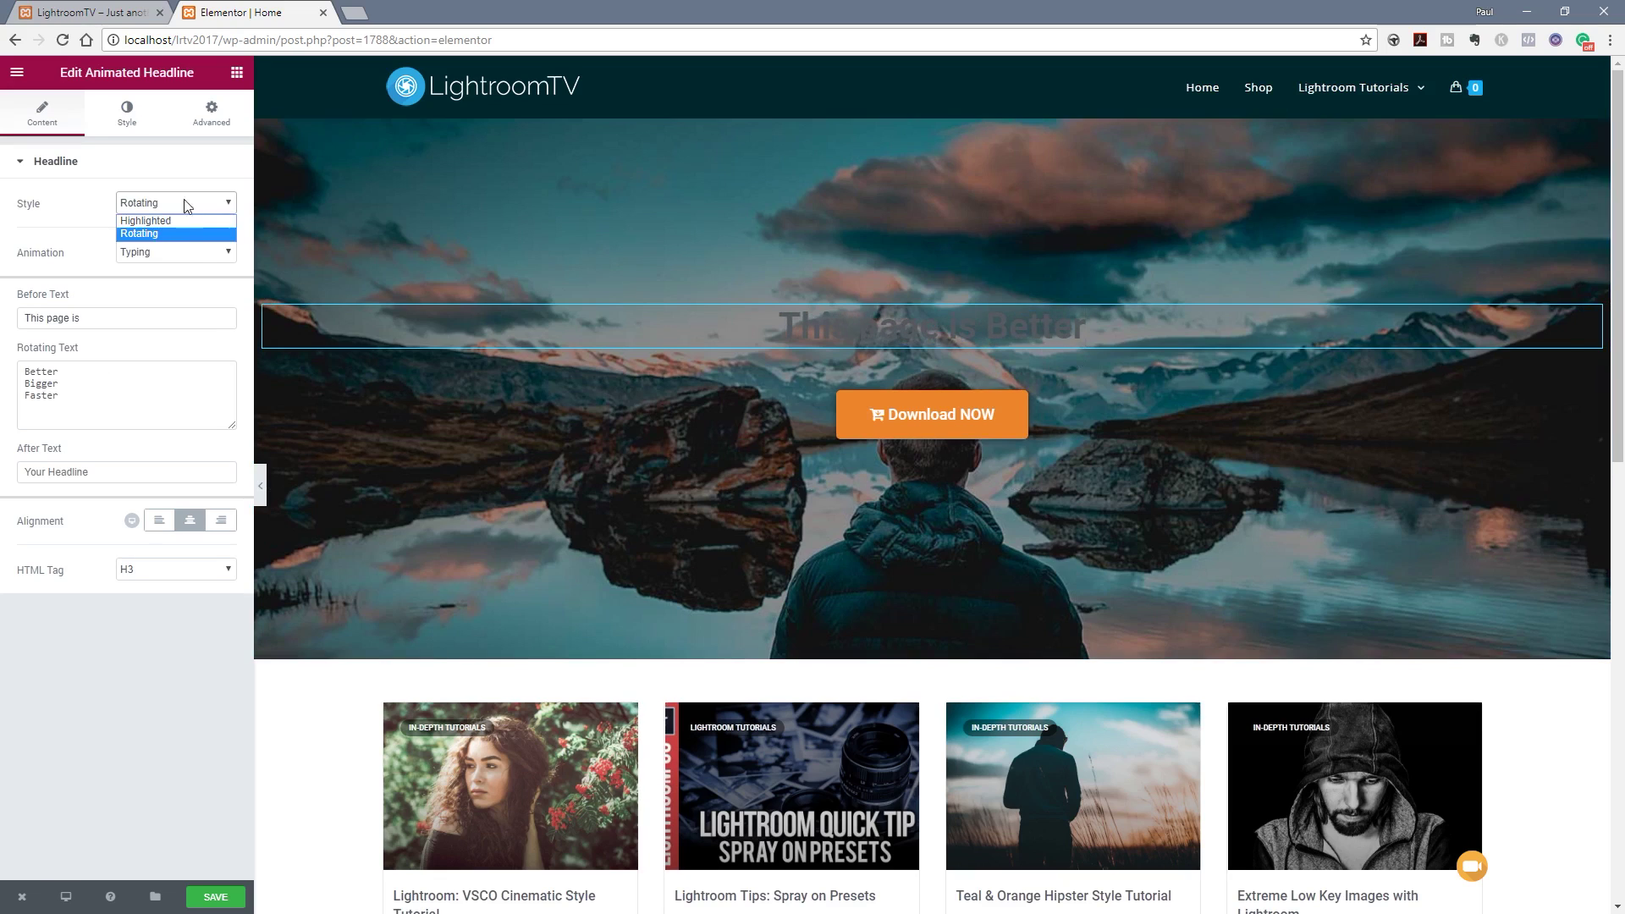
{"action": "left_click", "coordinate": [184, 220]}
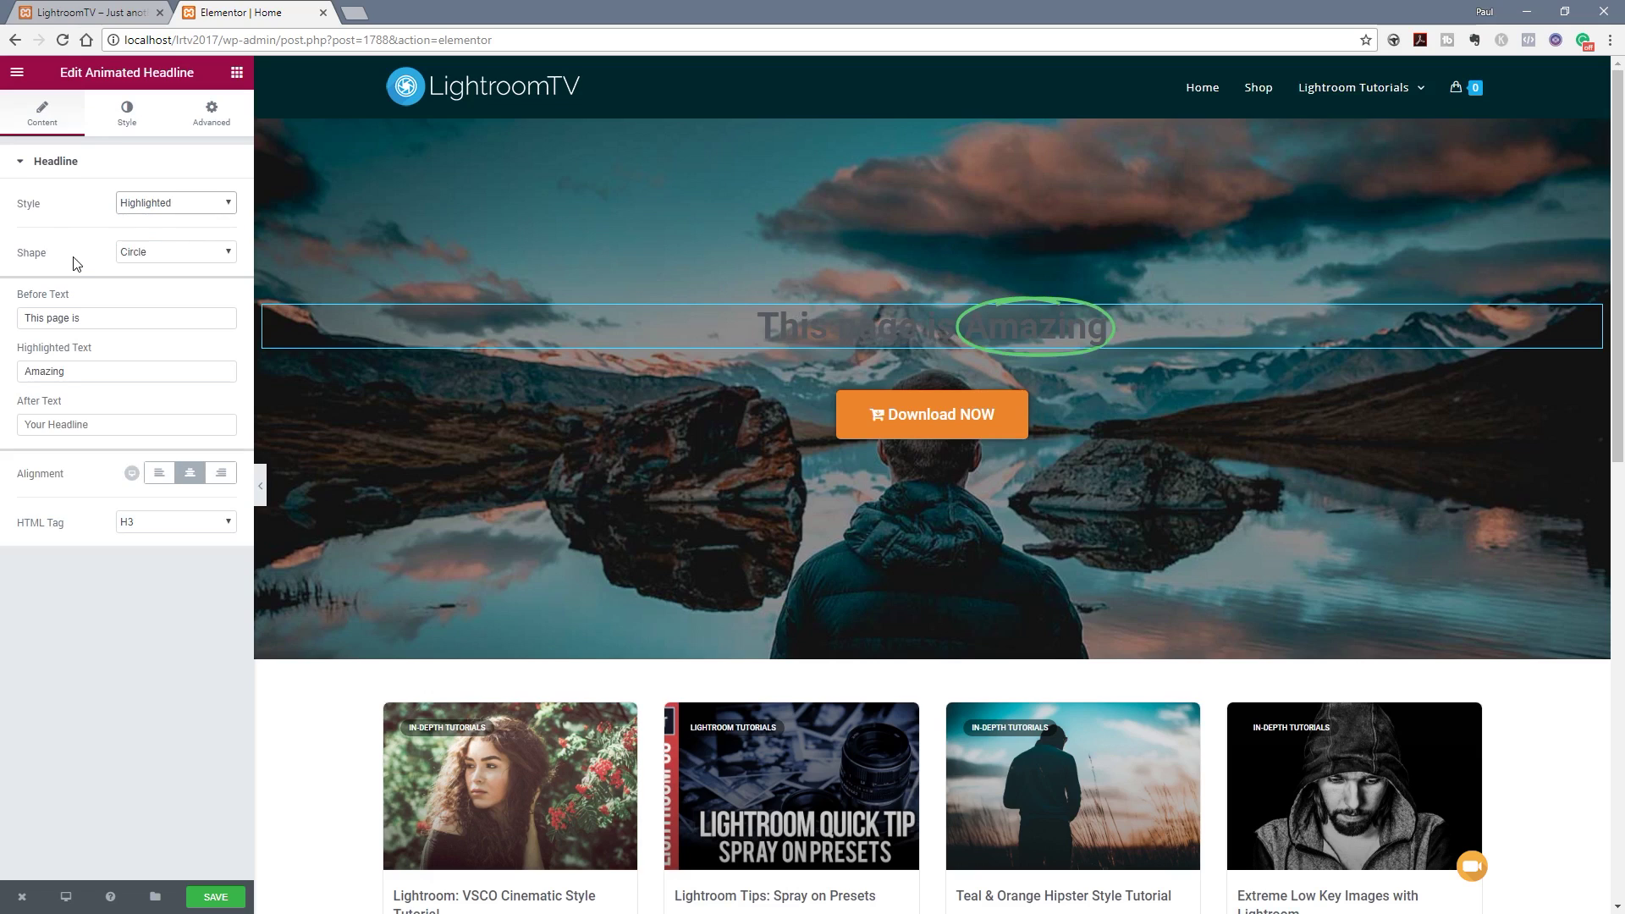
Step: Mark Amazing with the Double highlight shape and bring up the Style settings
{"action": "left_click", "coordinate": [157, 258]}
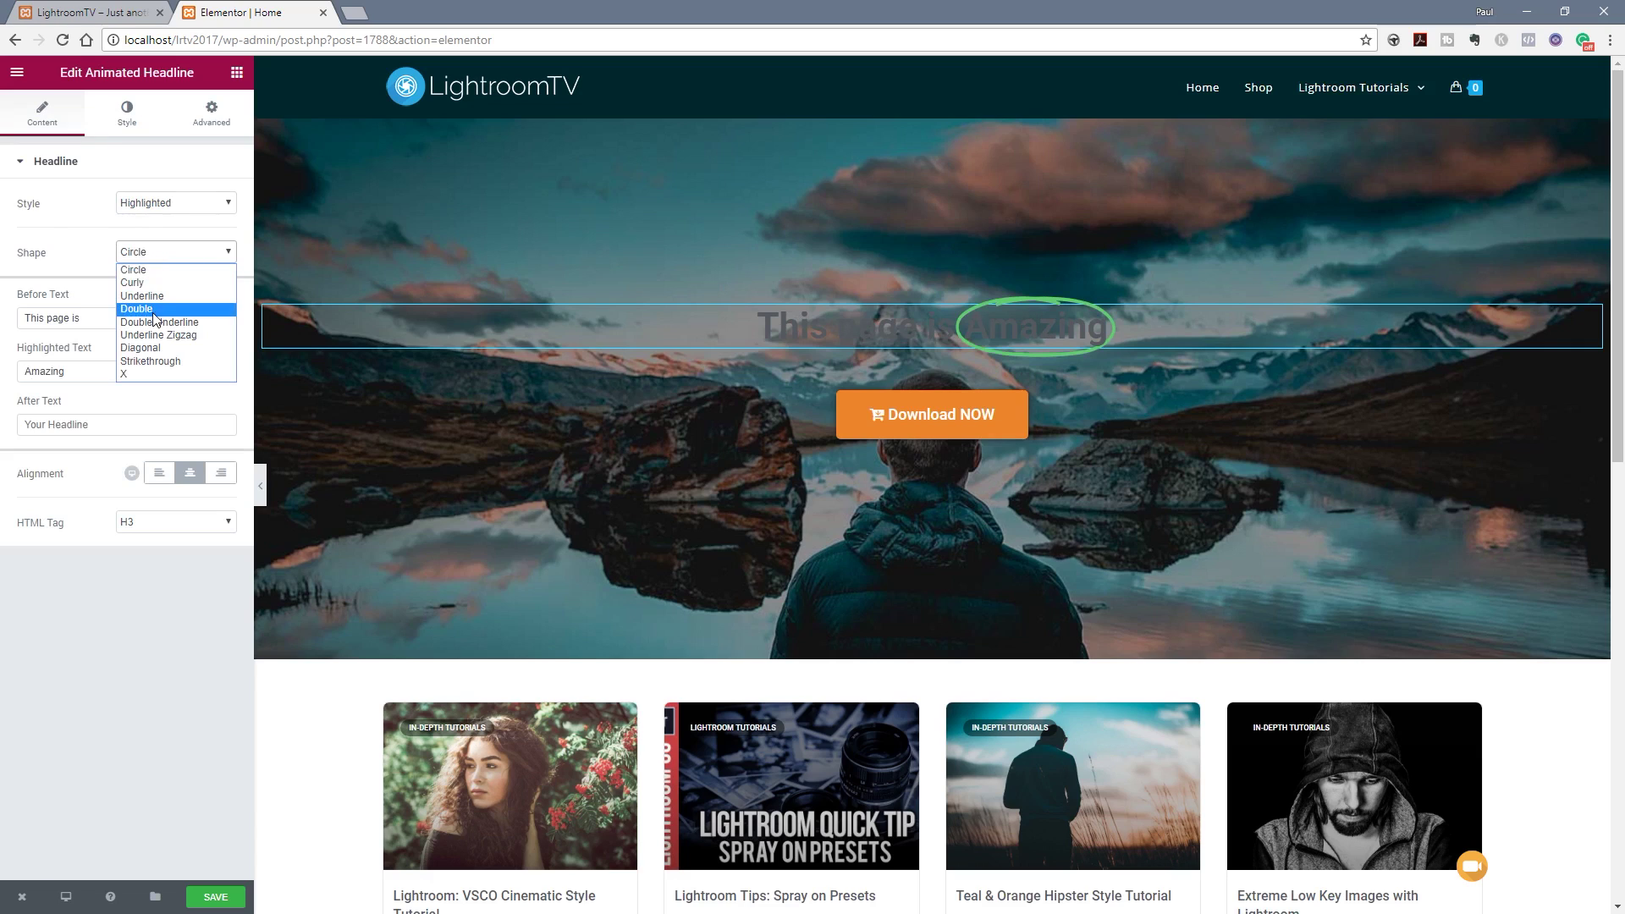
{"action": "left_click", "coordinate": [137, 308]}
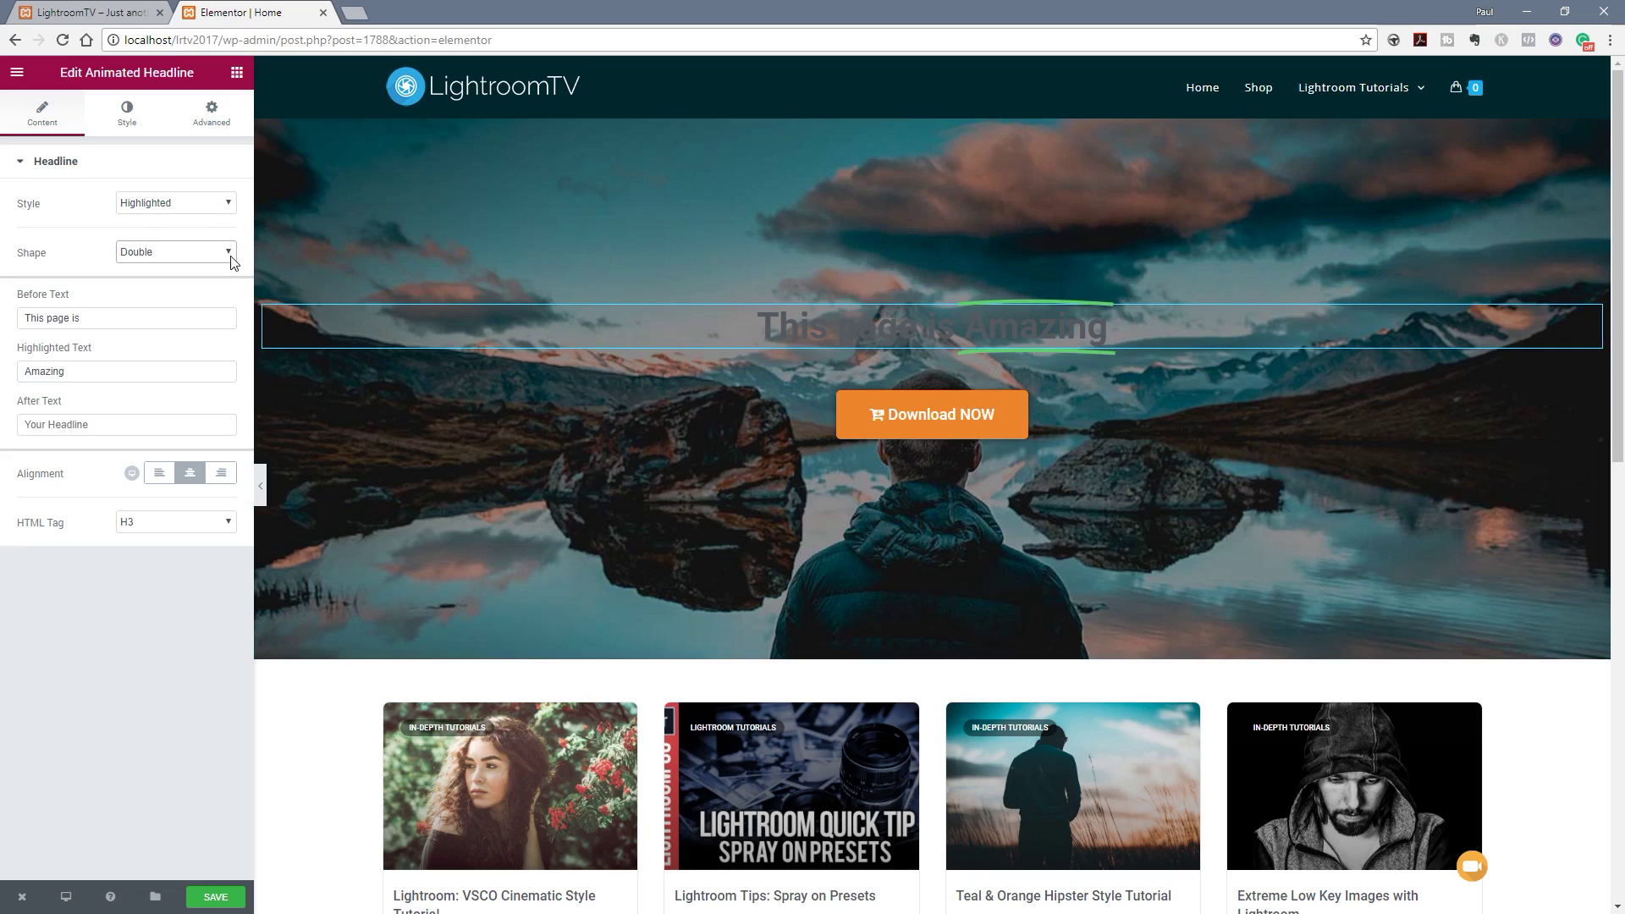
{"action": "left_click", "coordinate": [126, 119]}
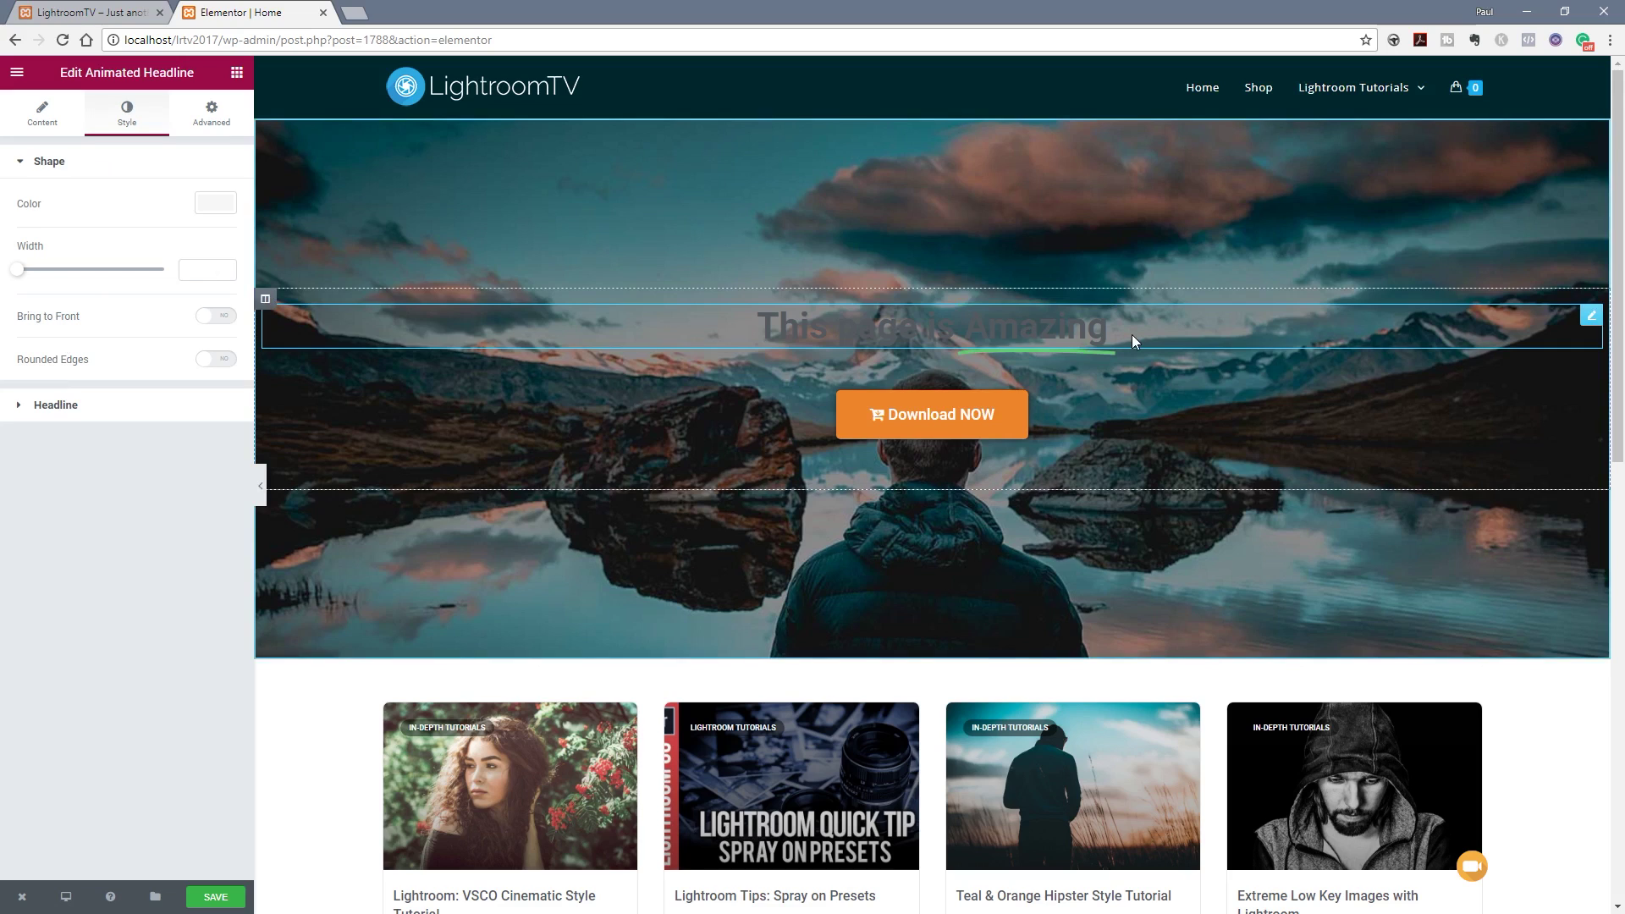
Step: Set the headline text colour to white
{"action": "left_click", "coordinate": [66, 406]}
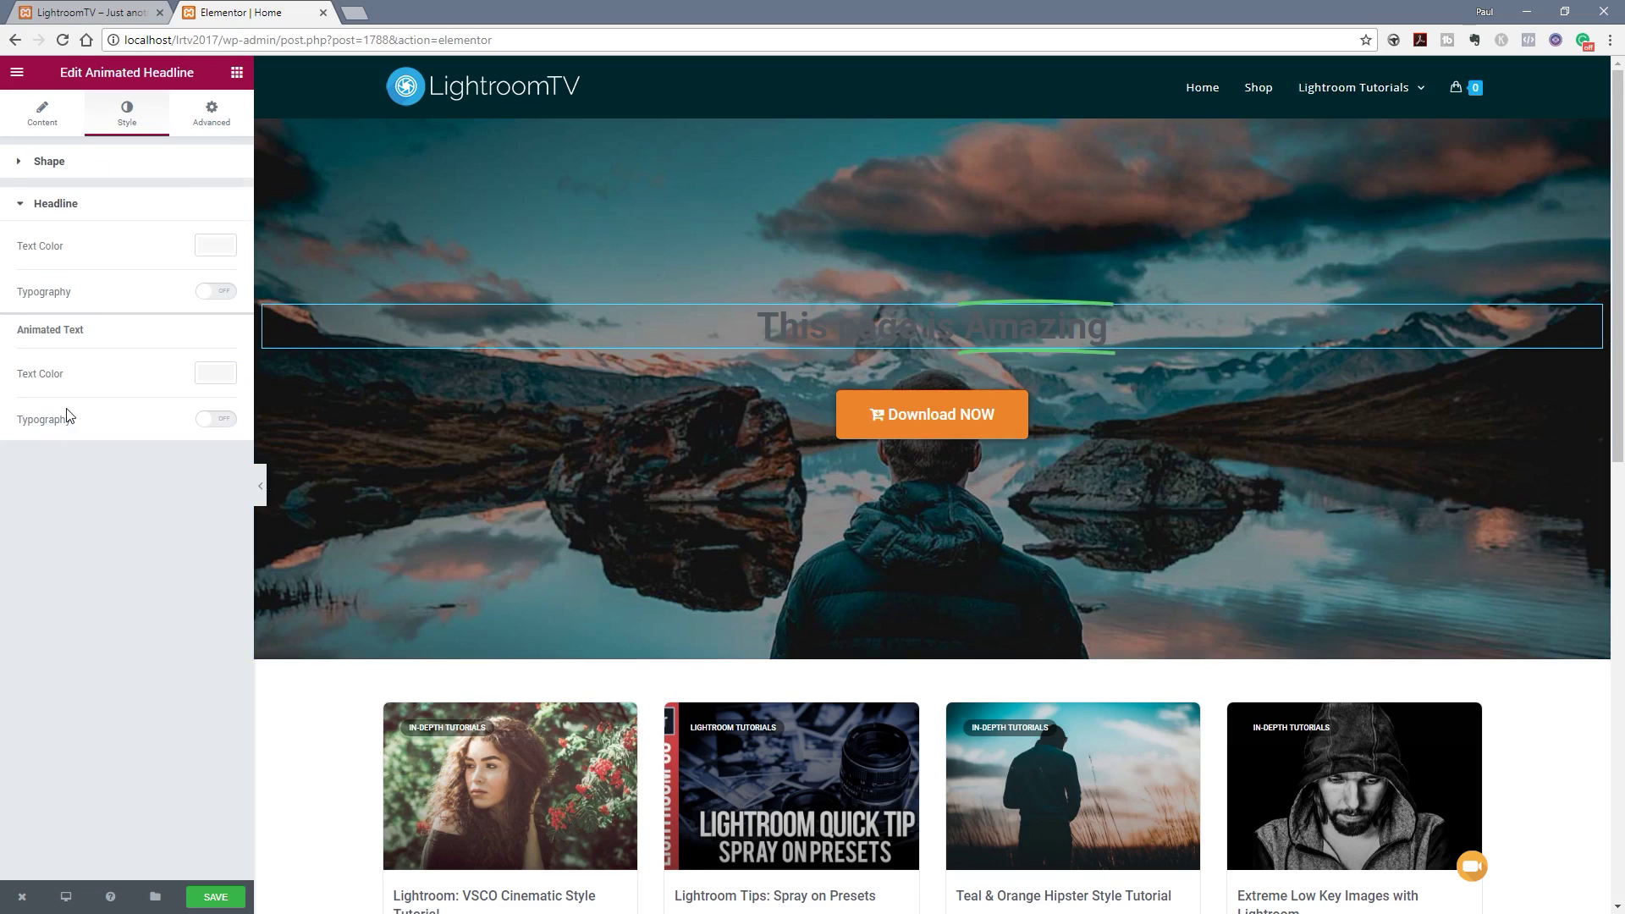
{"action": "left_click", "coordinate": [216, 247]}
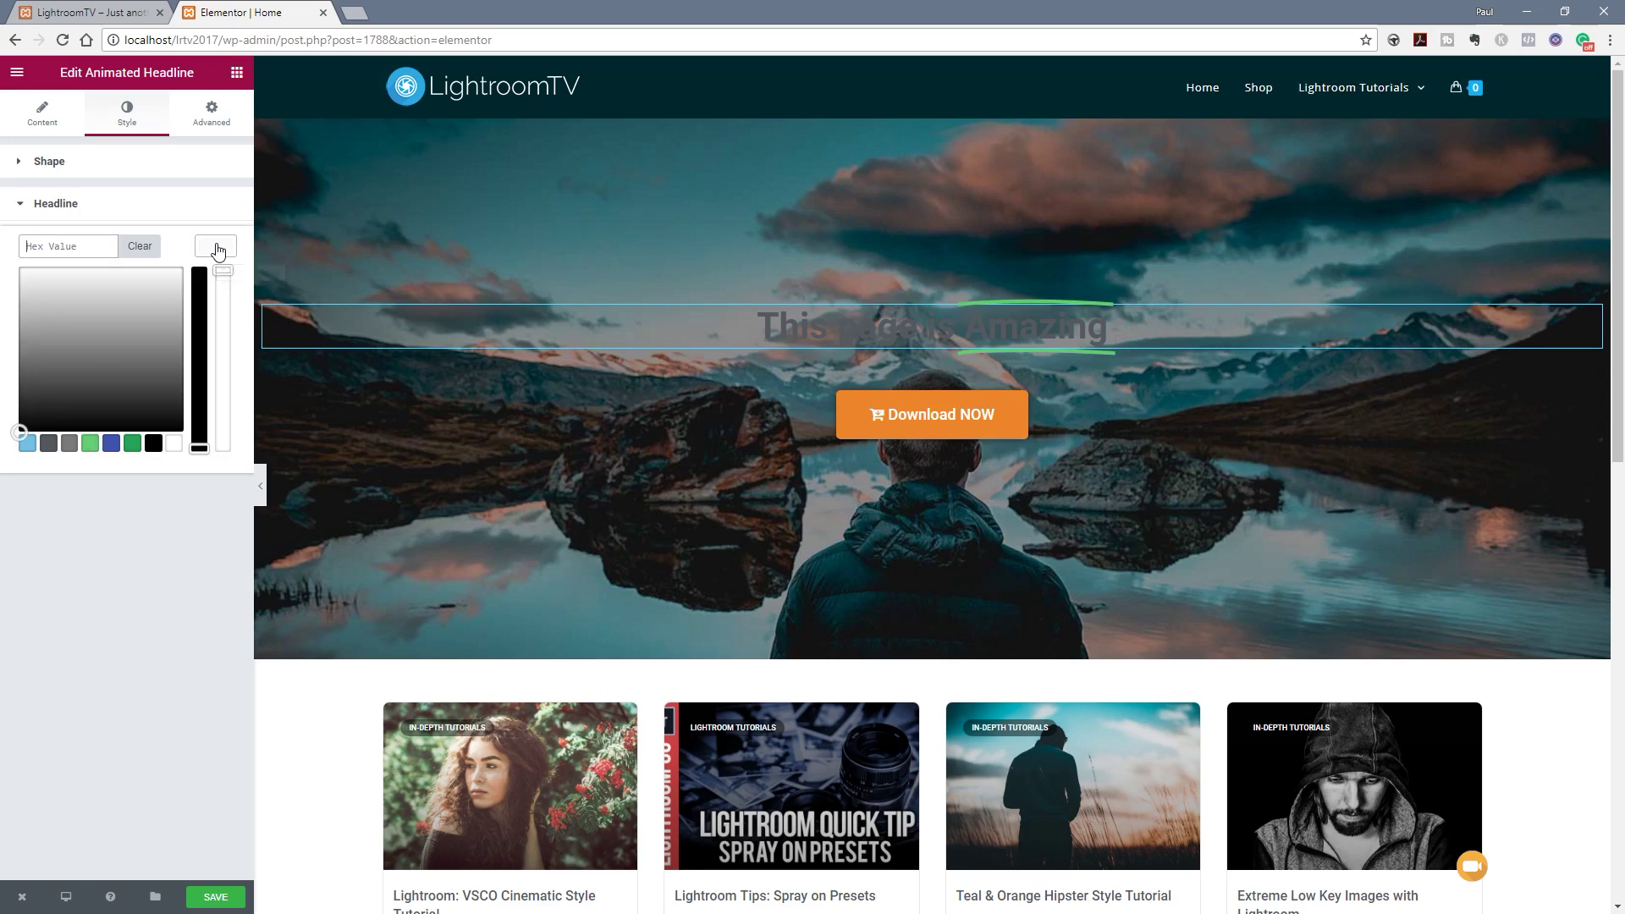
{"action": "left_click", "coordinate": [173, 447]}
{"action": "left_click", "coordinate": [165, 542]}
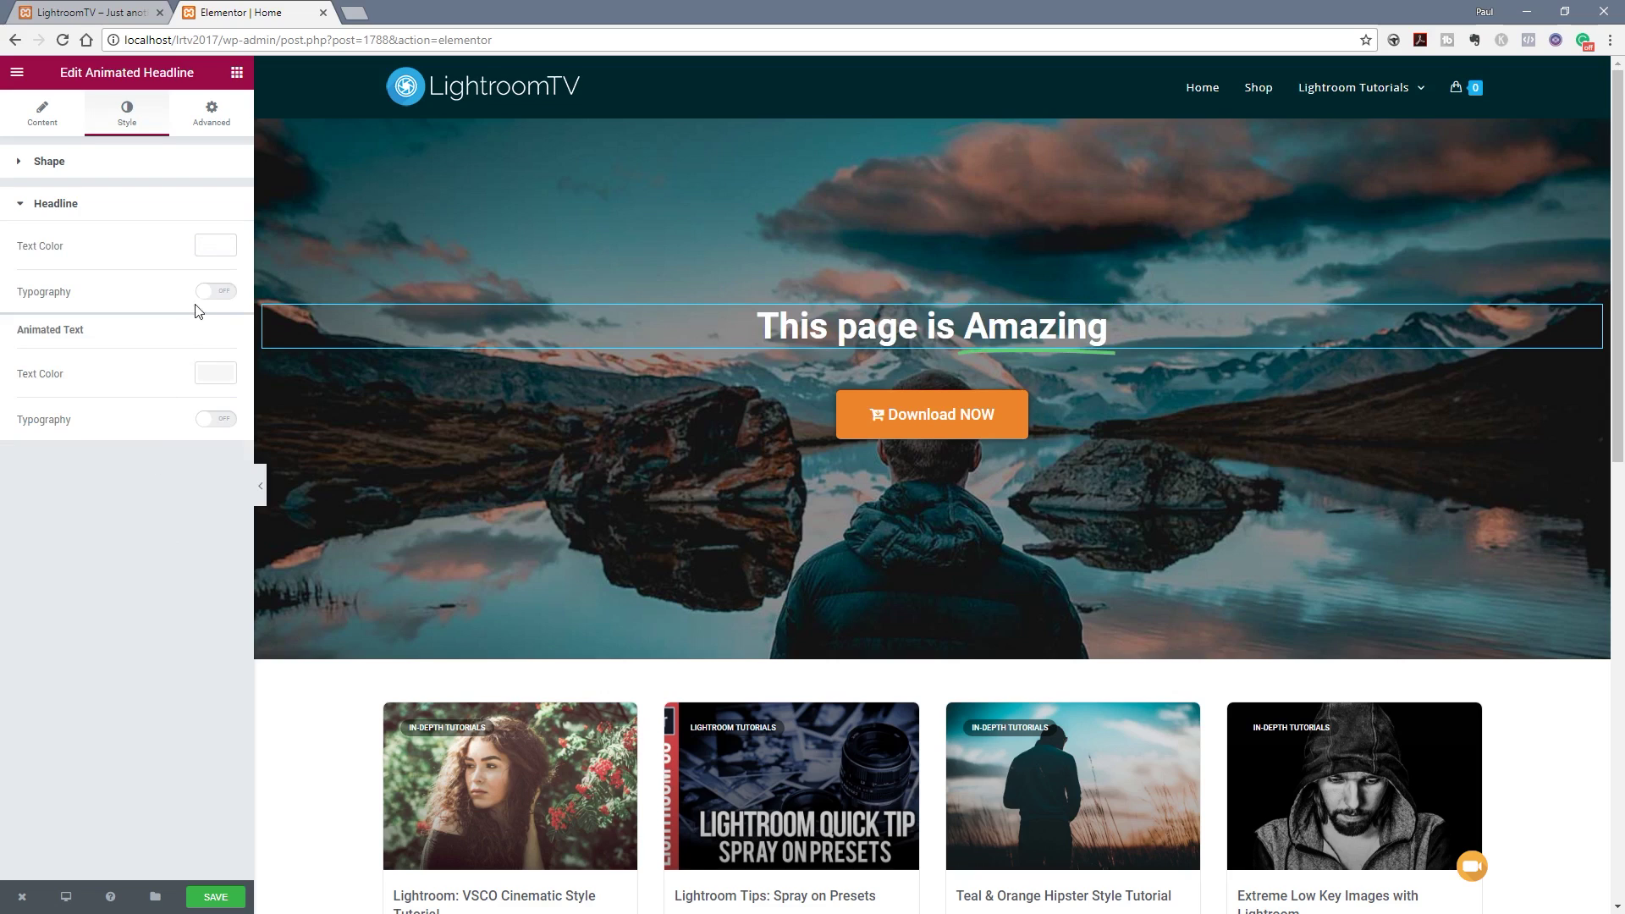
Step: Give the headline custom typography in Open Sans Condensed at size 71
{"action": "left_click", "coordinate": [216, 291]}
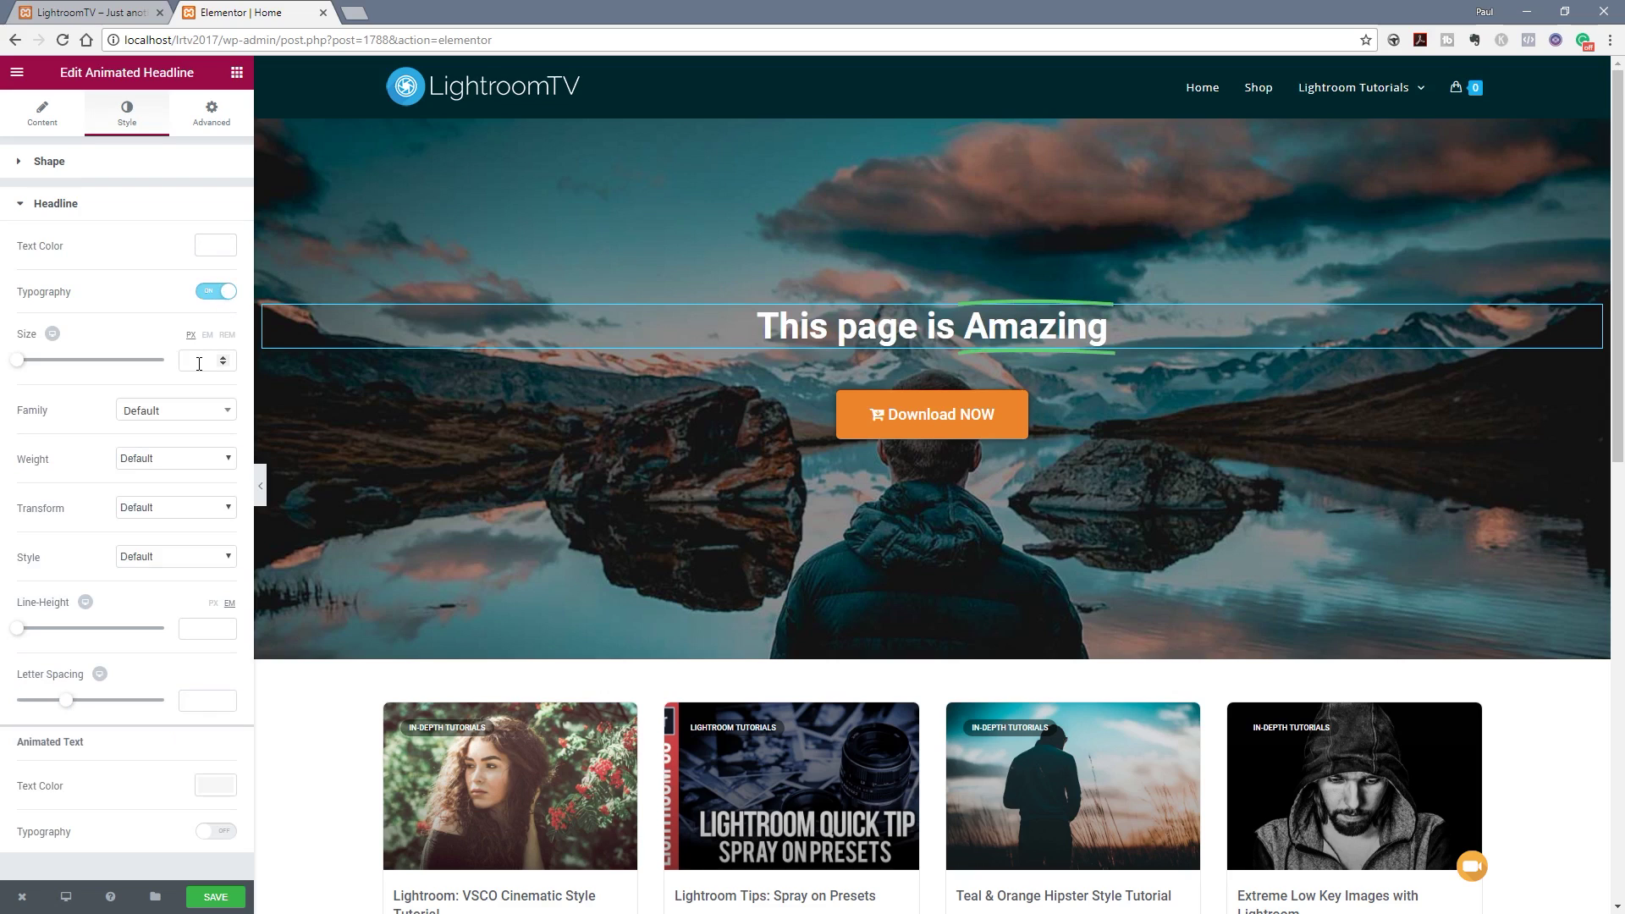
{"action": "left_click", "coordinate": [204, 415]}
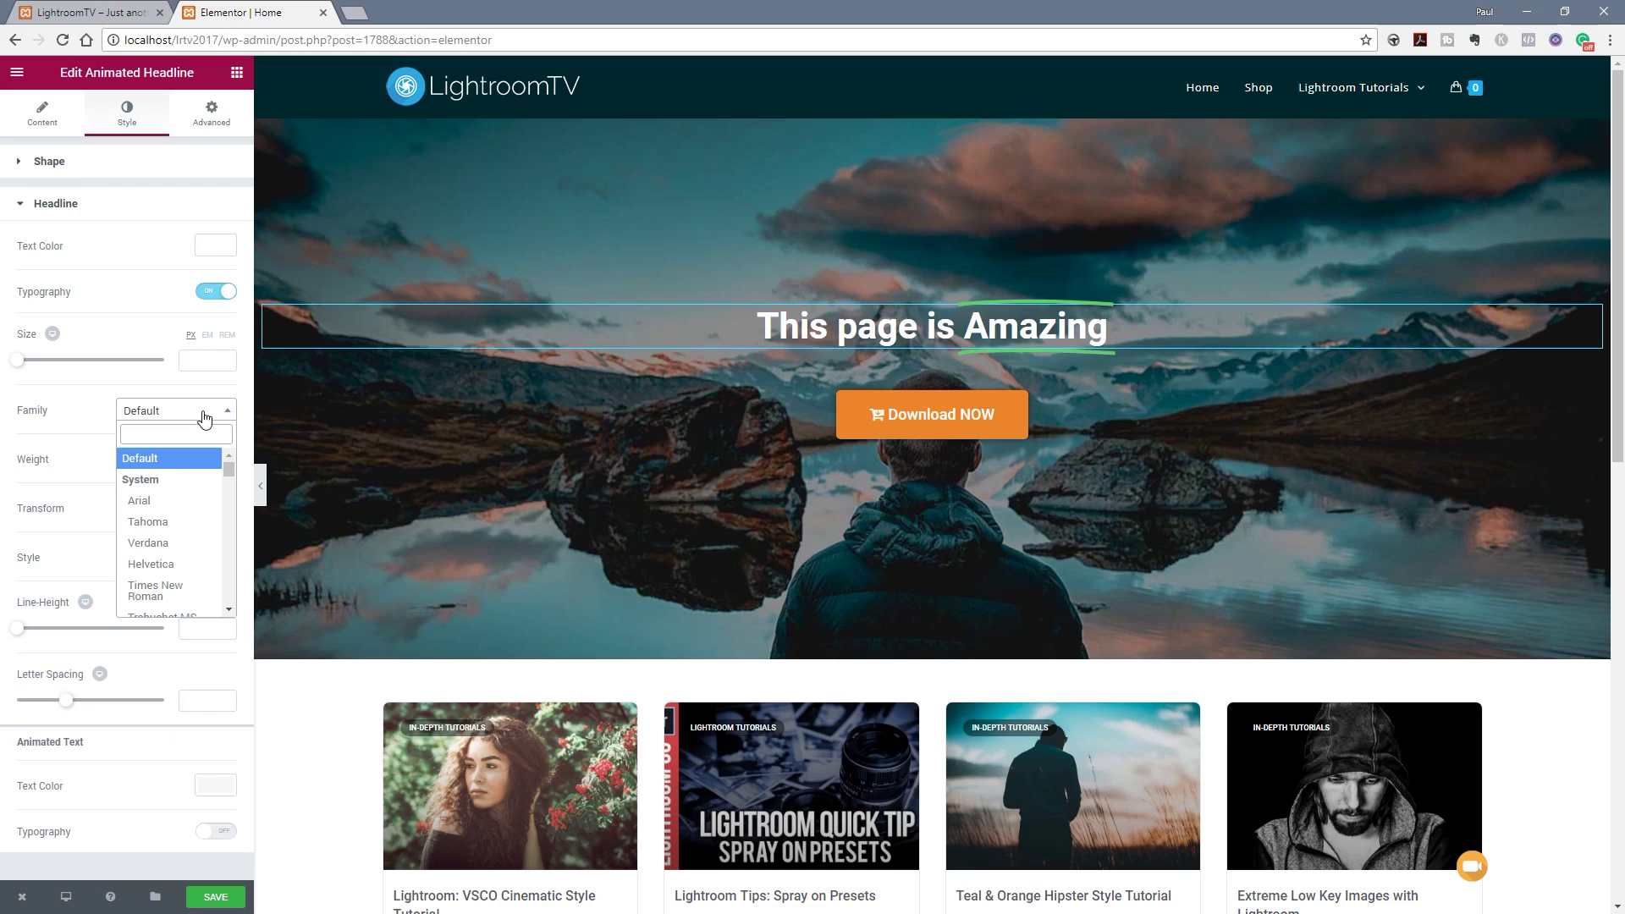
{"action": "type", "text": "open"}
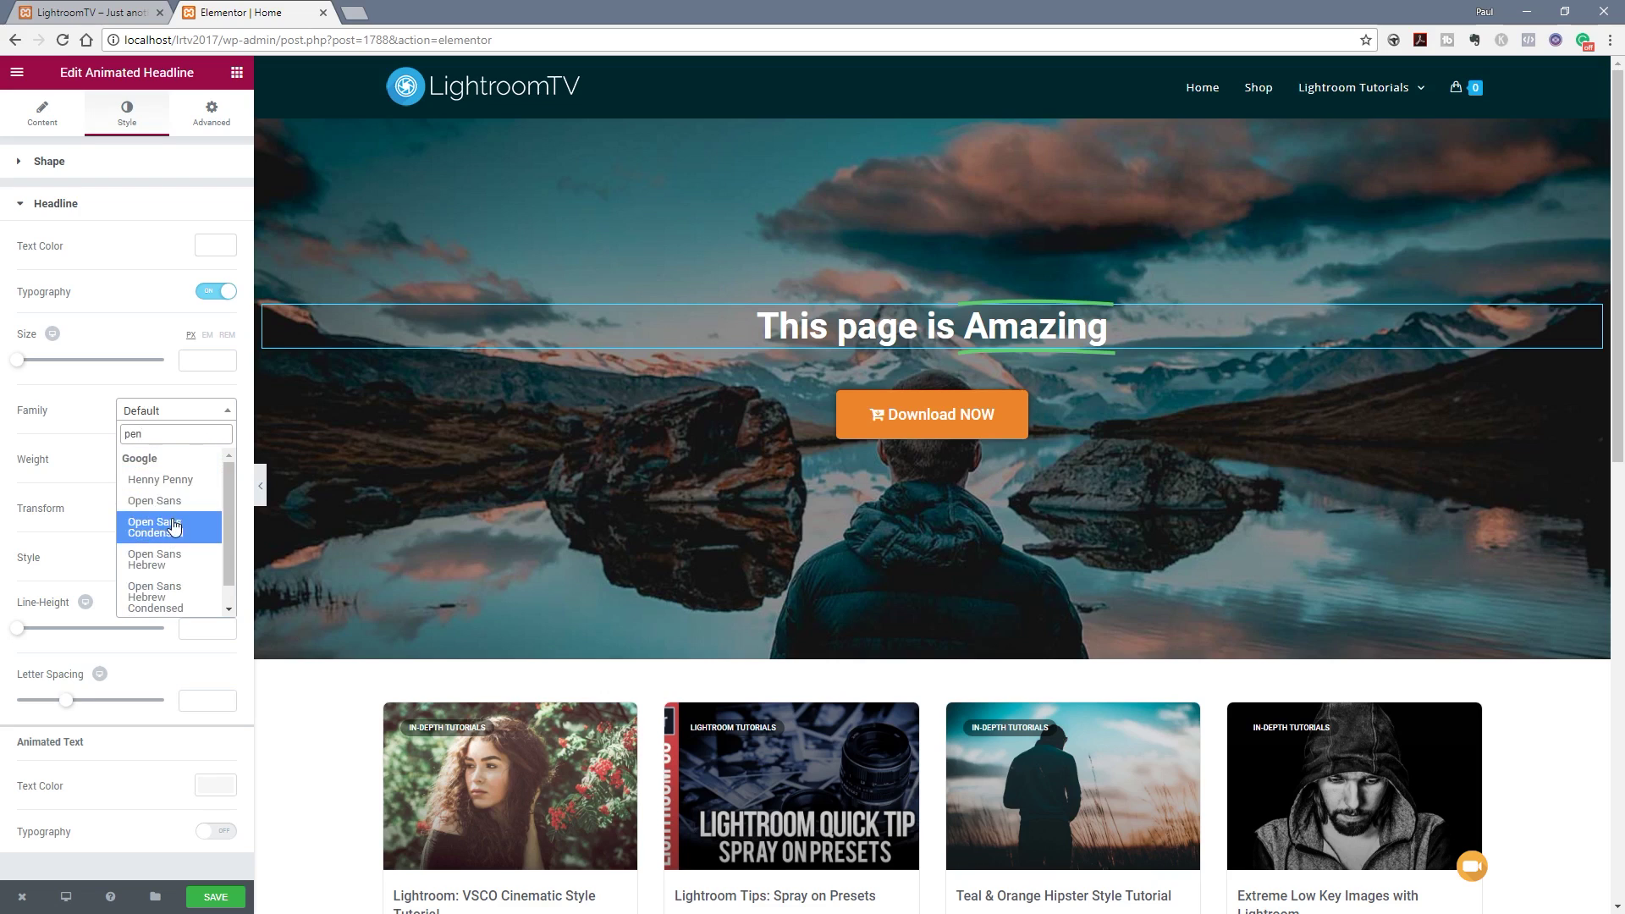
{"action": "left_click", "coordinate": [174, 525]}
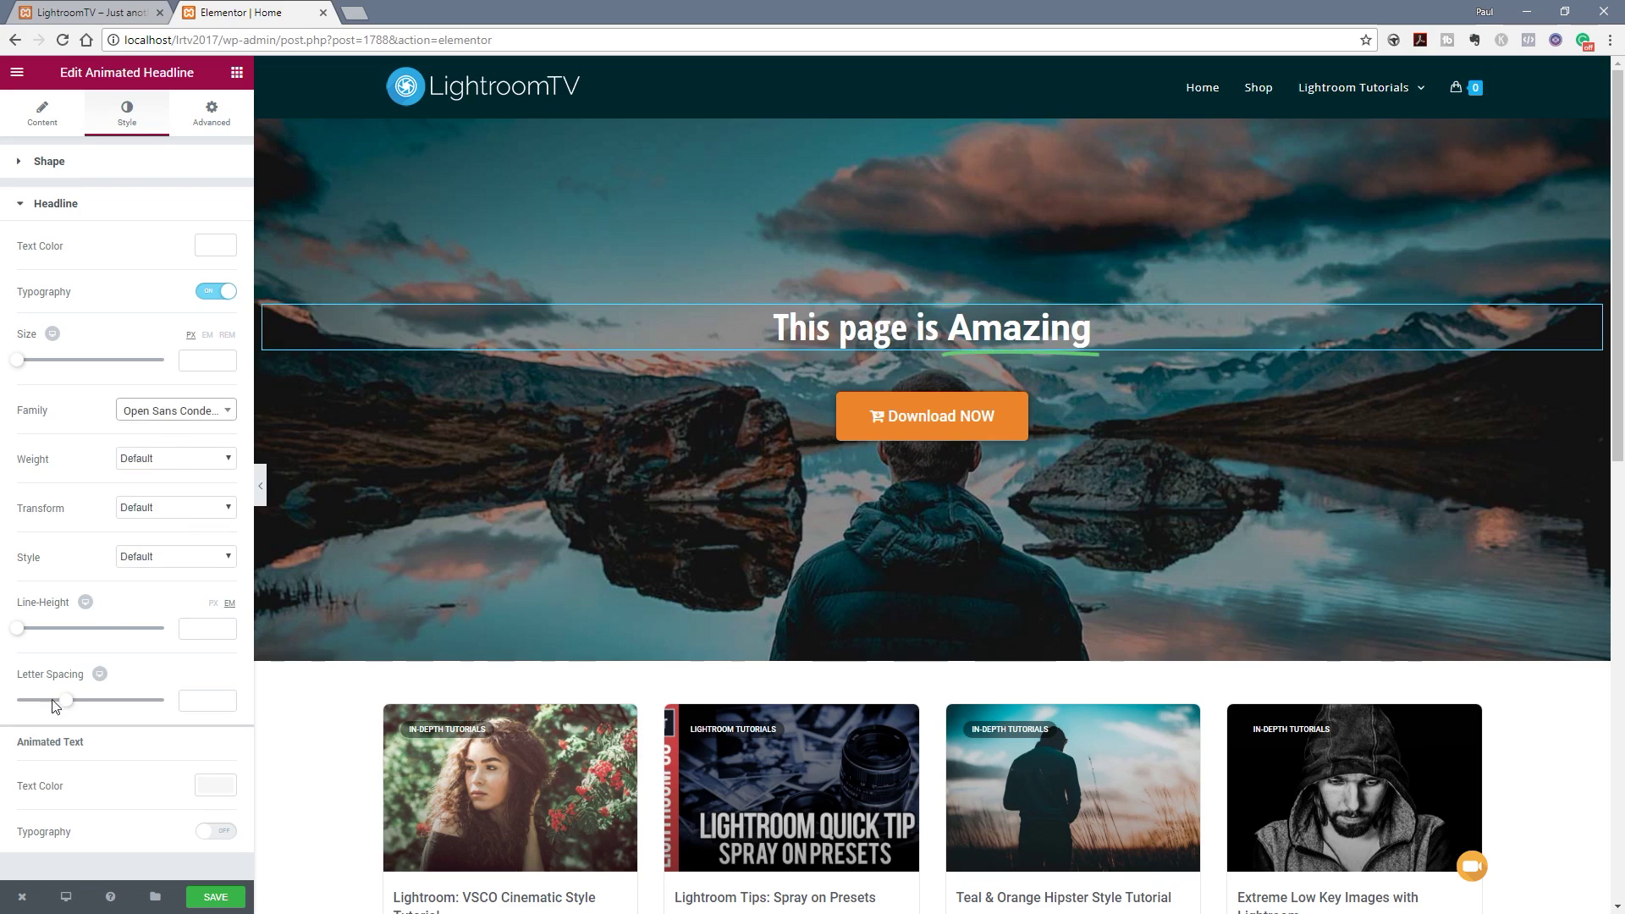
{"action": "left_click_drag", "start_coordinate": [17, 360], "coordinate": [69, 362]}
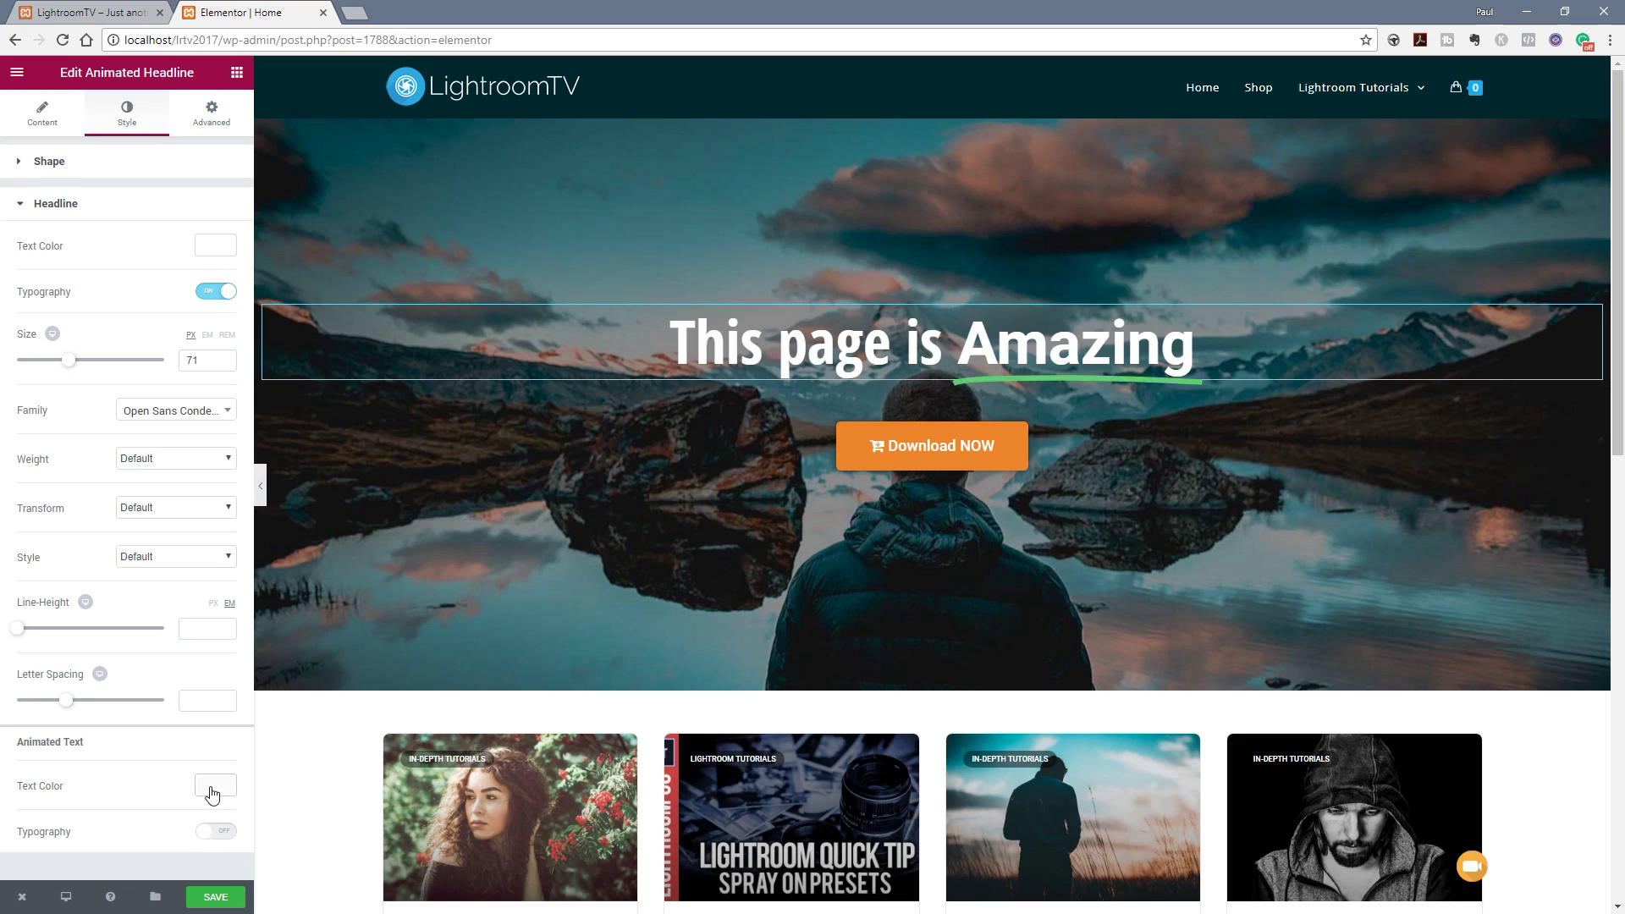
Step: Try black, then orange, as the colour of the highlighted word Amazing
{"action": "left_click", "coordinate": [211, 788]}
{"action": "left_click", "coordinate": [210, 790]}
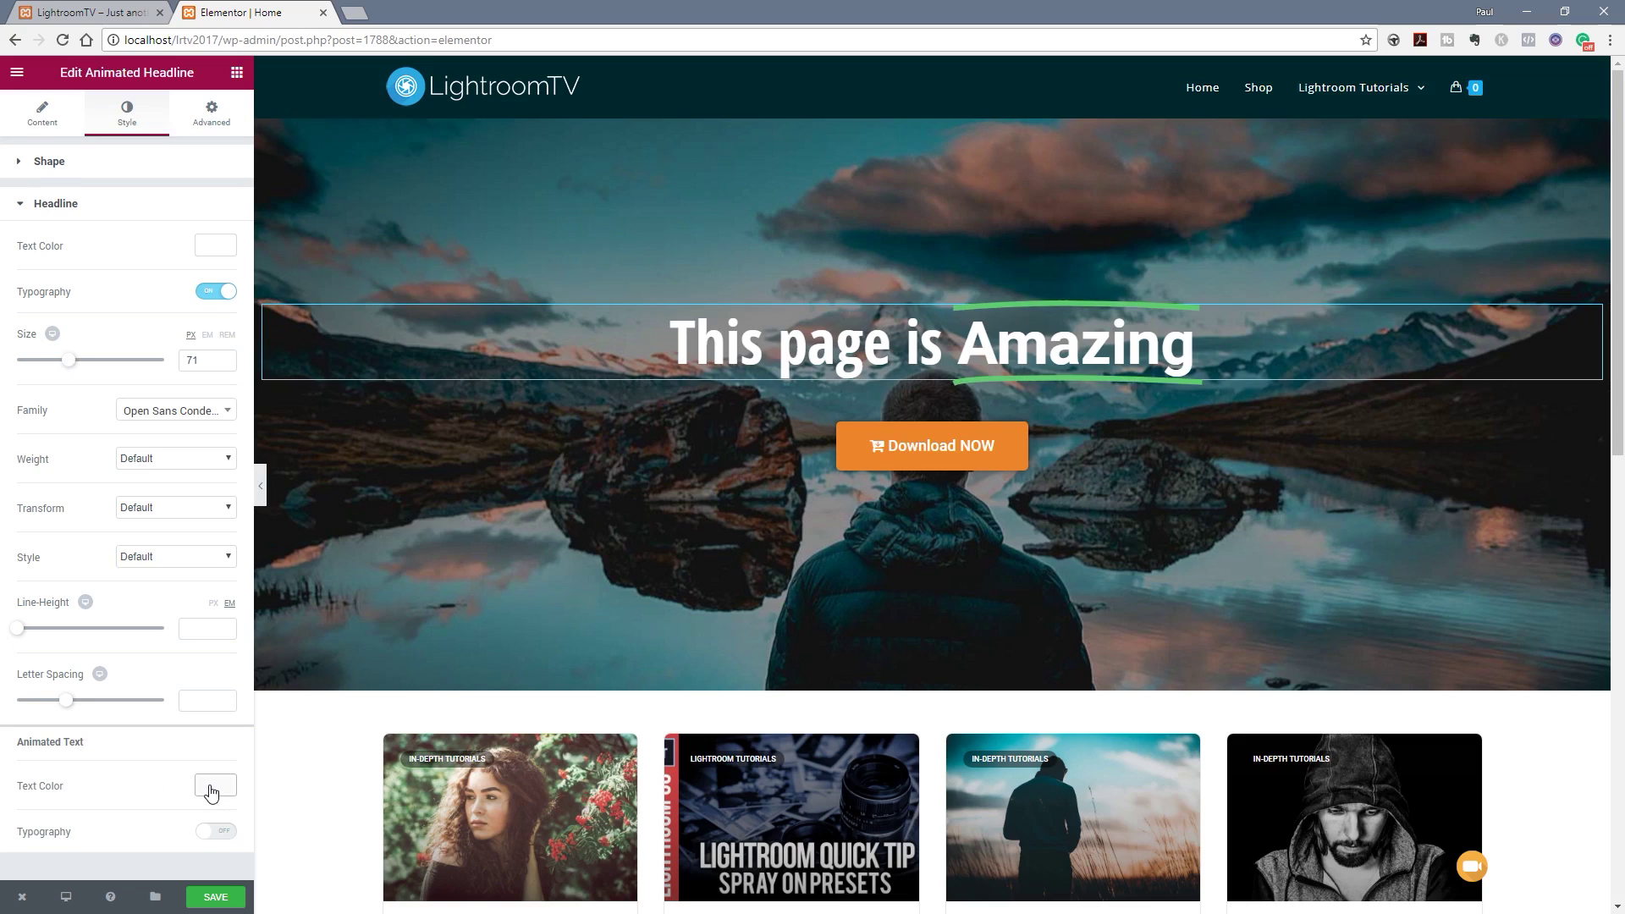
{"action": "left_click", "coordinate": [213, 788]}
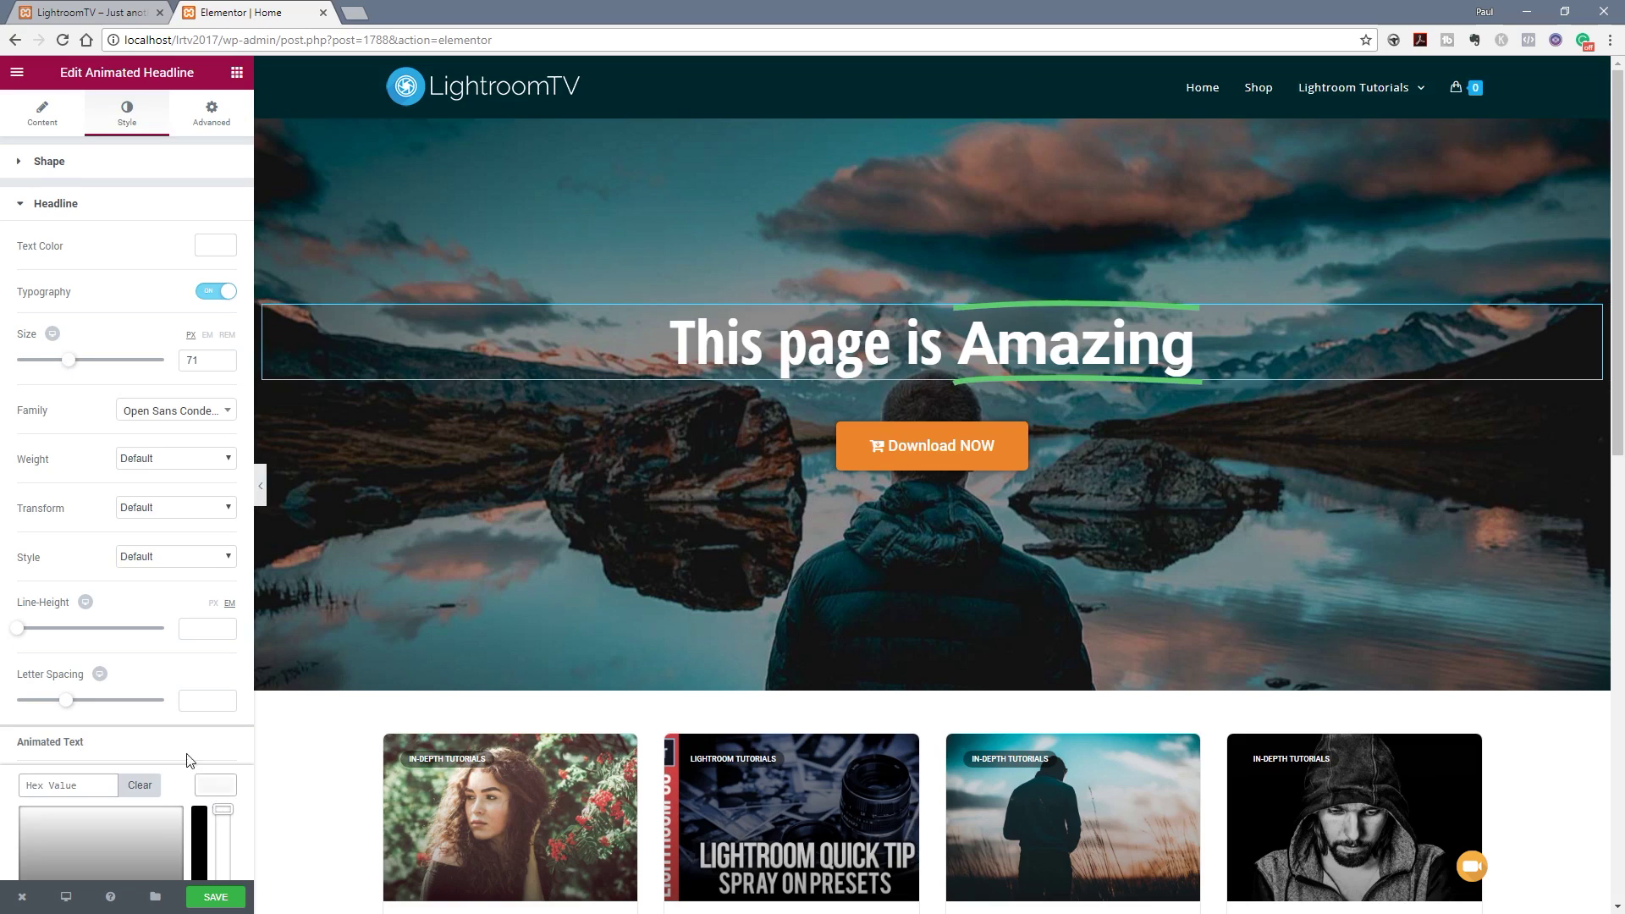
{"action": "scroll", "coordinate": [182, 749], "scroll_direction": "down", "scroll_amount": 2}
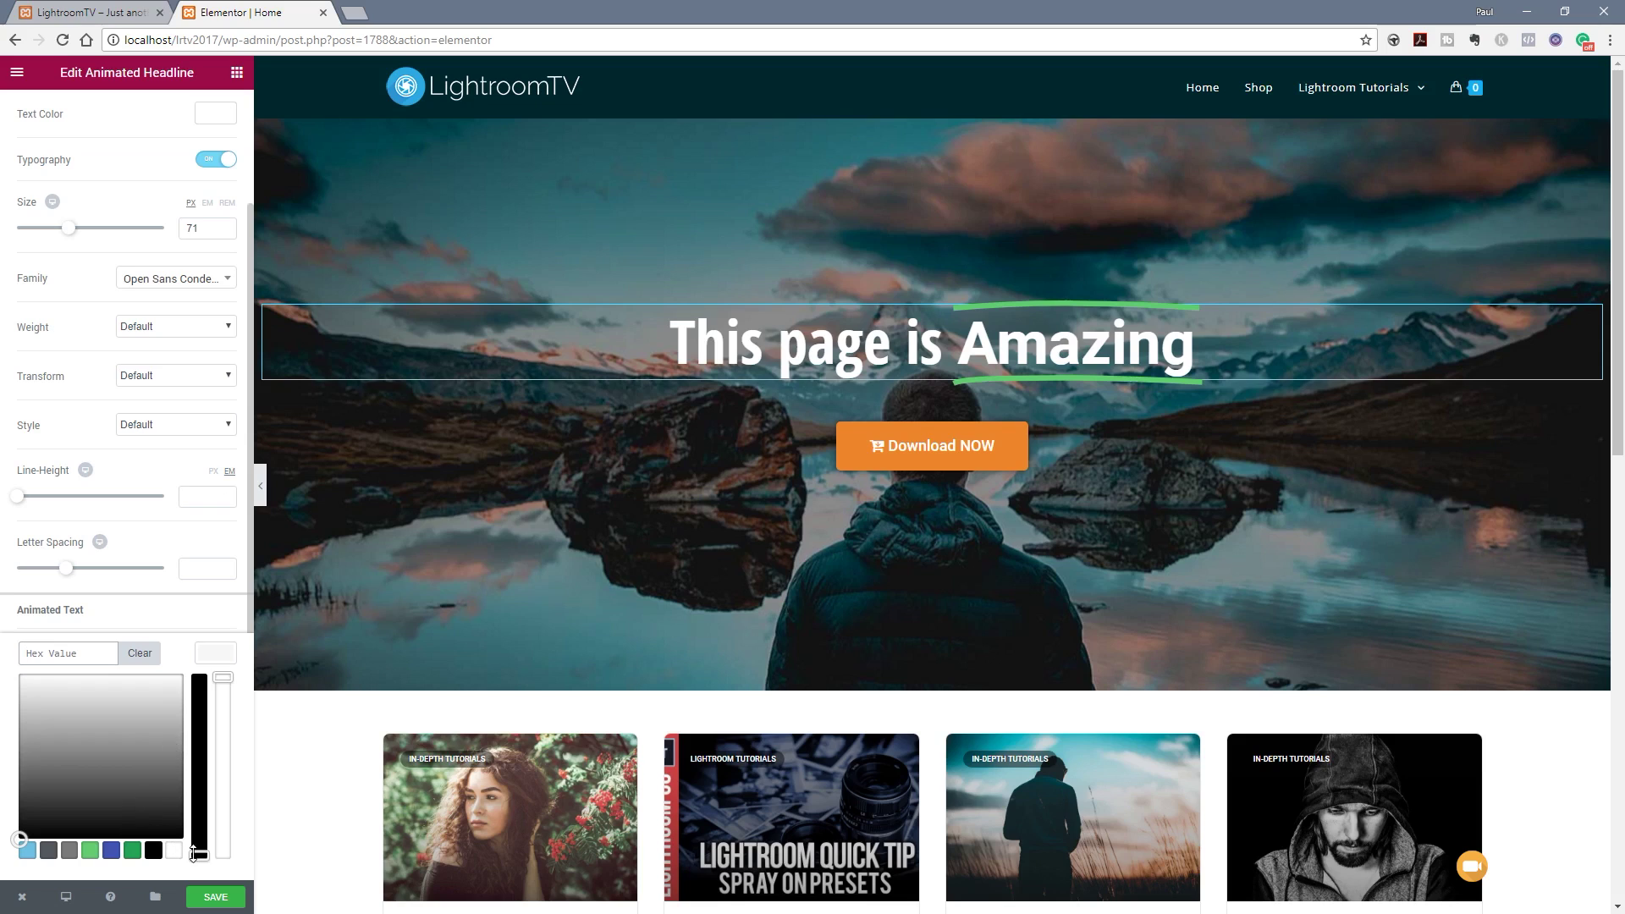
{"action": "left_click_drag", "start_coordinate": [199, 853], "coordinate": [205, 704]}
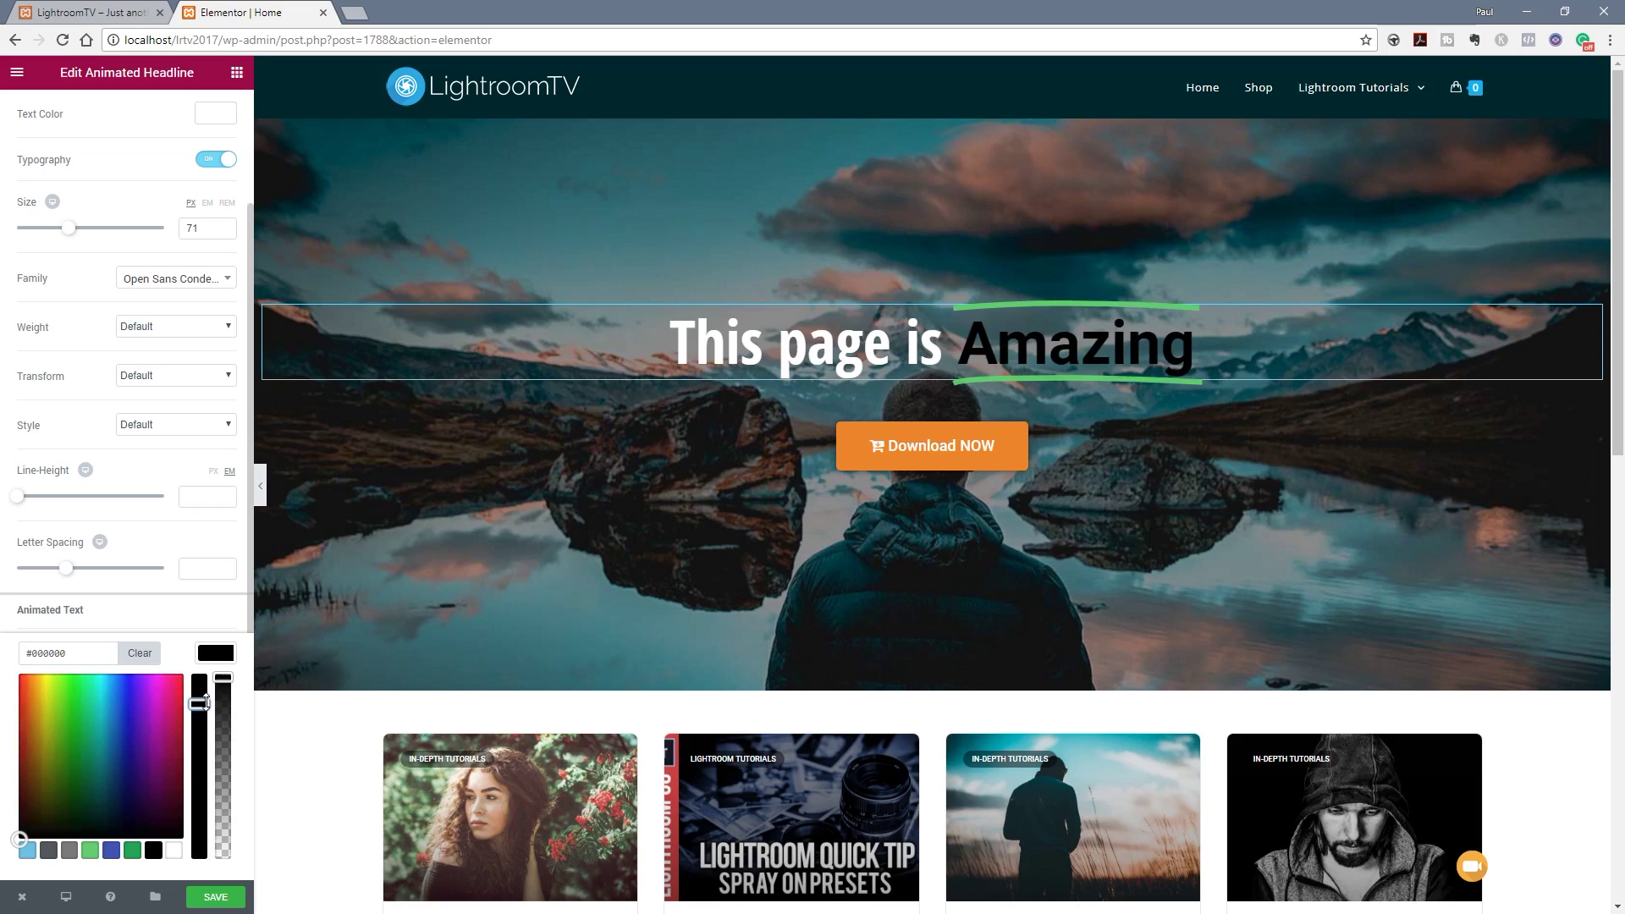
{"action": "left_click_drag", "start_coordinate": [46, 712], "coordinate": [37, 689]}
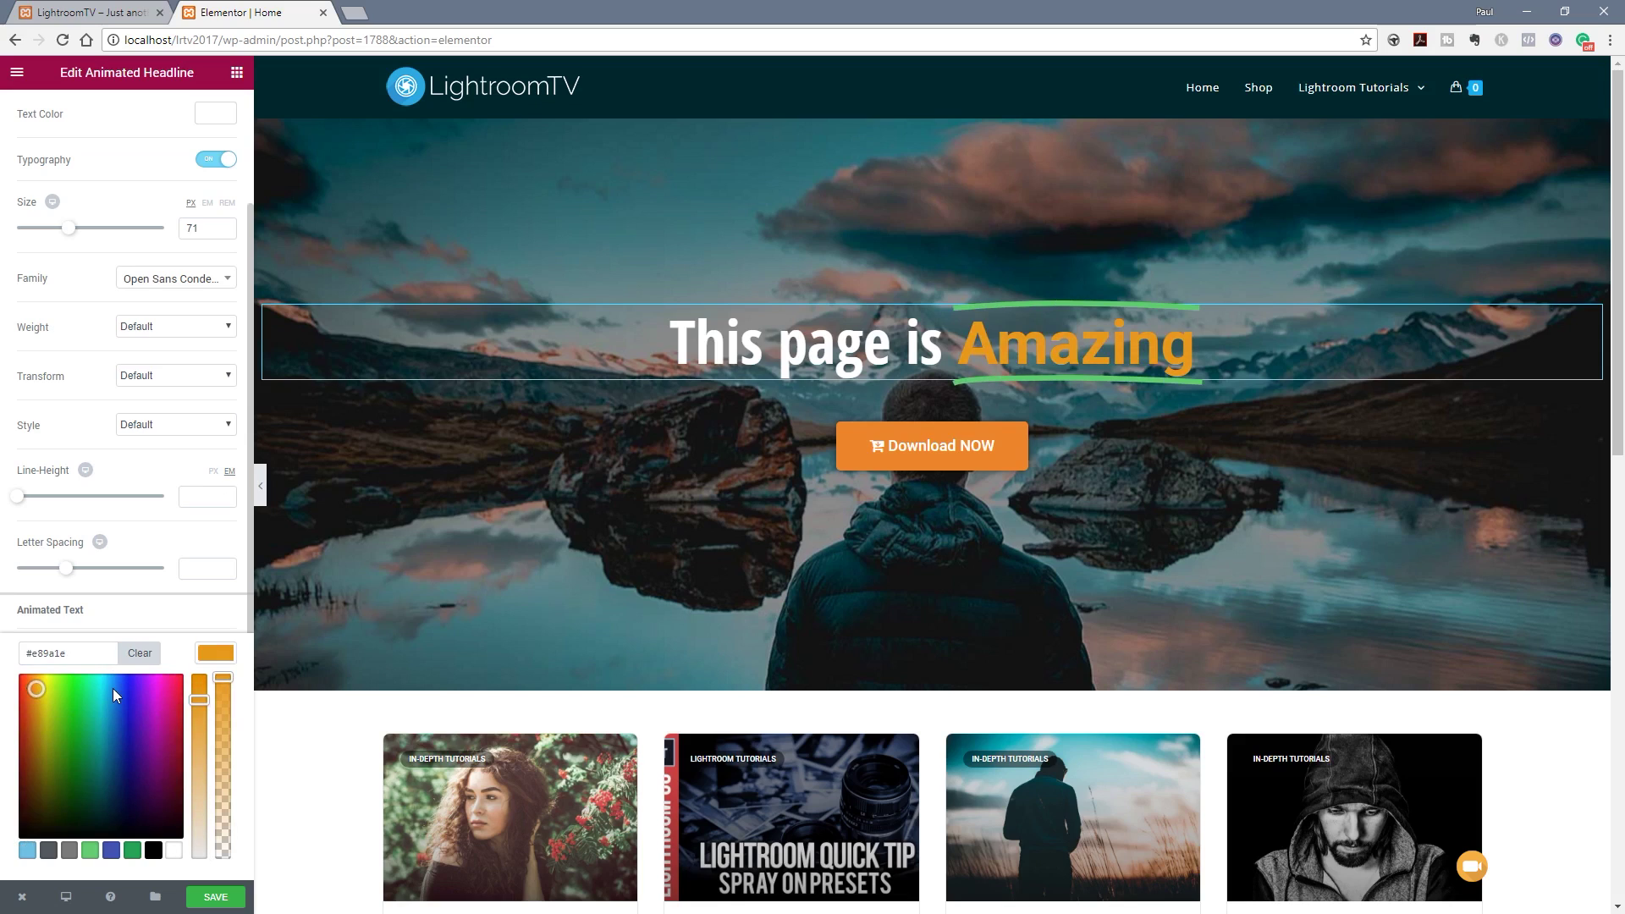
{"action": "left_click", "coordinate": [215, 654]}
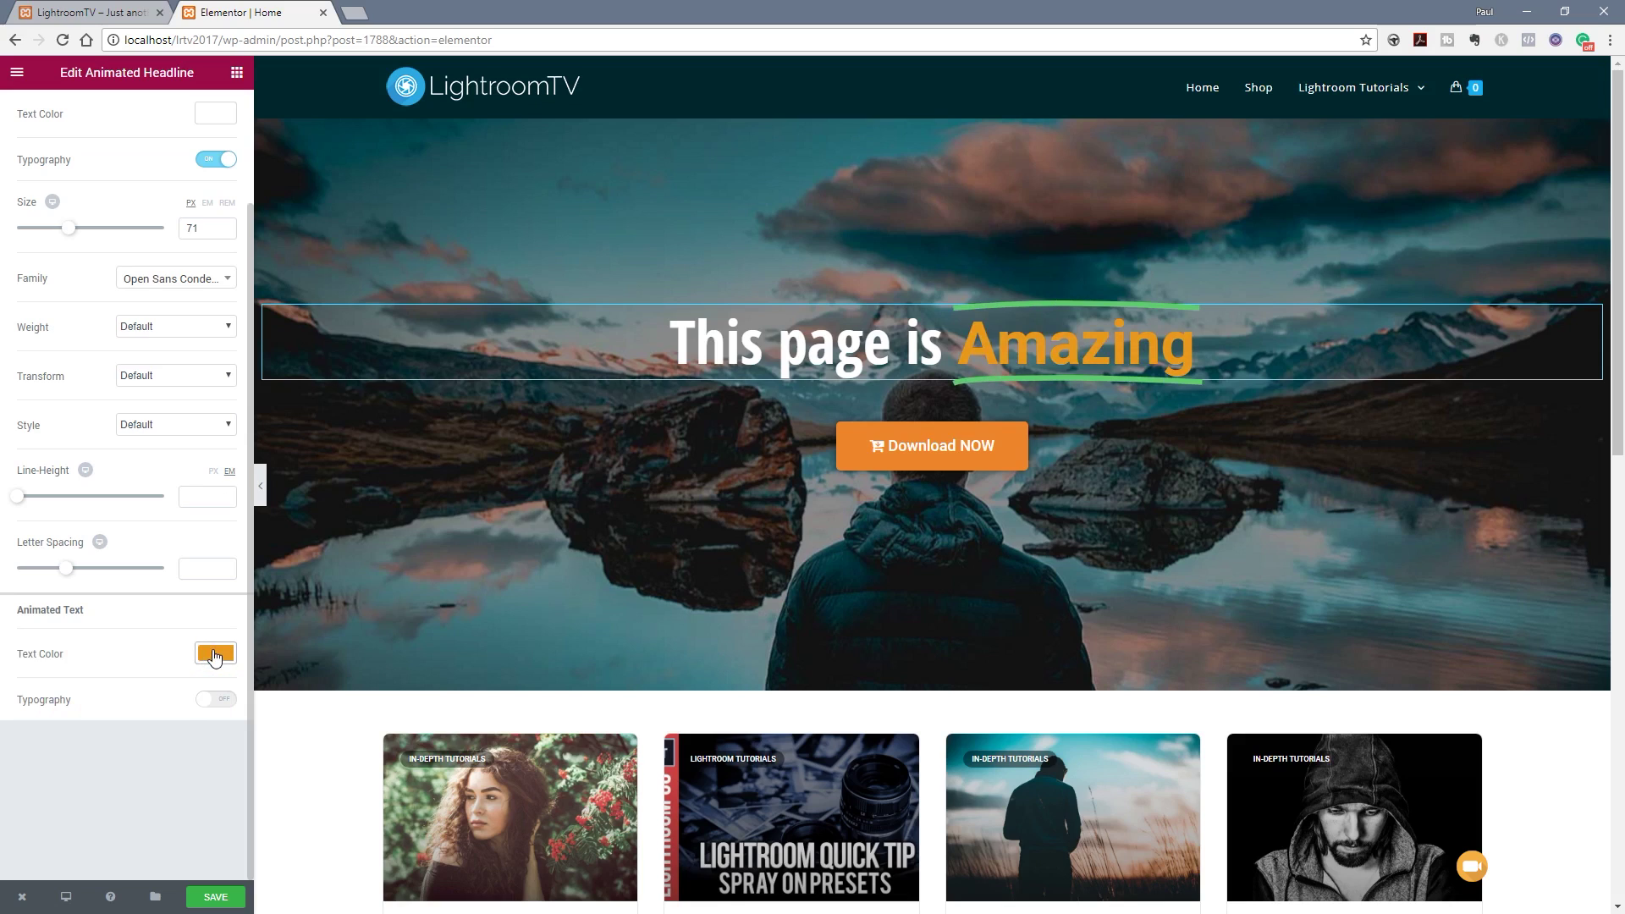
Step: Set the animated word's typography font to Open Sans Condensed
{"action": "left_click", "coordinate": [218, 699]}
{"action": "scroll", "coordinate": [179, 740], "scroll_direction": "down", "scroll_amount": 3}
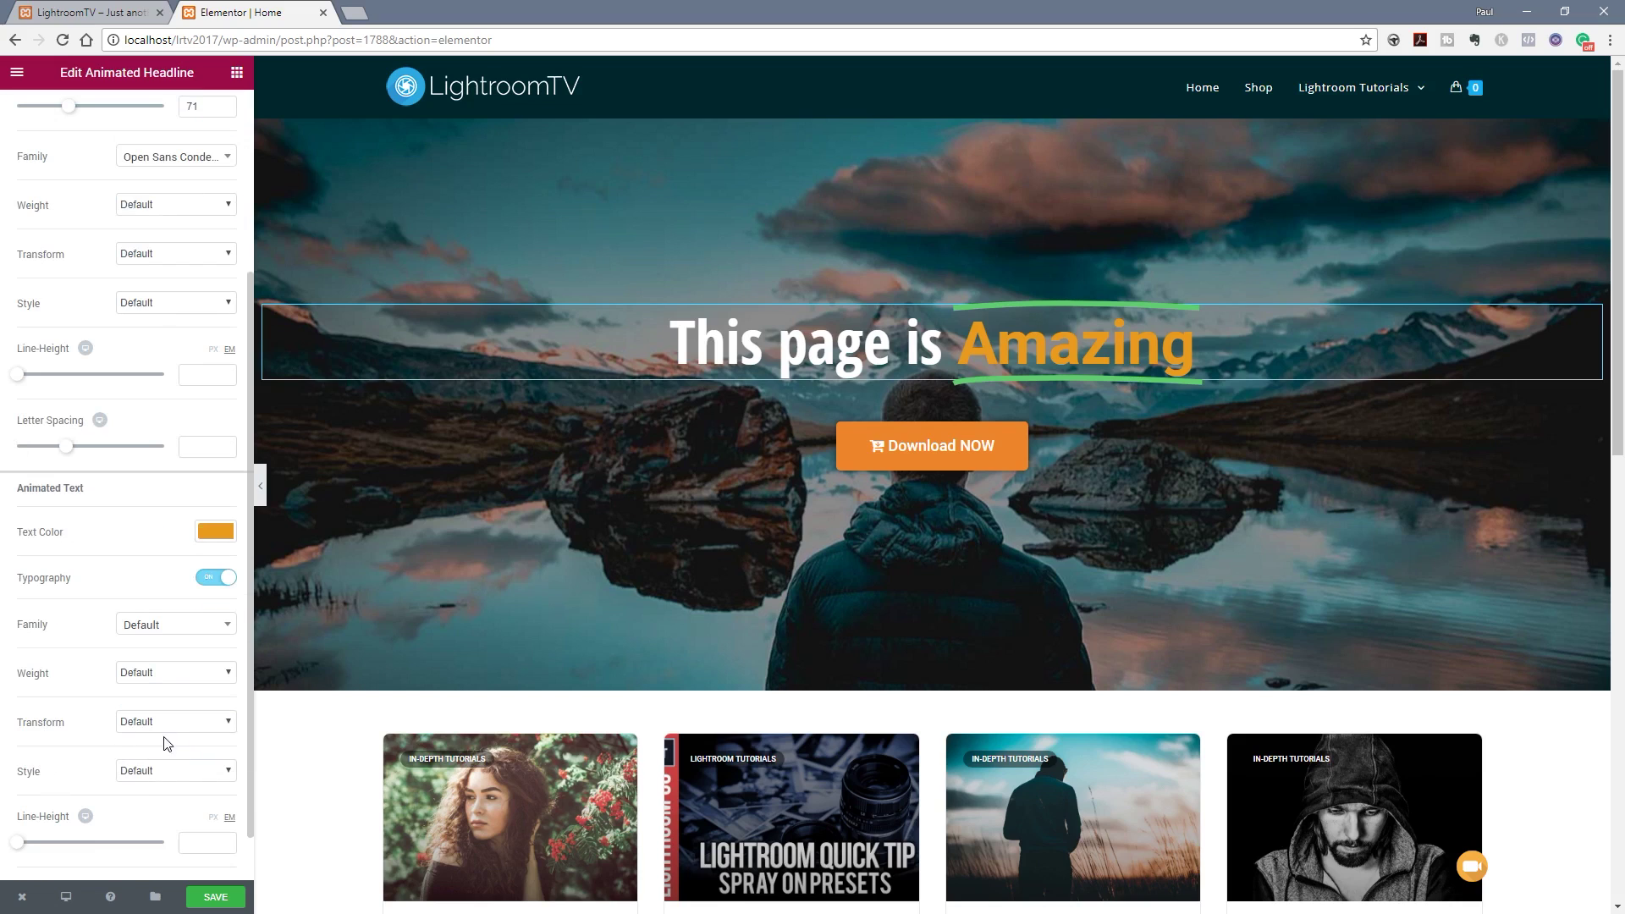
{"action": "left_click", "coordinate": [184, 626]}
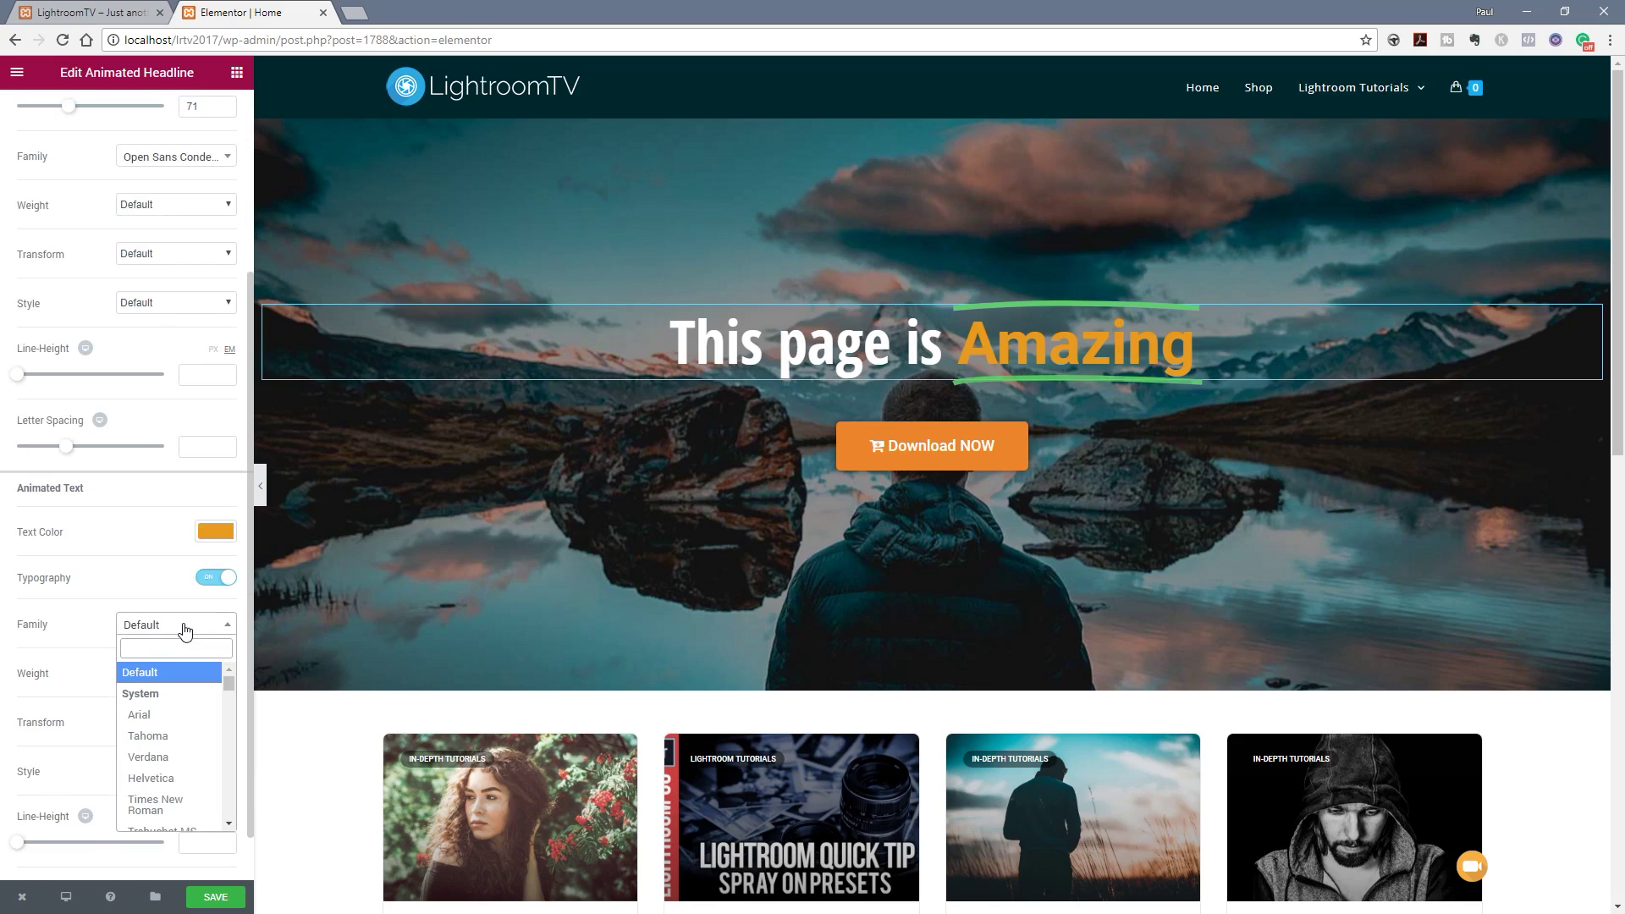
{"action": "type", "text": "open"}
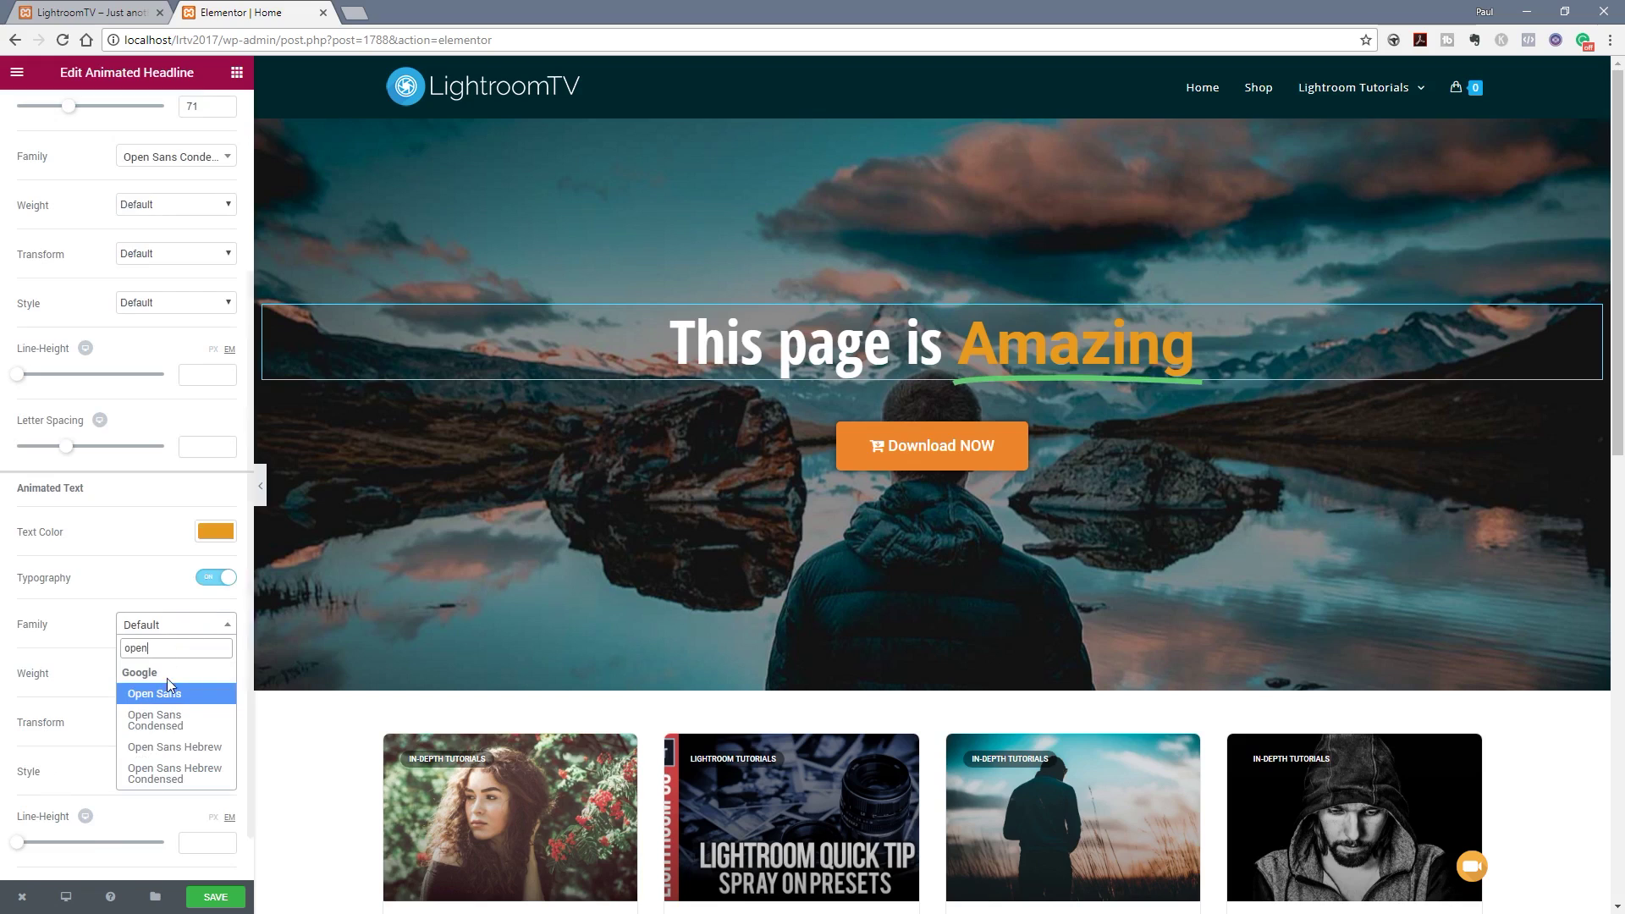
{"action": "left_click", "coordinate": [160, 720]}
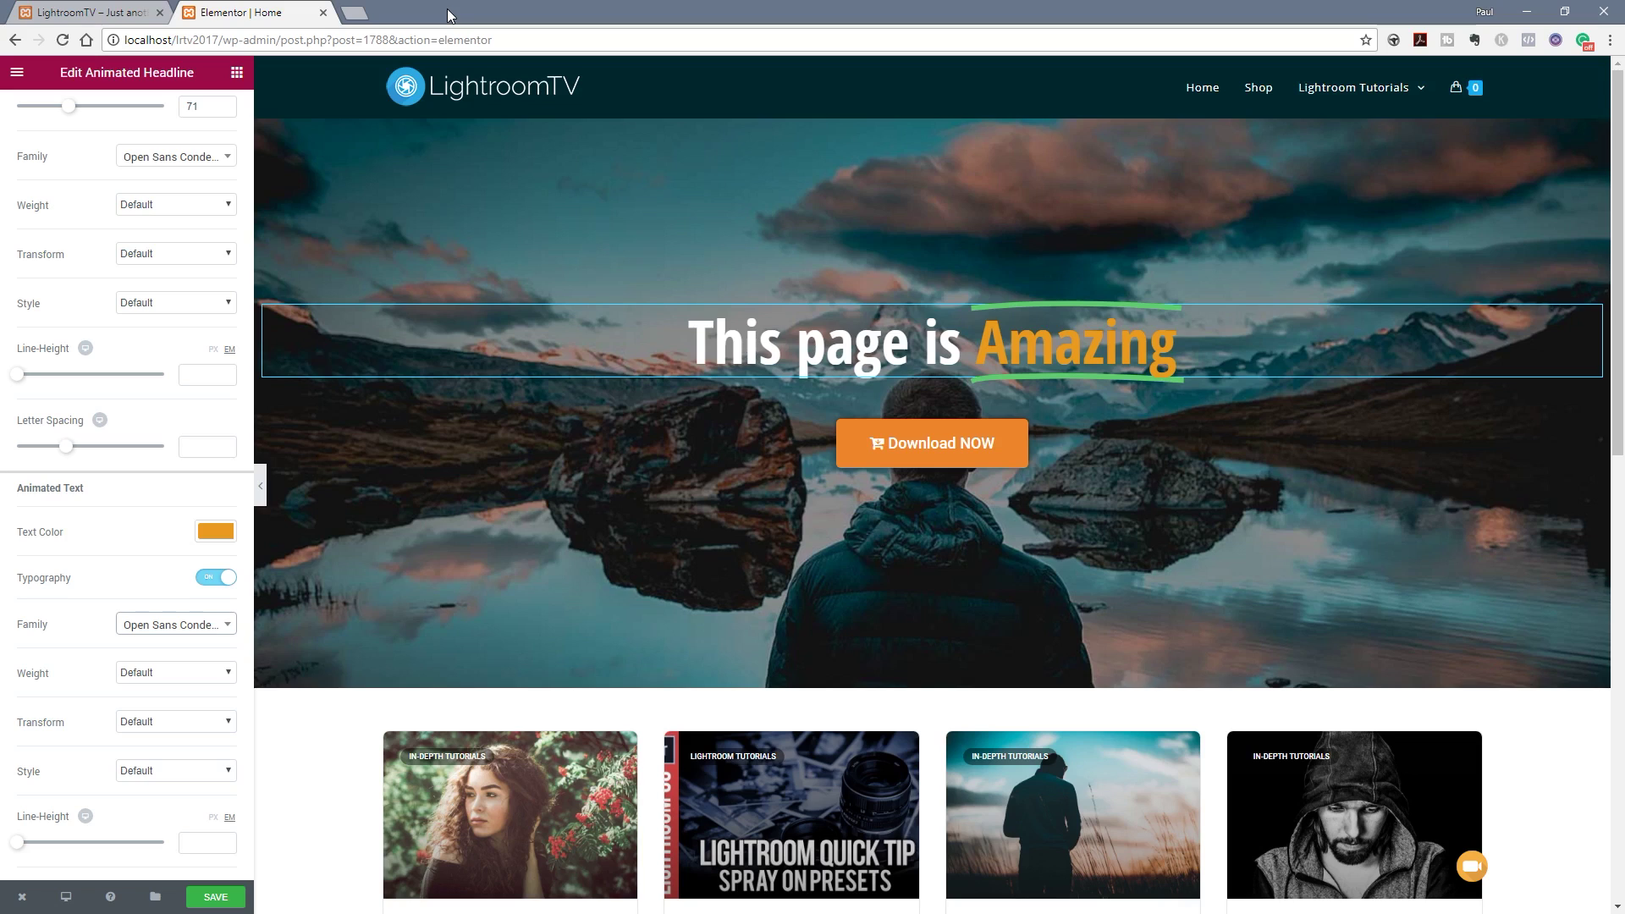
Step: Make the word Amazing white to match the rest of the headline
{"action": "left_click", "coordinate": [215, 531]}
{"action": "left_click", "coordinate": [174, 729]}
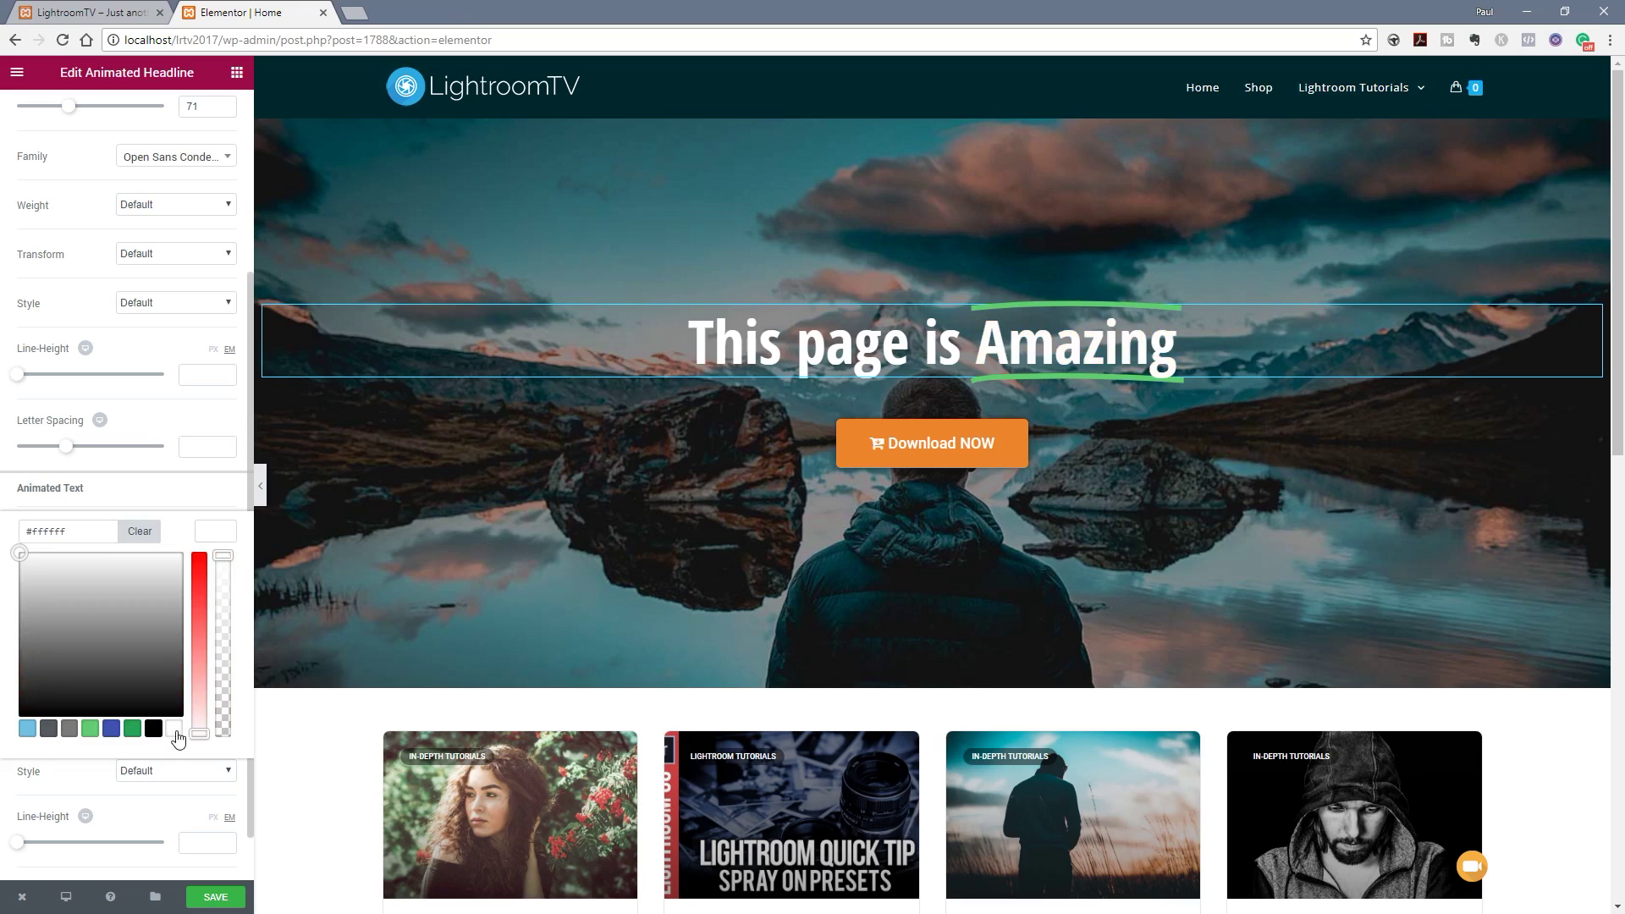
{"action": "left_click", "coordinate": [227, 544]}
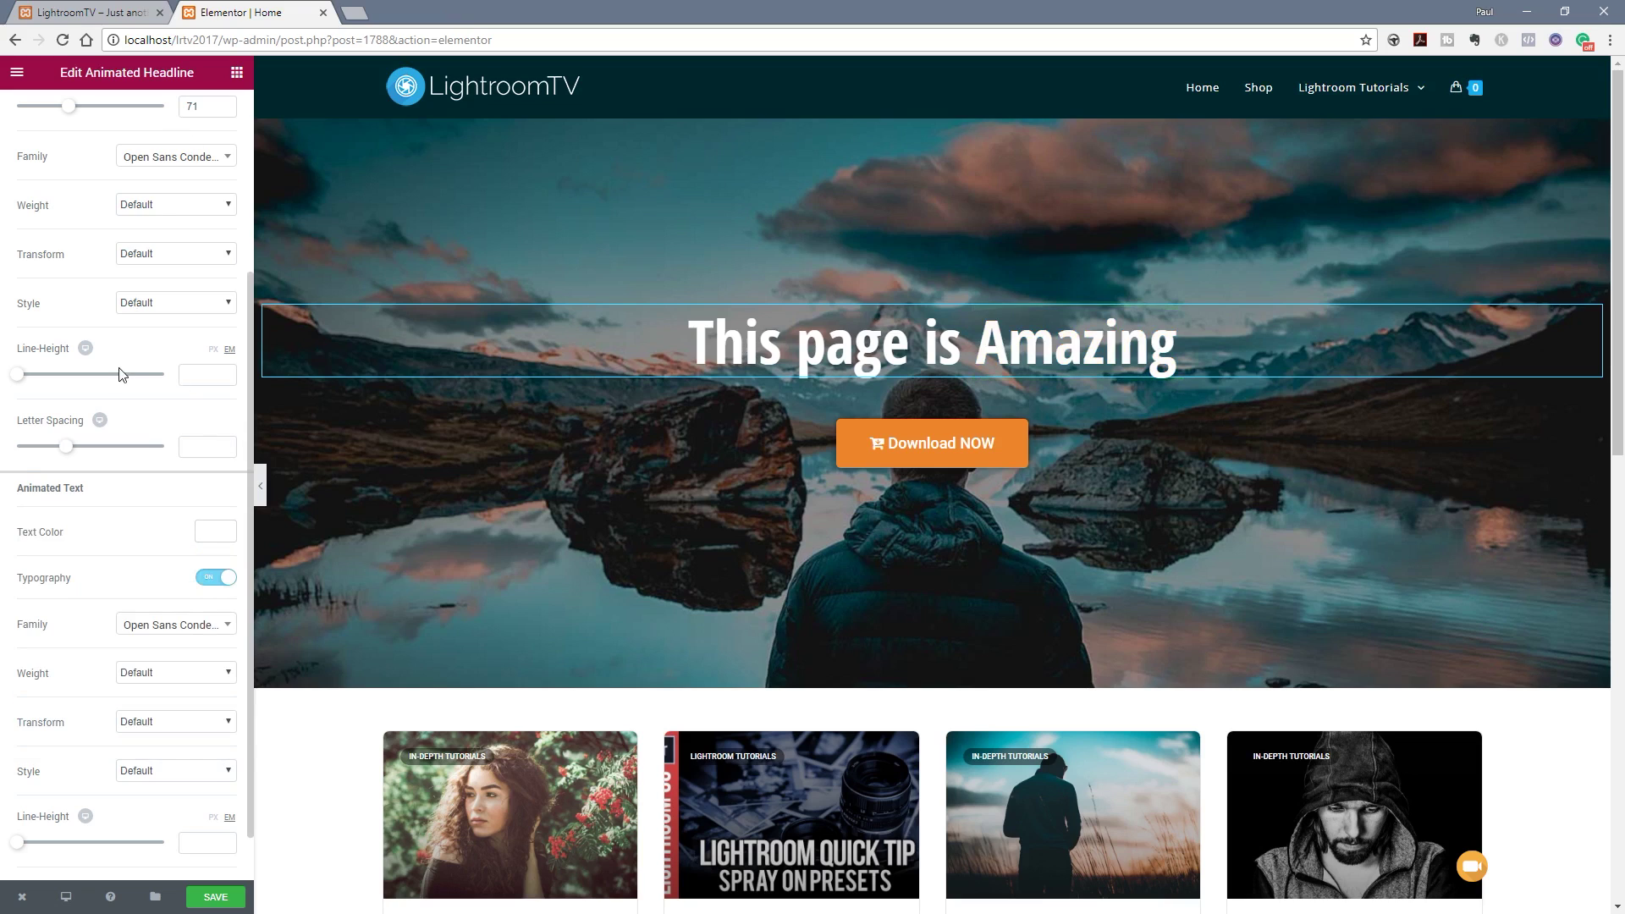
{"action": "scroll", "coordinate": [123, 372], "scroll_direction": "up", "scroll_amount": 10}
{"action": "left_click", "coordinate": [55, 110]}
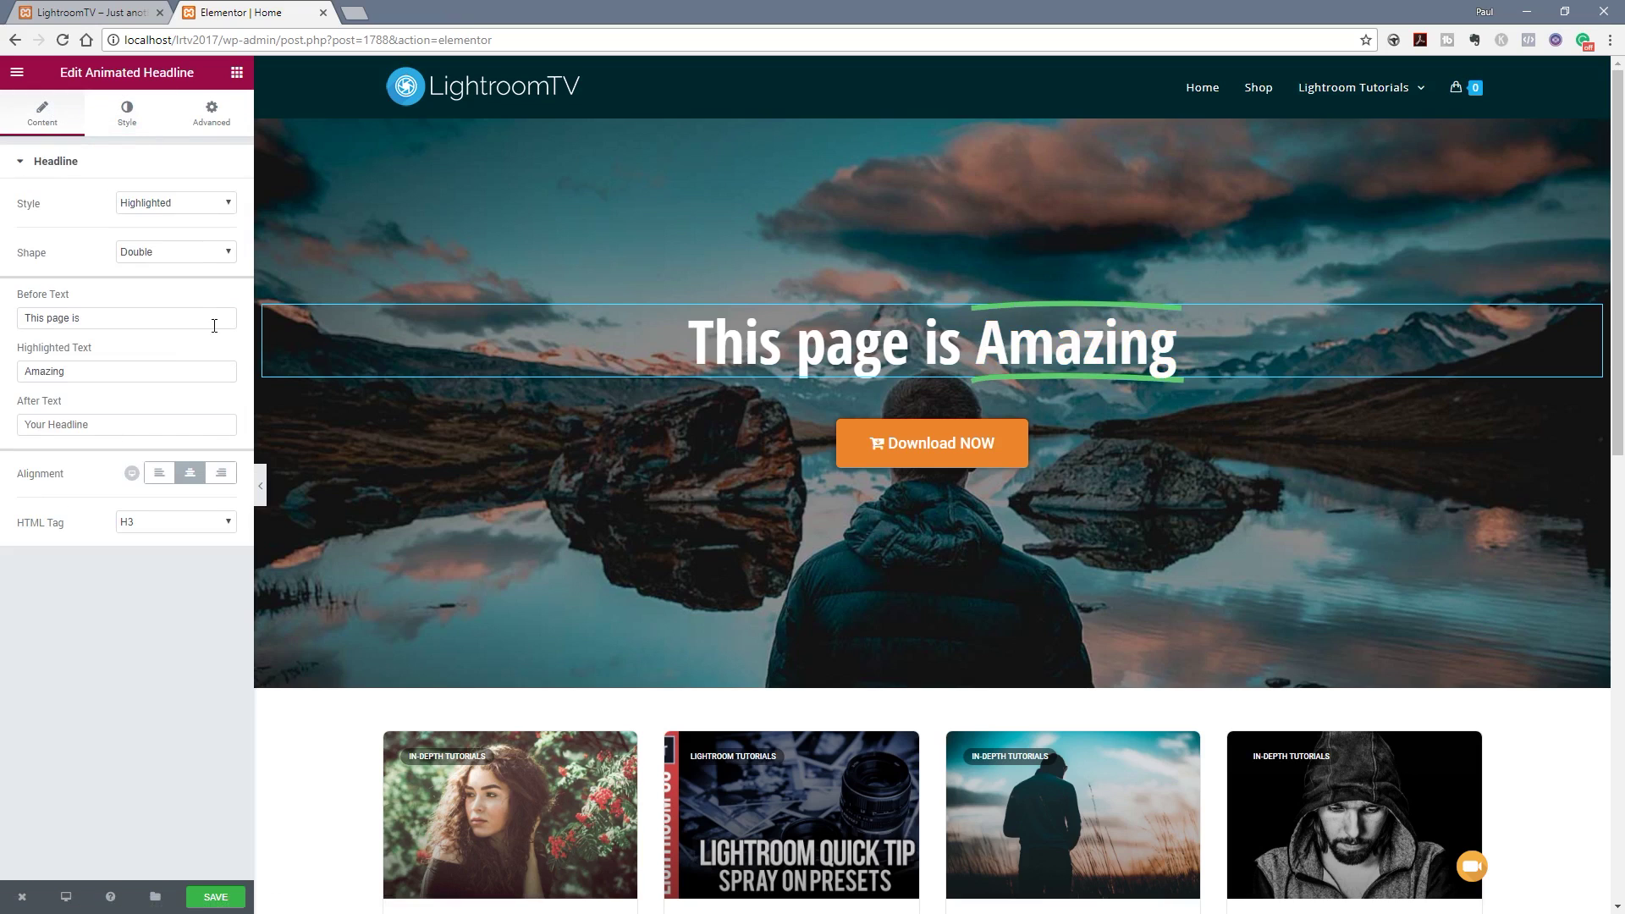
Step: Change the text to 'Our' / 'Awesome' / 'Teal & Orange Toolkit' and circle Awesome
{"action": "left_click_drag", "start_coordinate": [112, 320], "coordinate": [4, 319]}
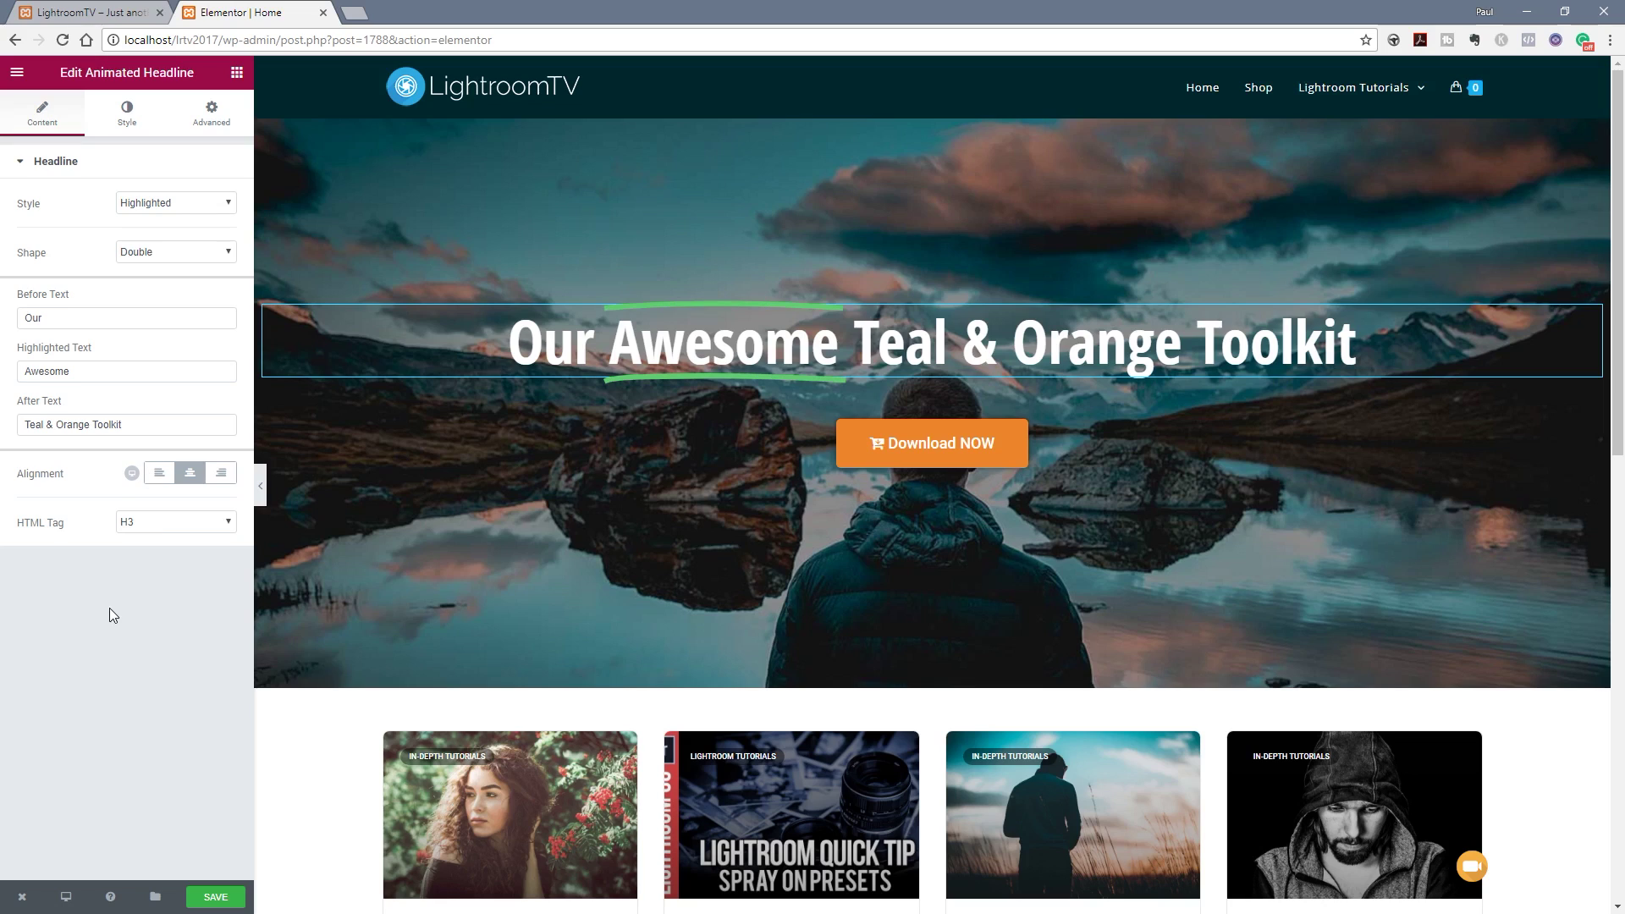
{"action": "left_click", "coordinate": [172, 254]}
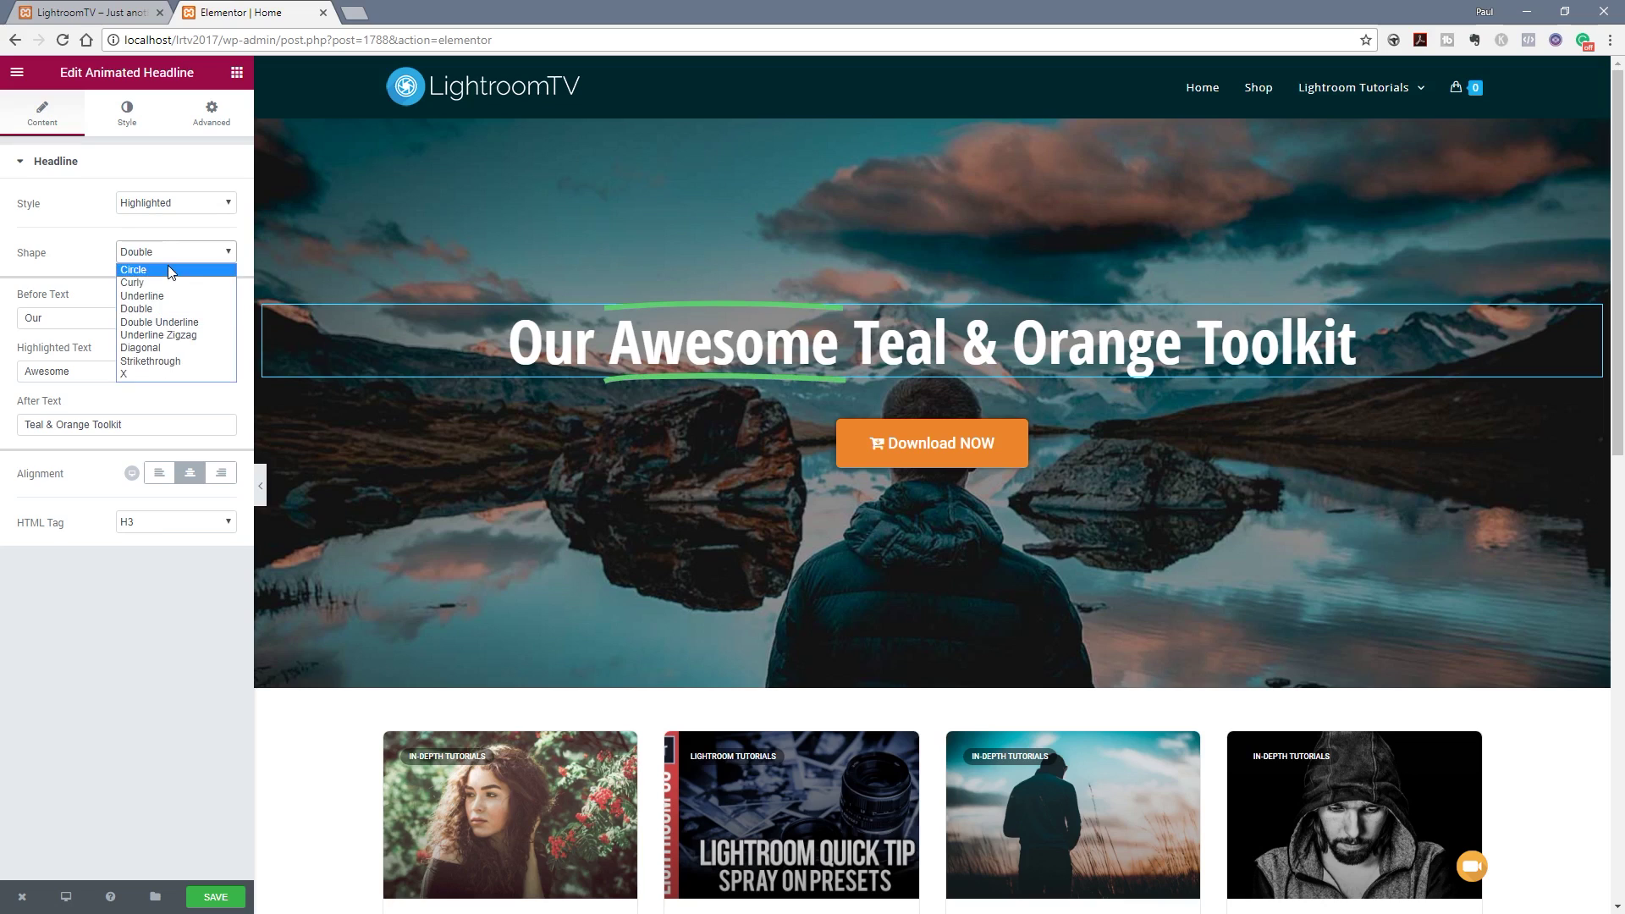
{"action": "left_click", "coordinate": [167, 269]}
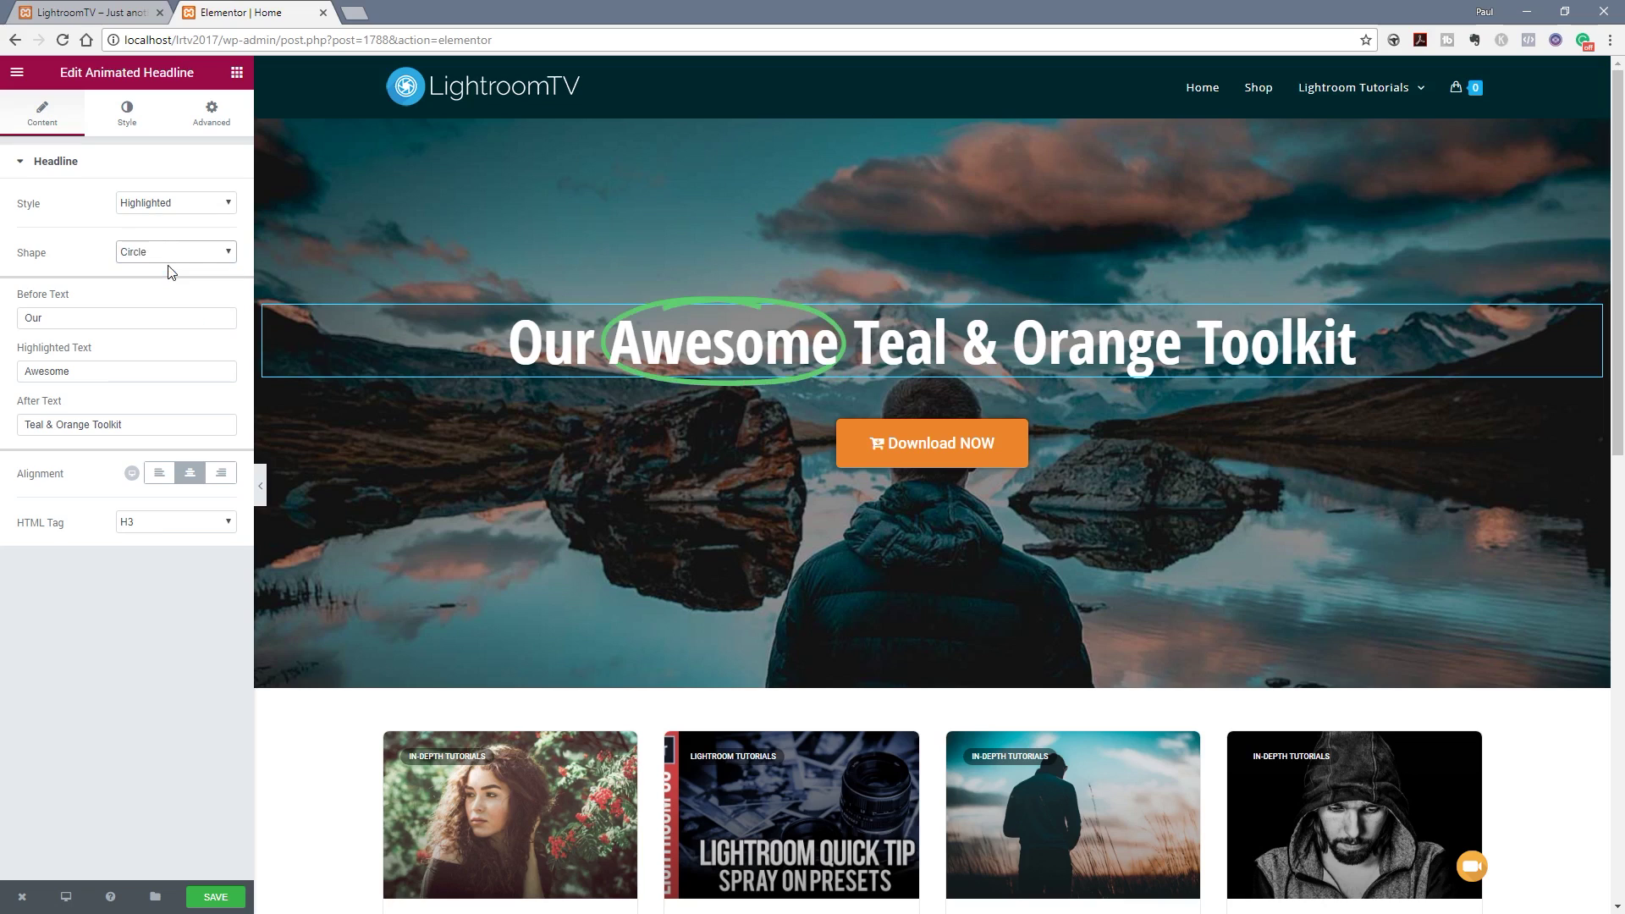
Step: Try the Underline Zigzag, Diagonal, Strikethrough and X highlight shapes on Awesome
{"action": "left_click", "coordinate": [168, 252]}
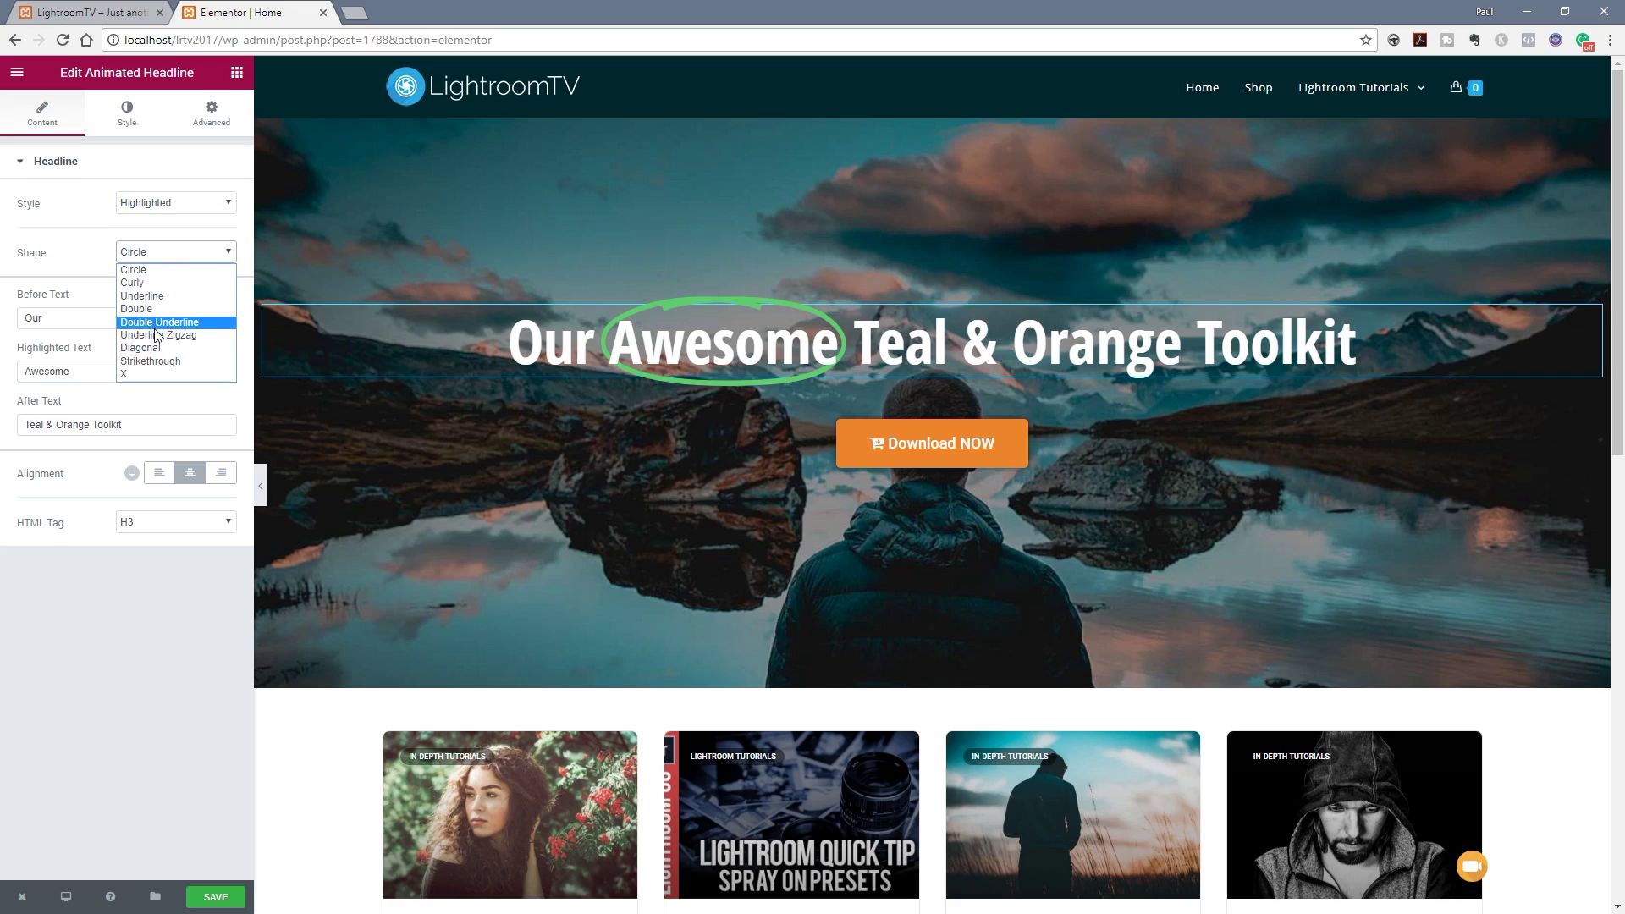
{"action": "left_click", "coordinate": [158, 335]}
{"action": "left_click", "coordinate": [172, 252]}
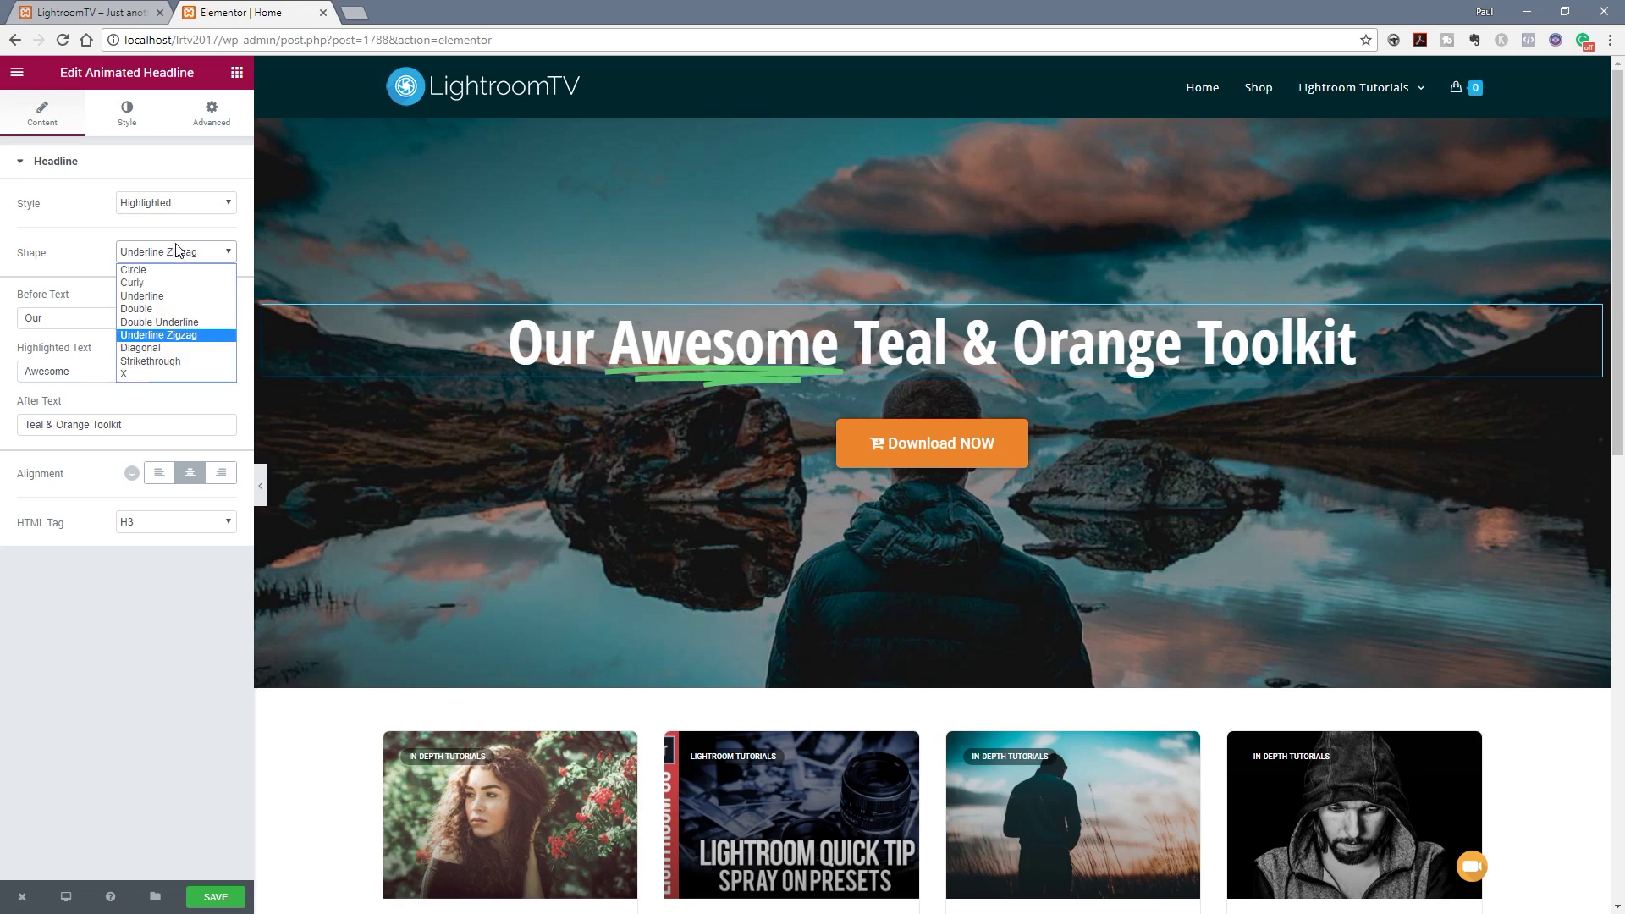
{"action": "left_click", "coordinate": [153, 358]}
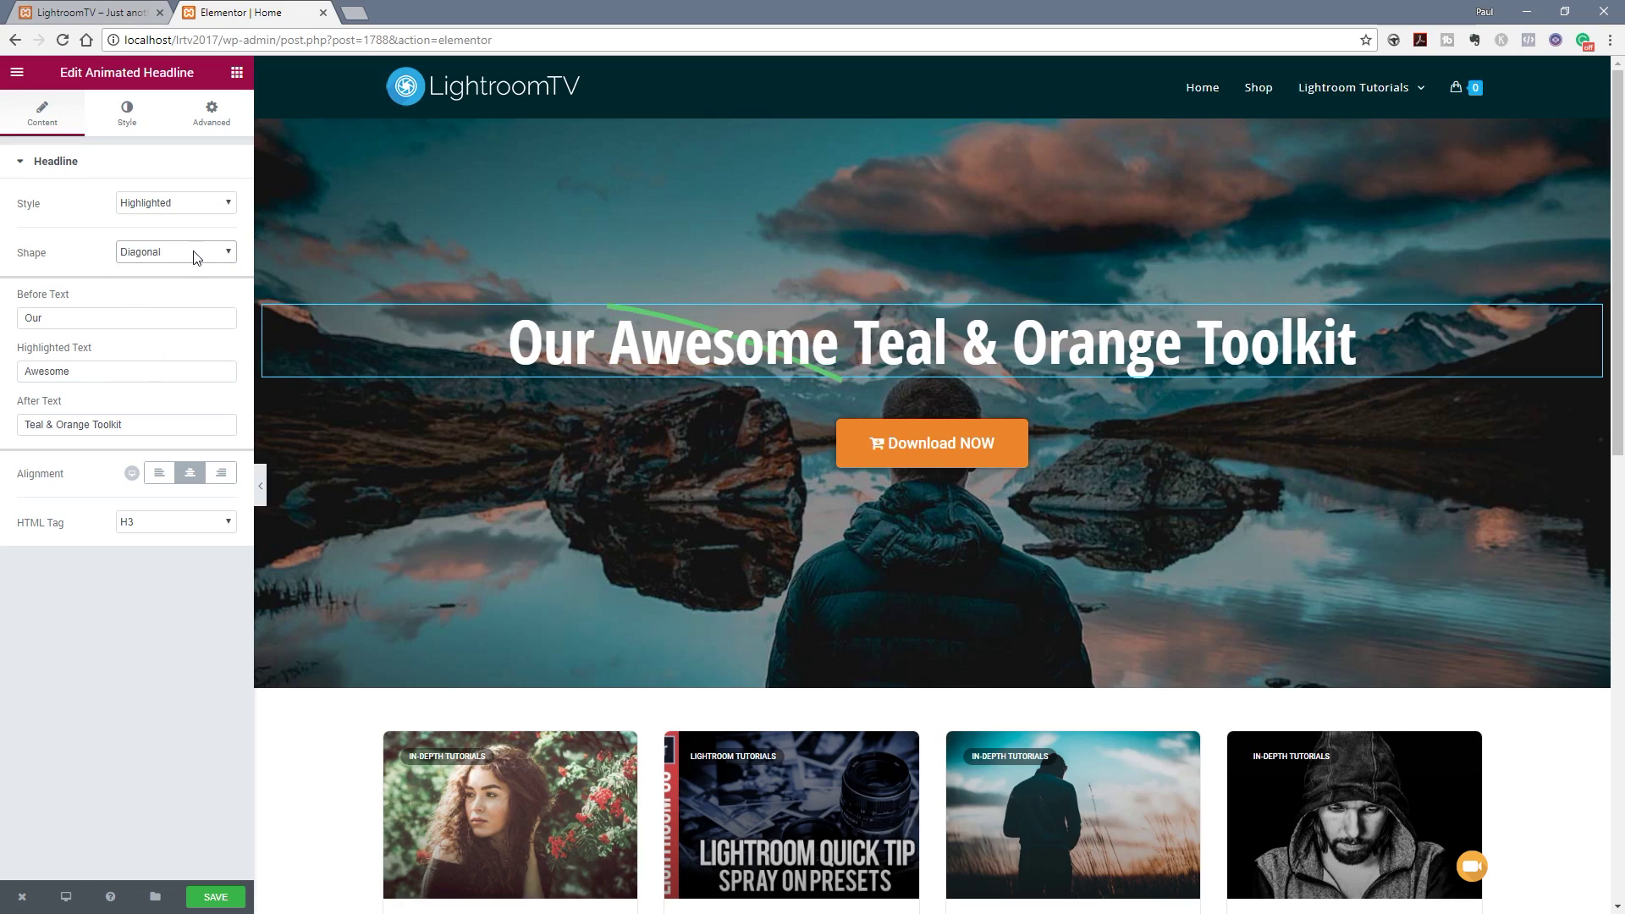
{"action": "left_click", "coordinate": [196, 253]}
{"action": "left_click", "coordinate": [153, 362]}
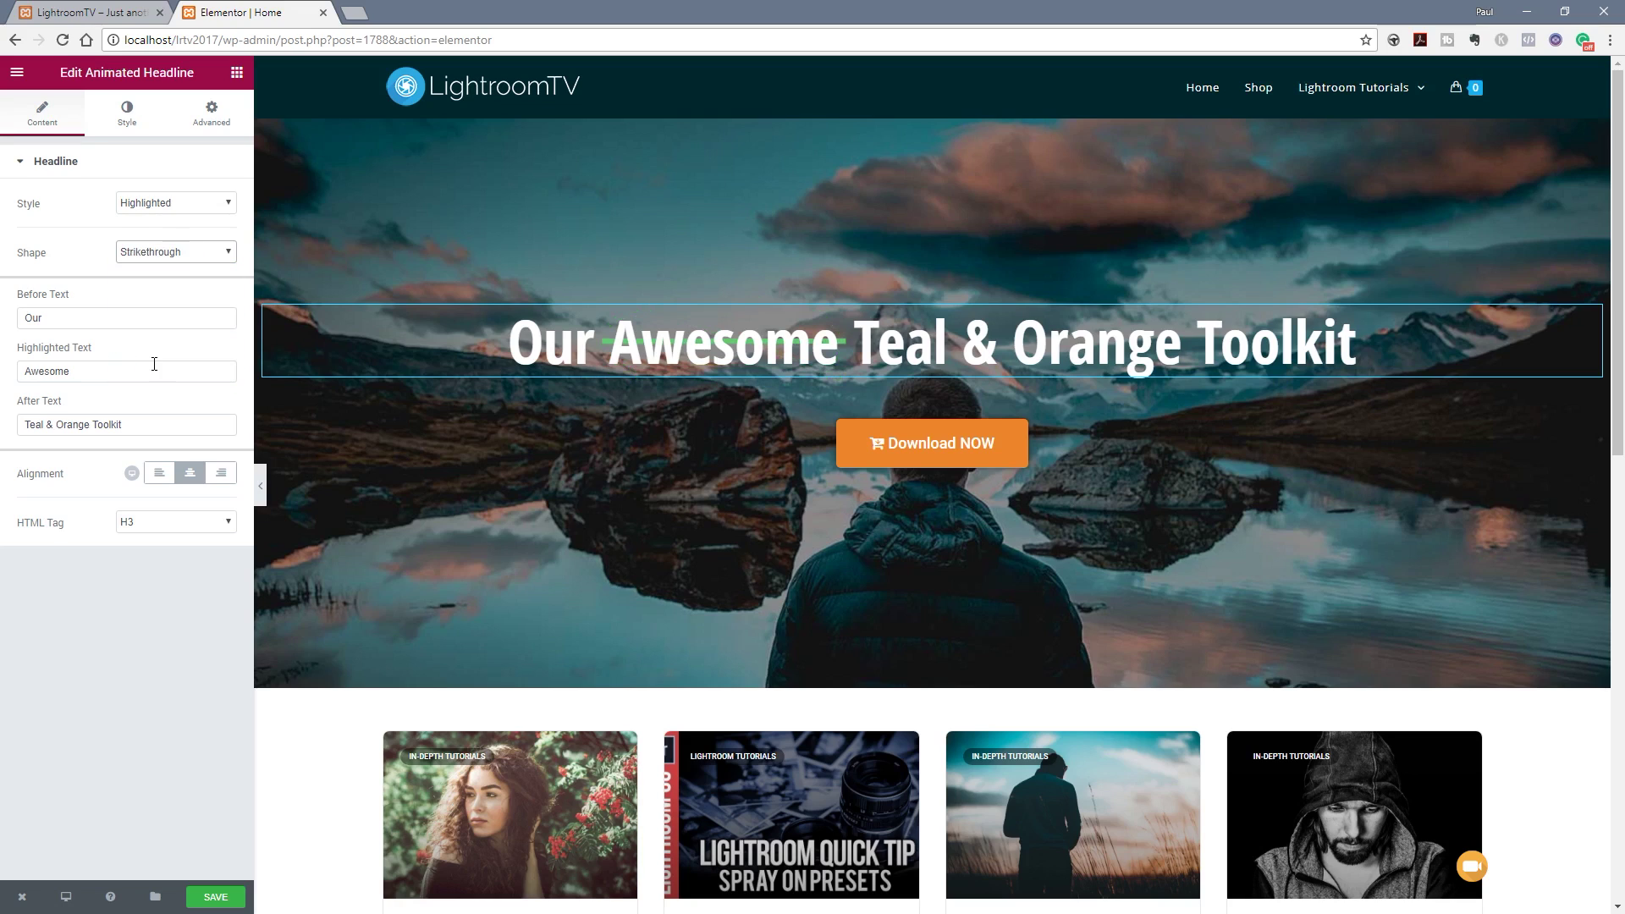
{"action": "left_click", "coordinate": [193, 254]}
{"action": "left_click", "coordinate": [156, 369]}
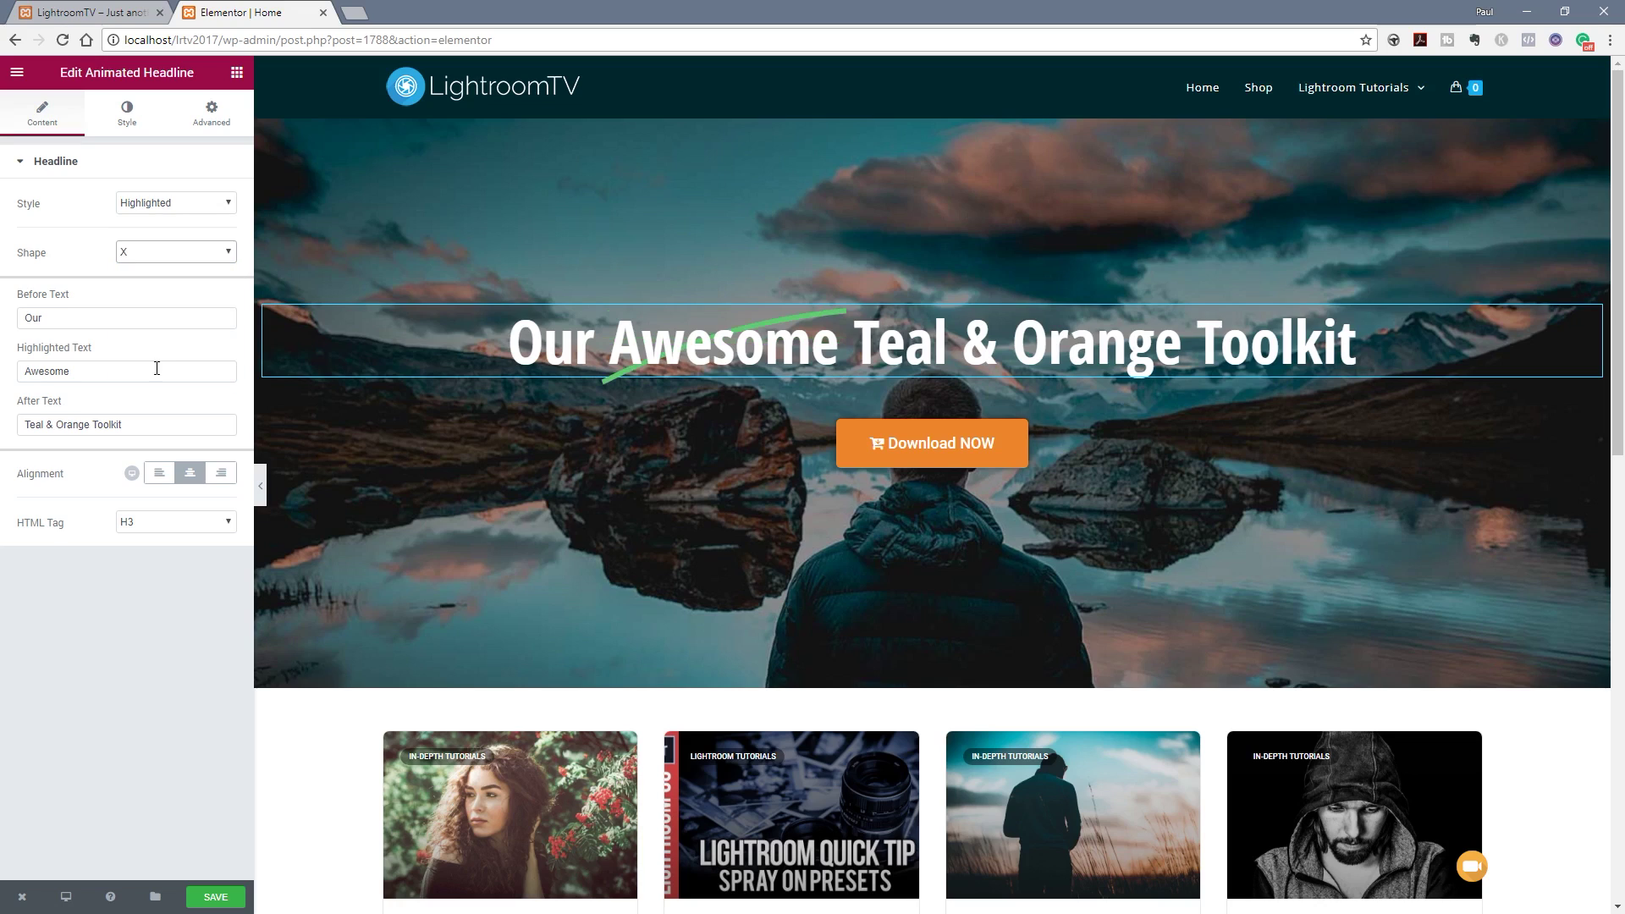
Step: Settle on Double Underline for Awesome and show the shape's style settings
{"action": "left_click", "coordinate": [161, 254]}
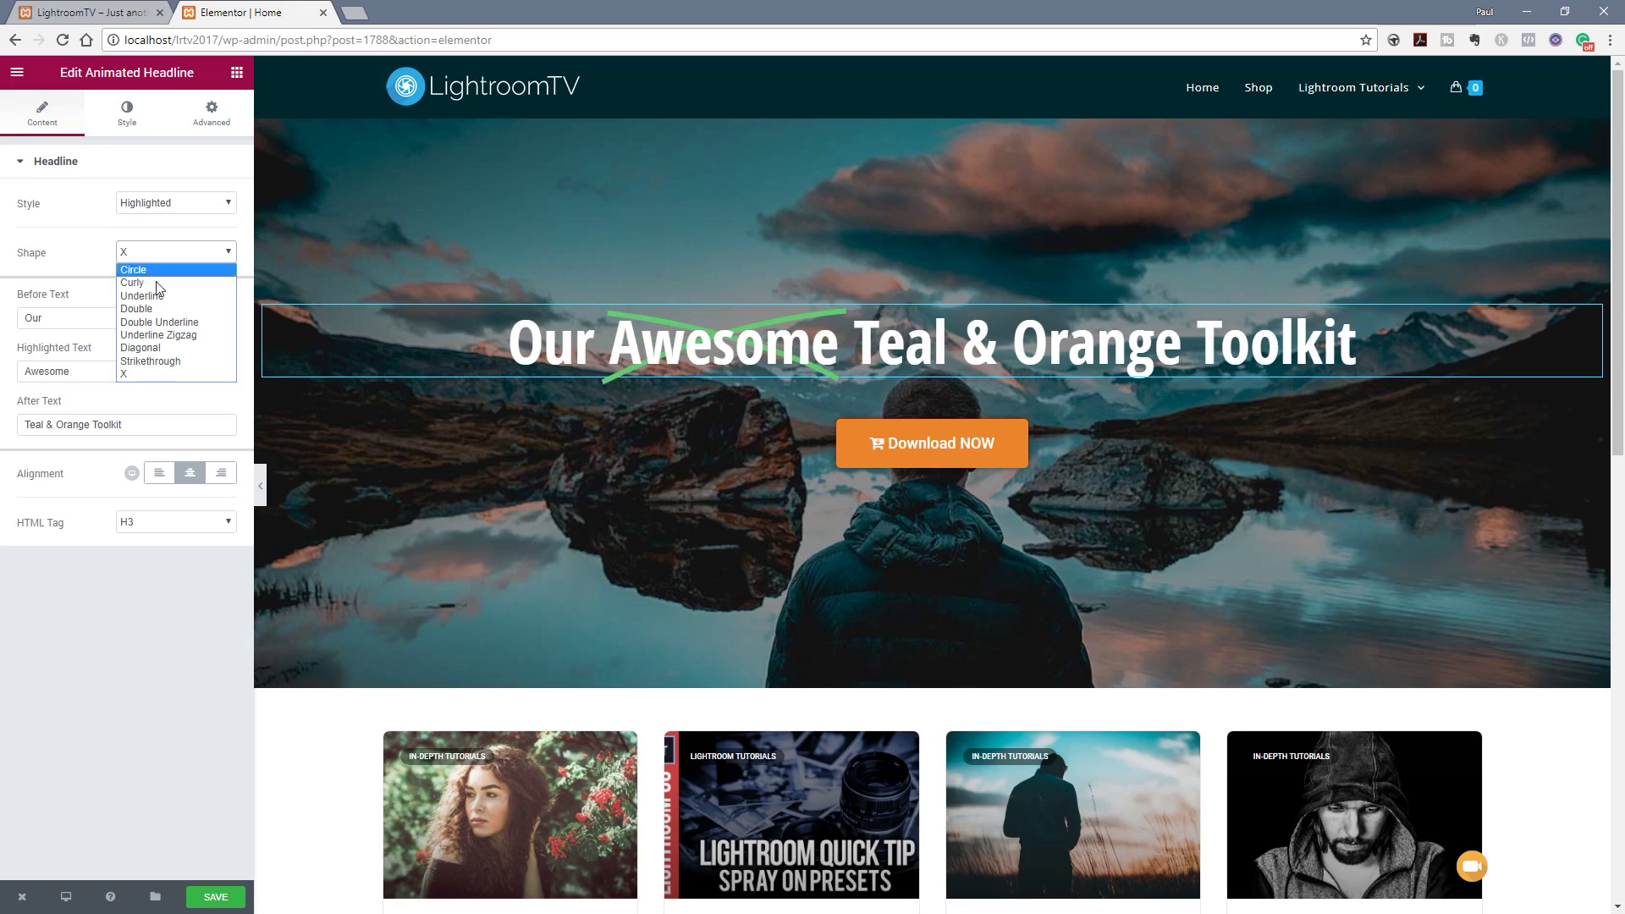
{"action": "left_click", "coordinate": [152, 321]}
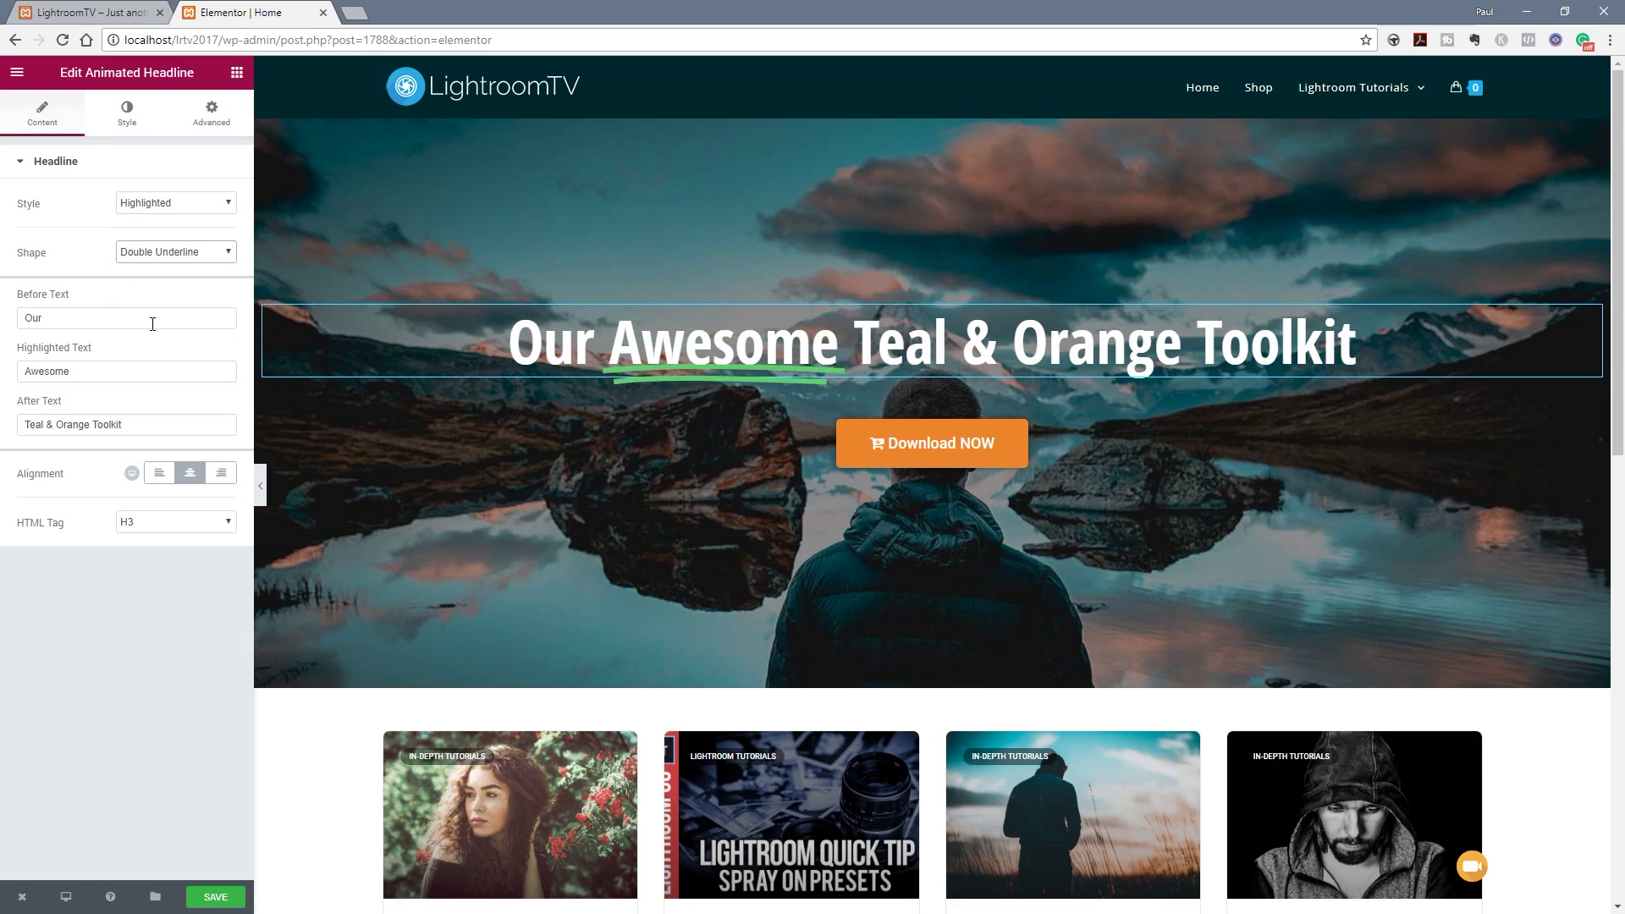
{"action": "left_click", "coordinate": [126, 118]}
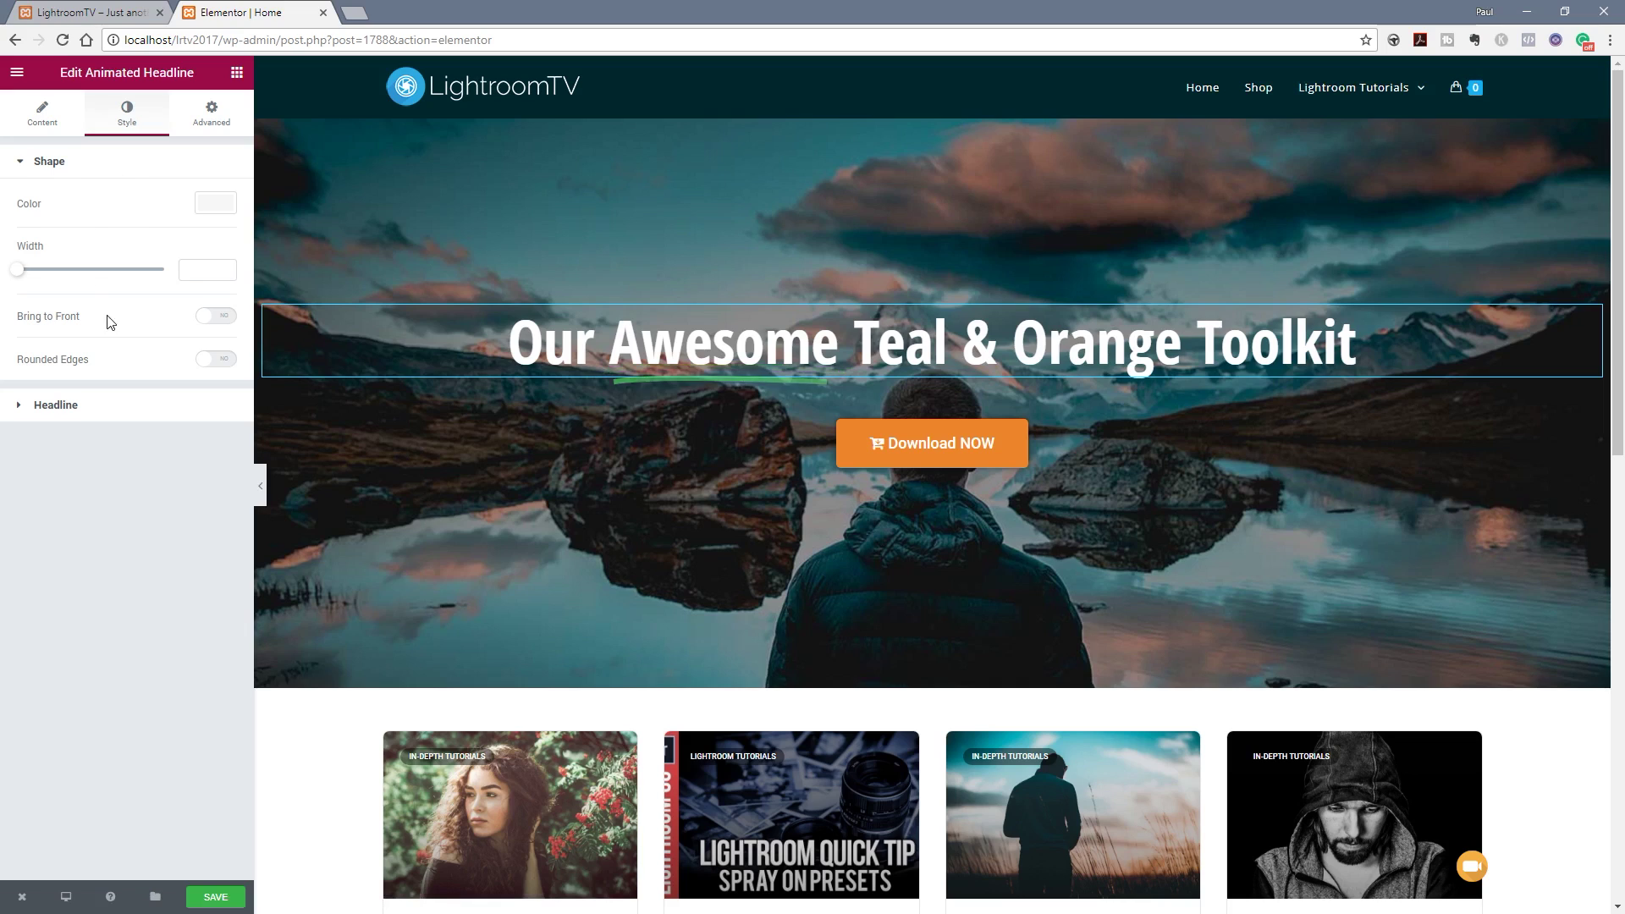
Step: Colour the highlight underline beneath Awesome orange
{"action": "left_click", "coordinate": [213, 205]}
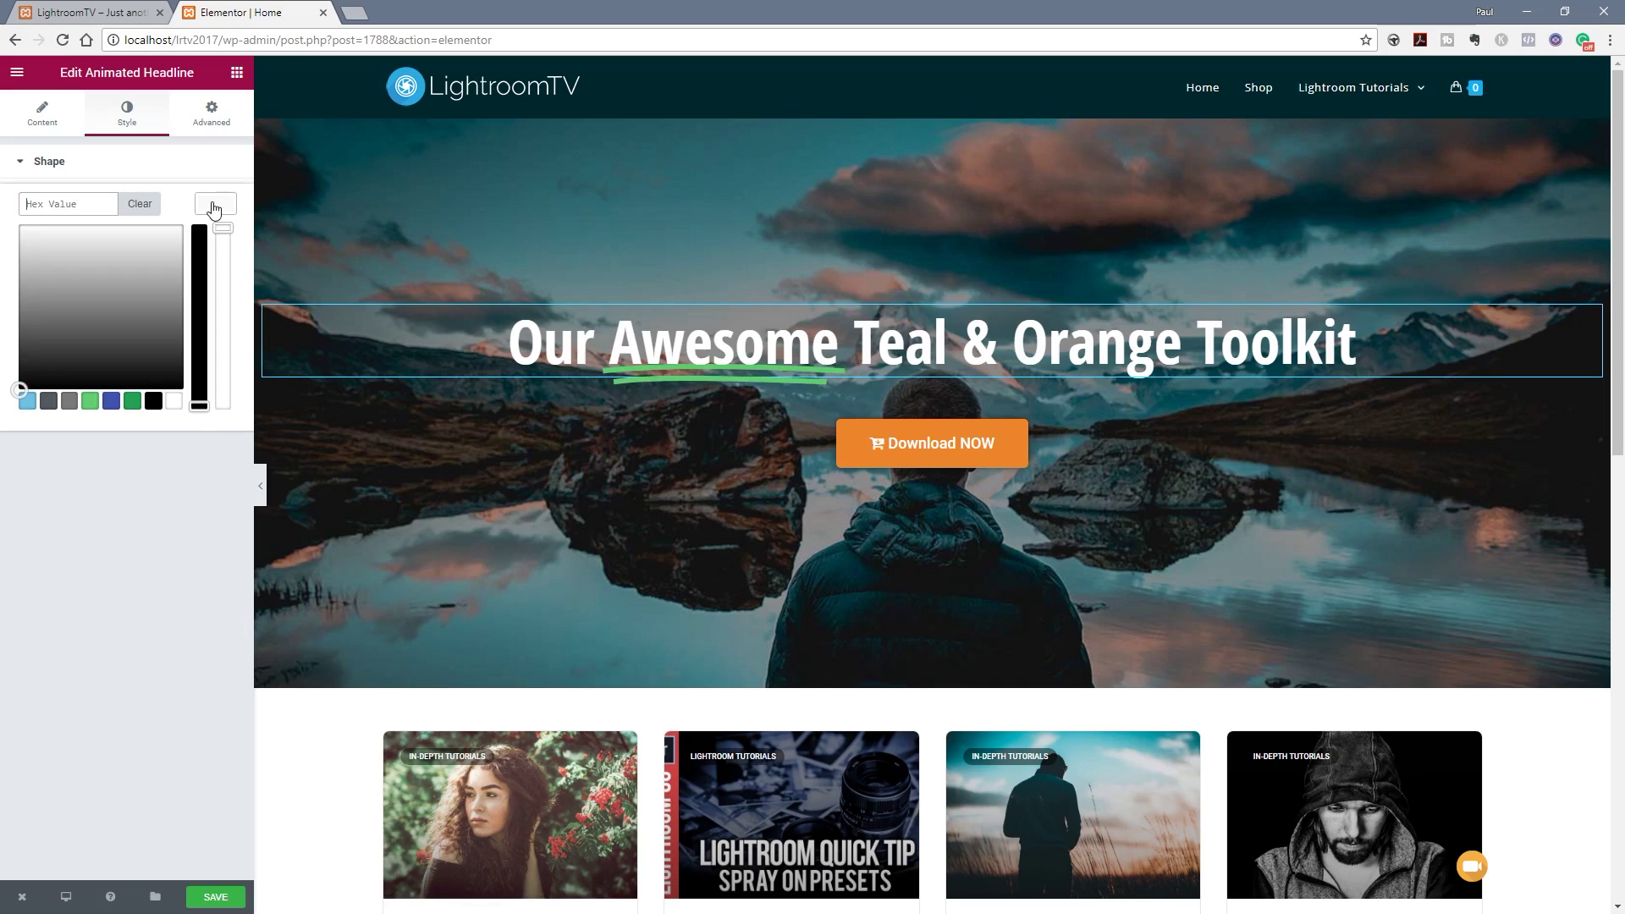
{"action": "left_click", "coordinate": [200, 406]}
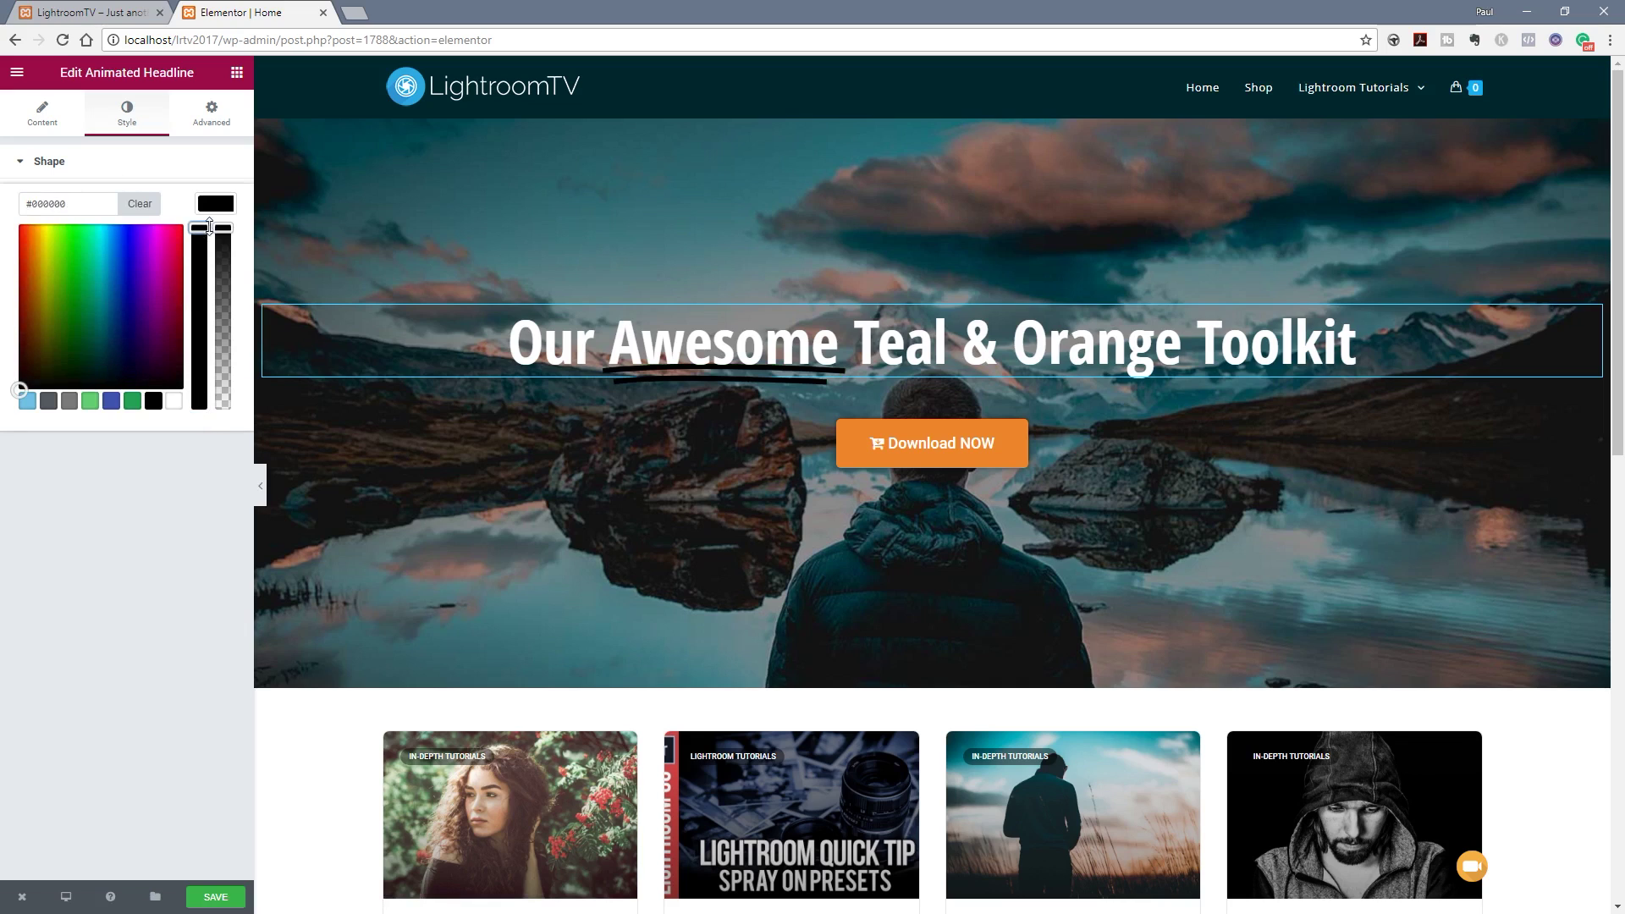
{"action": "left_click", "coordinate": [37, 238]}
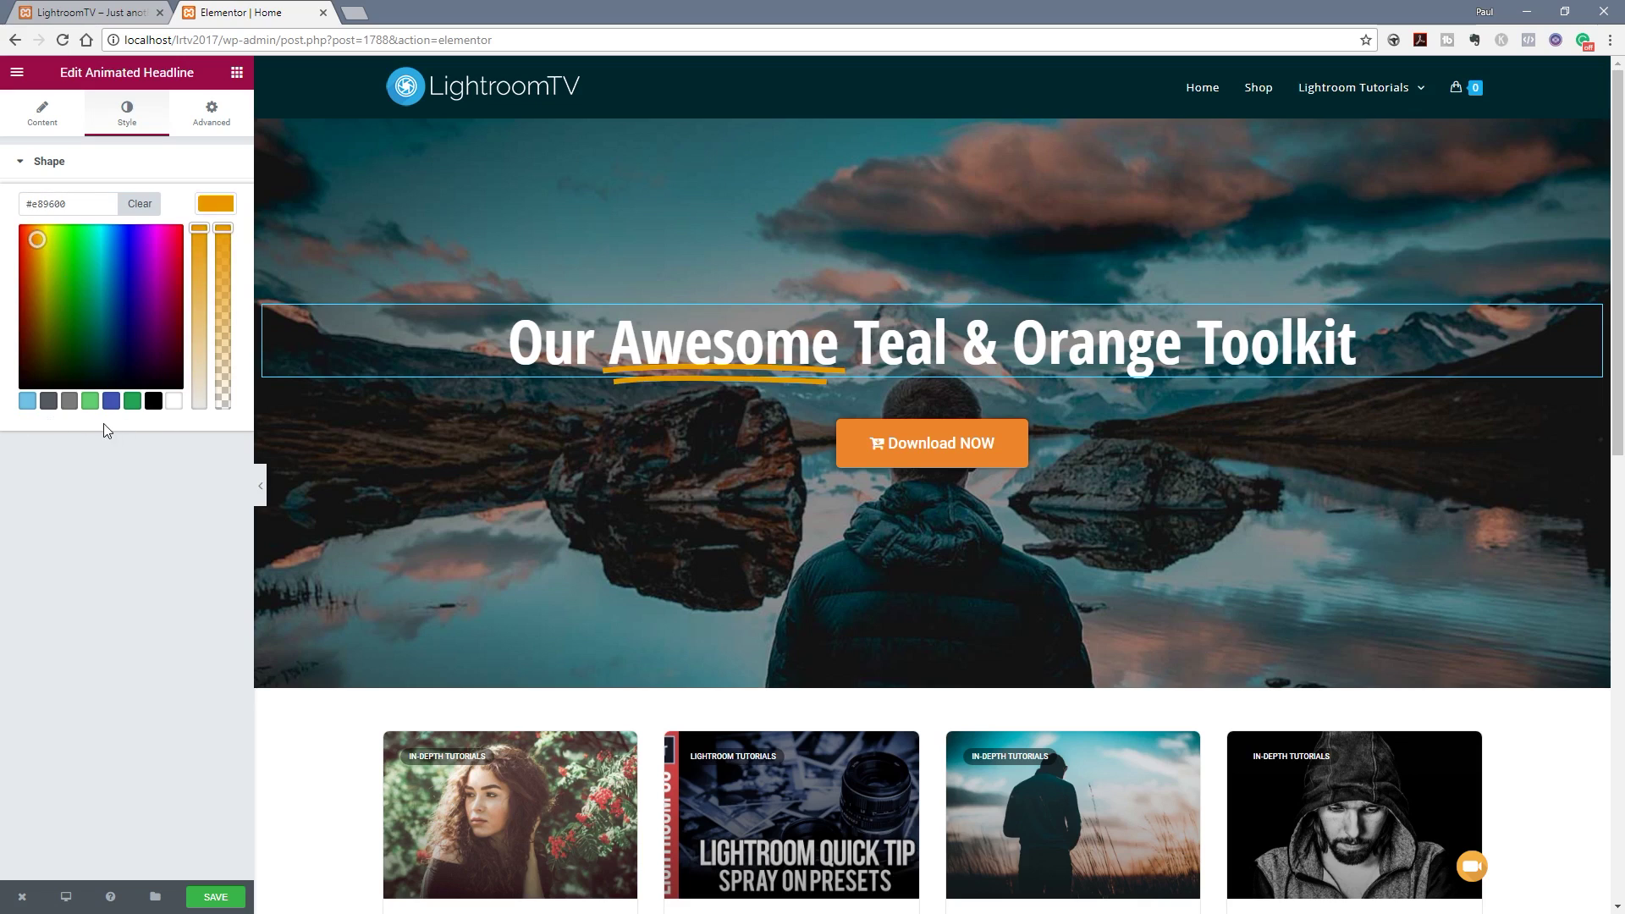
{"action": "left_click", "coordinate": [217, 210]}
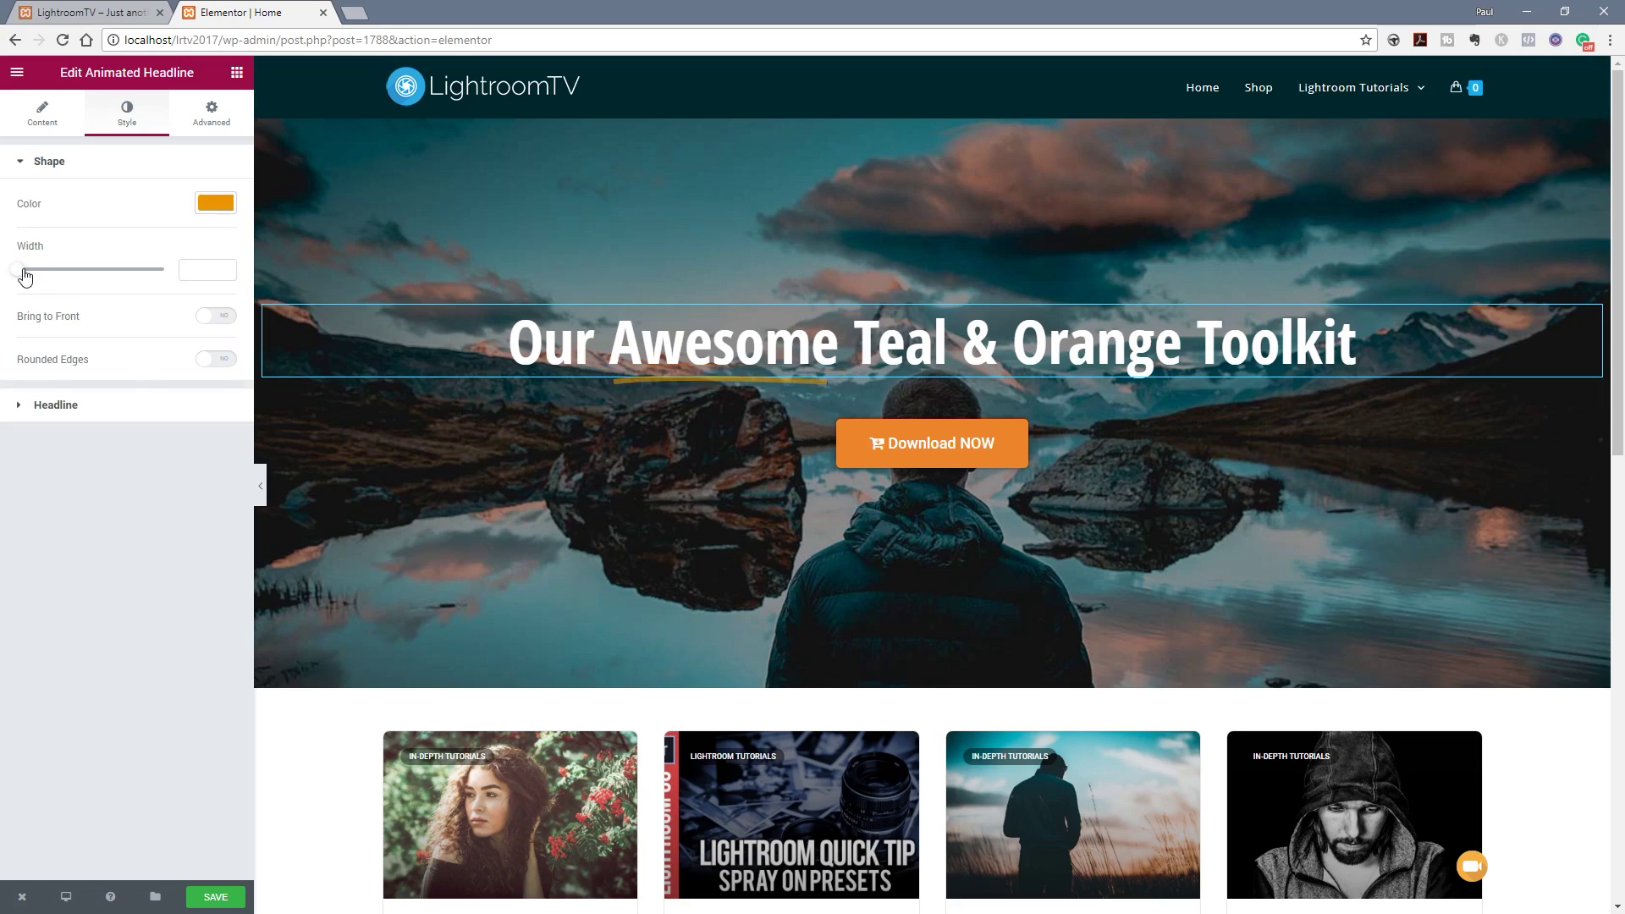
Step: Set the underline width to 10 with rounded edges, kept behind the text
{"action": "left_click_drag", "start_coordinate": [22, 272], "coordinate": [113, 275]}
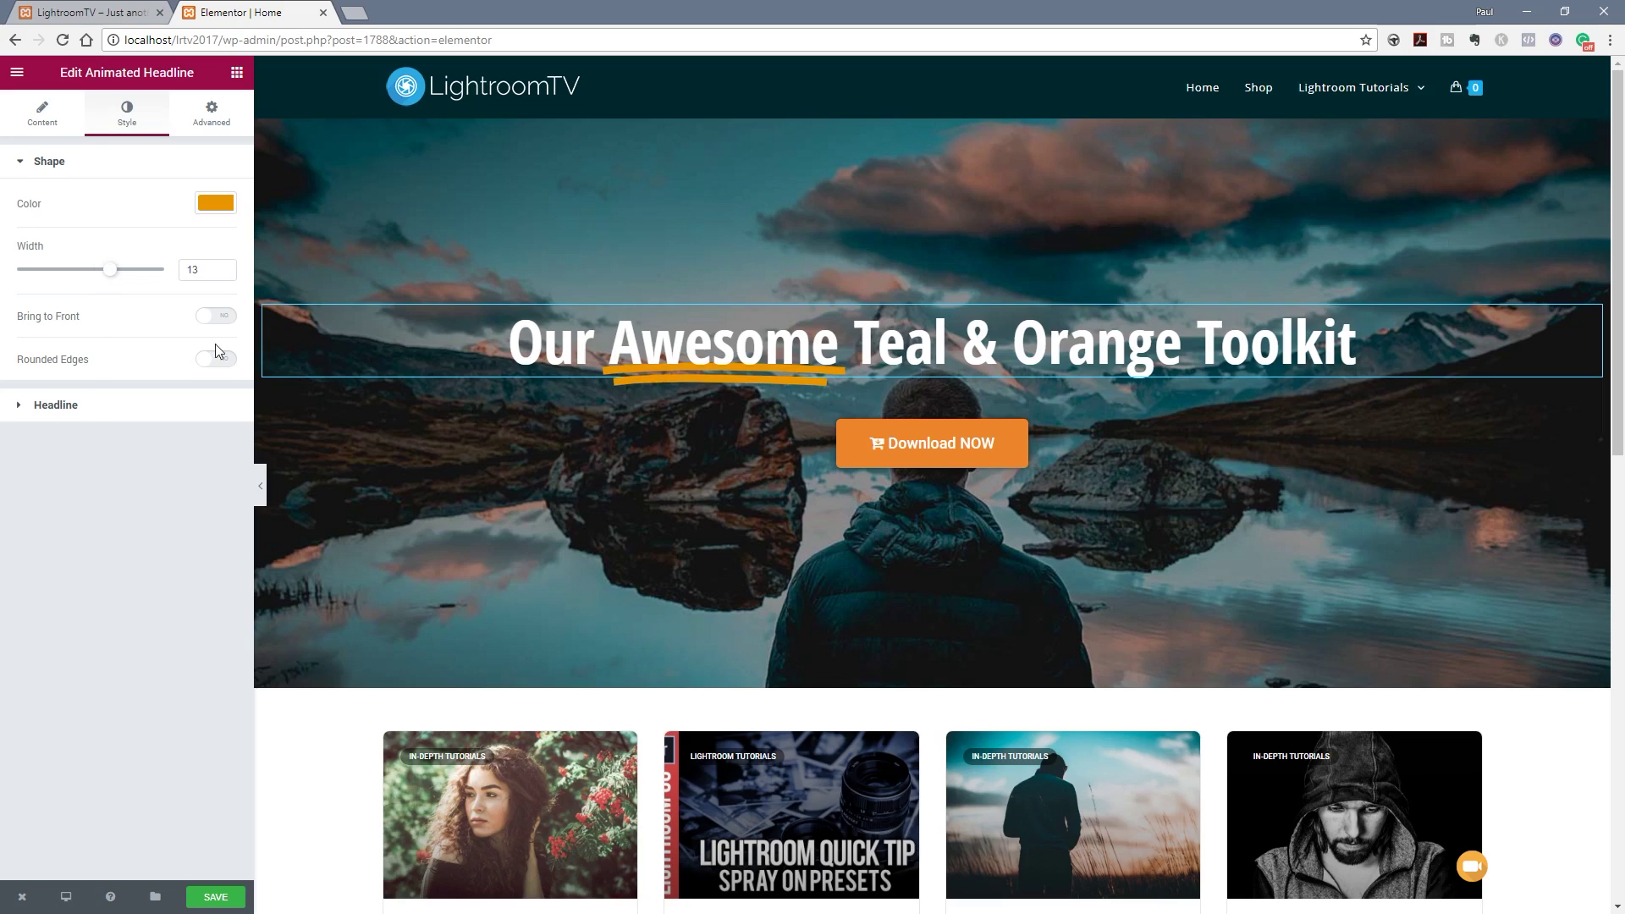
{"action": "left_click", "coordinate": [226, 318]}
{"action": "left_click_drag", "start_coordinate": [108, 270], "coordinate": [123, 275]}
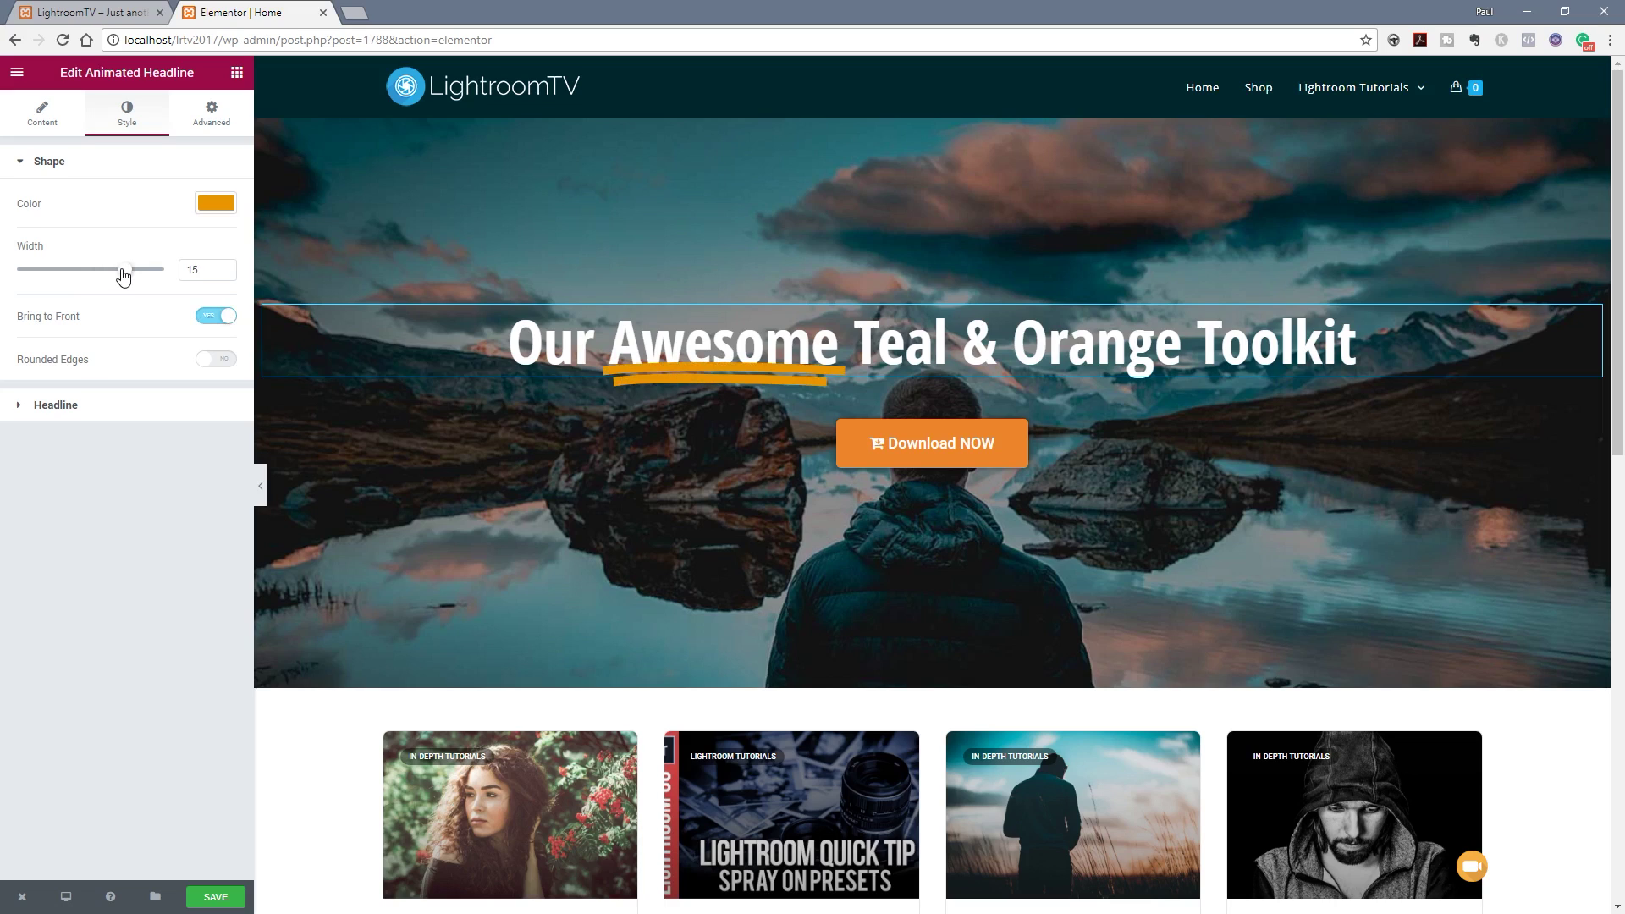
{"action": "left_click", "coordinate": [206, 319]}
{"action": "left_click", "coordinate": [218, 361]}
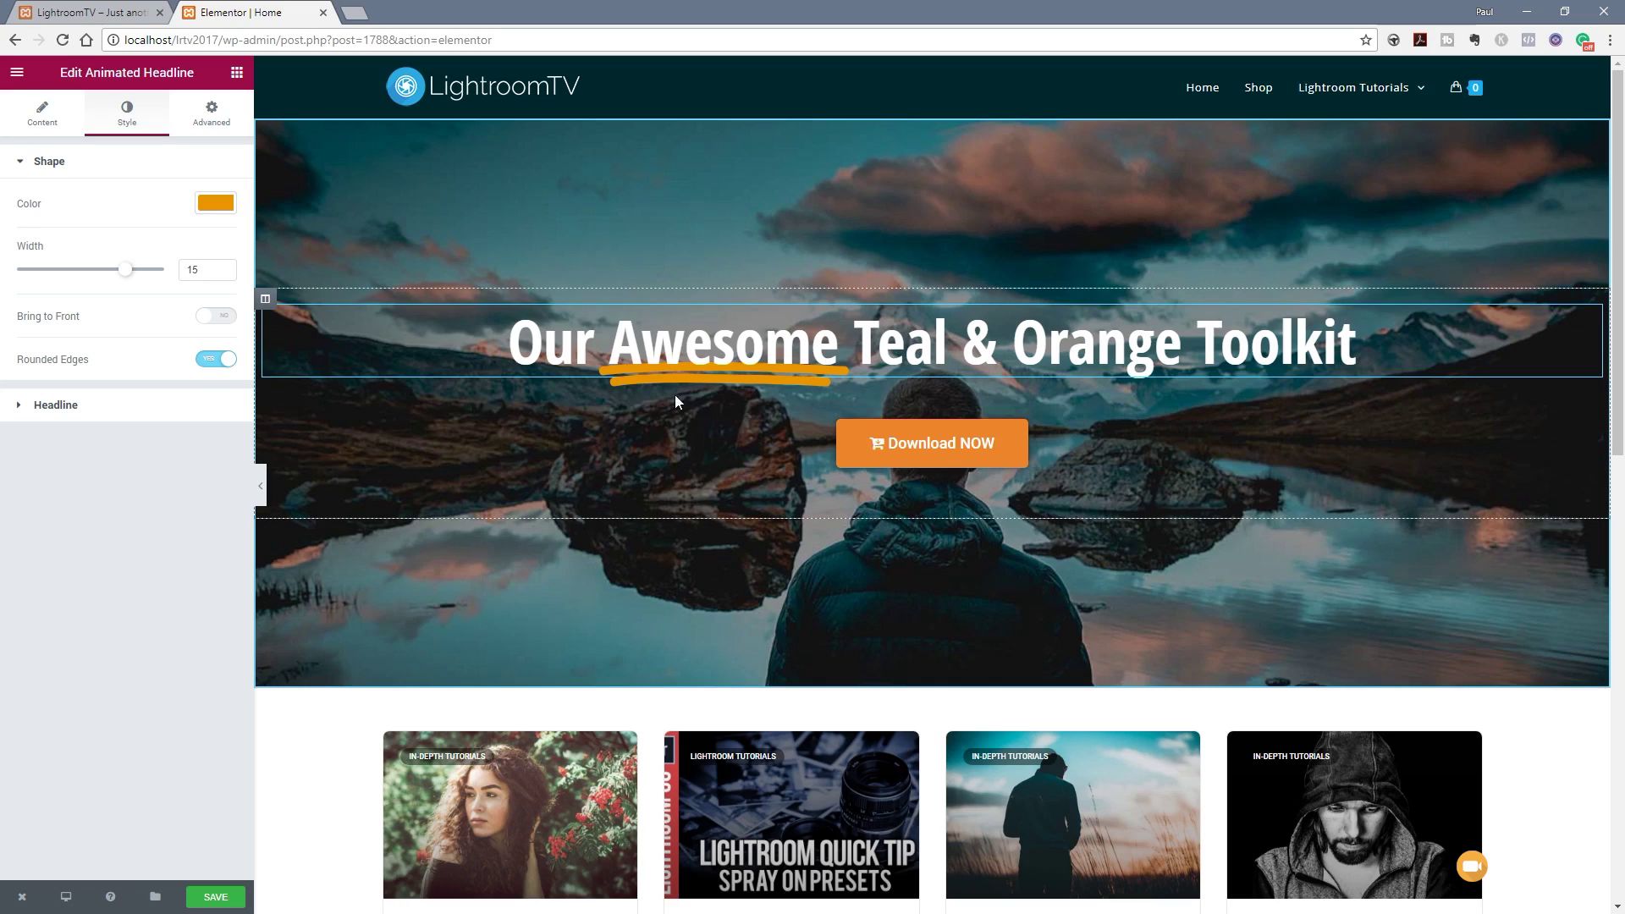
{"action": "left_click", "coordinate": [207, 360]}
{"action": "left_click", "coordinate": [208, 361]}
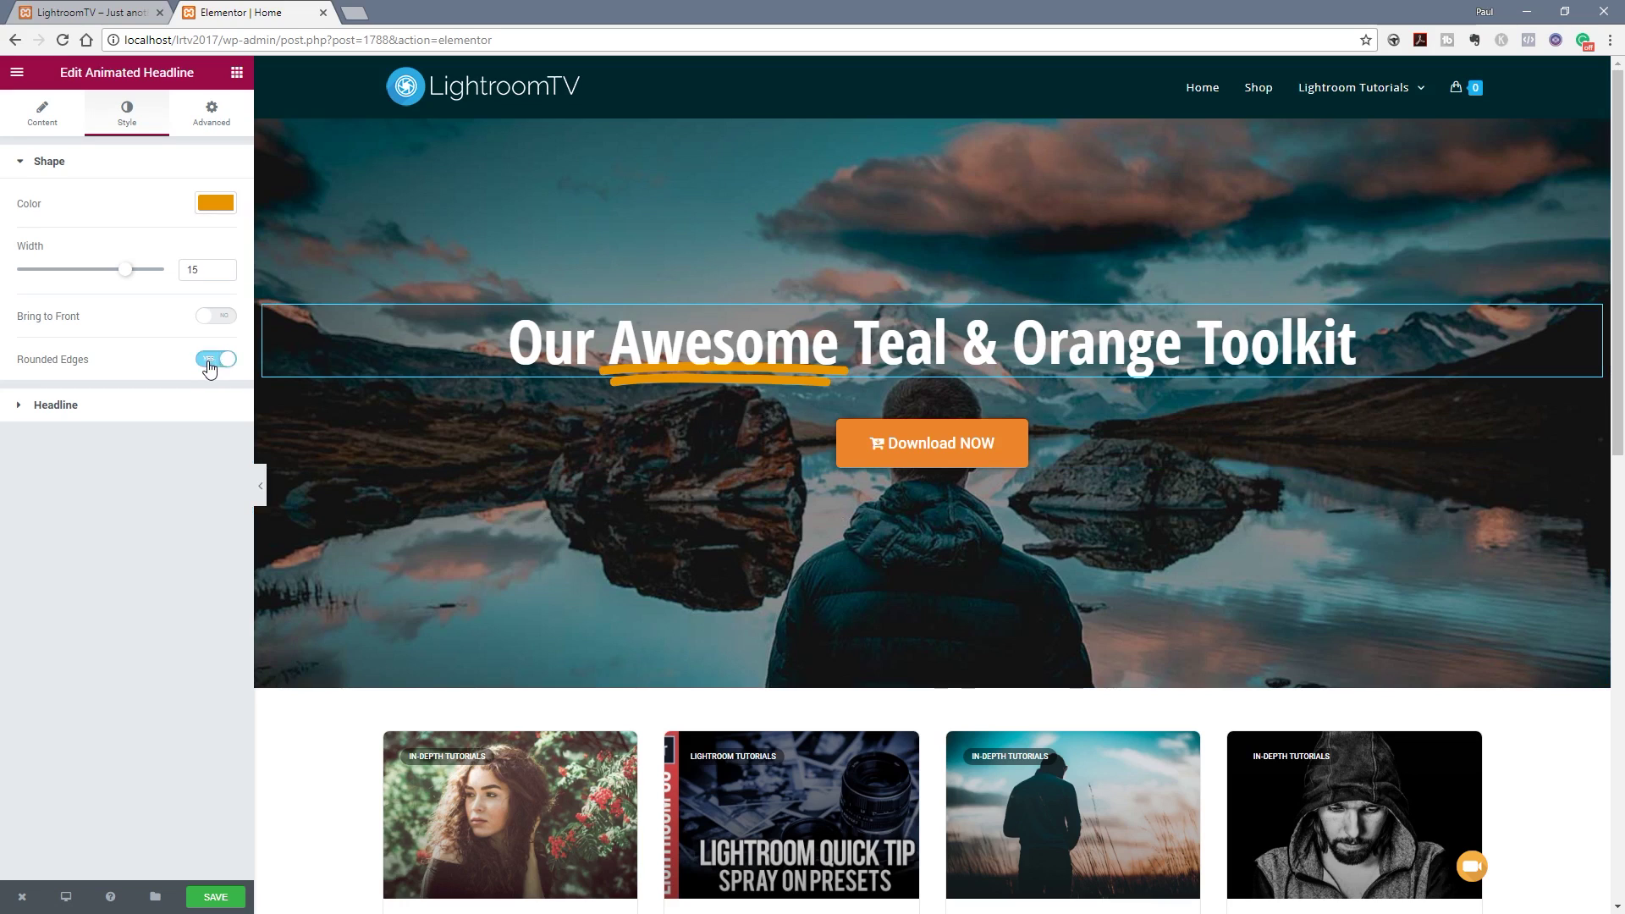
{"action": "left_click_drag", "start_coordinate": [133, 271], "coordinate": [96, 273]}
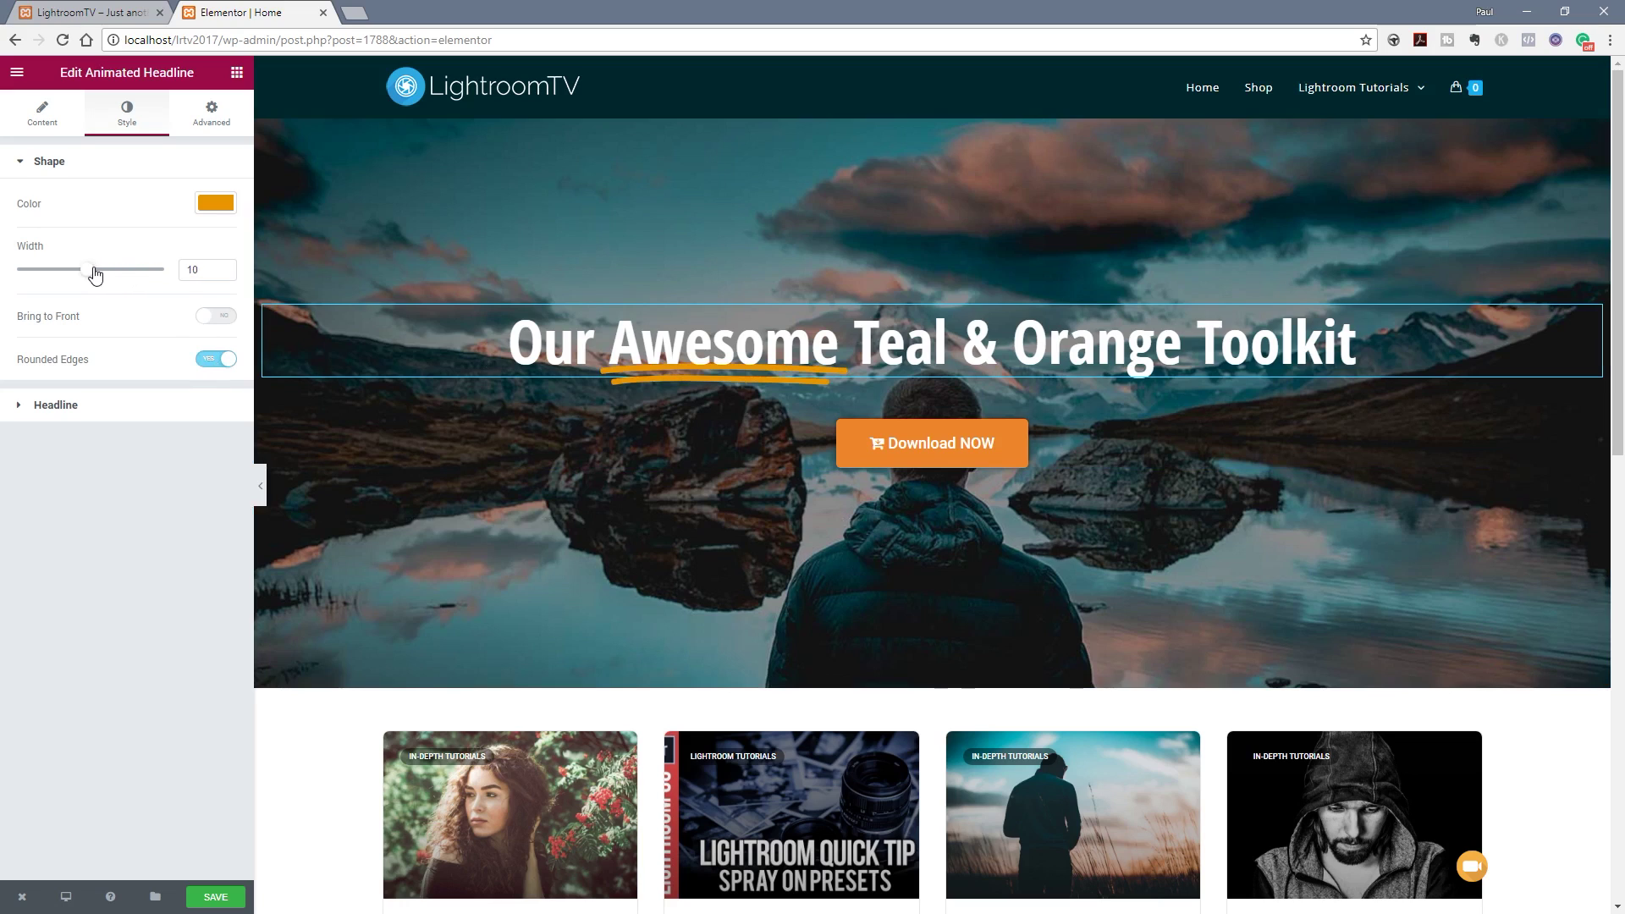
Step: Enlarge the headline text to size 93, then return to the Content settings
{"action": "left_click", "coordinate": [78, 406]}
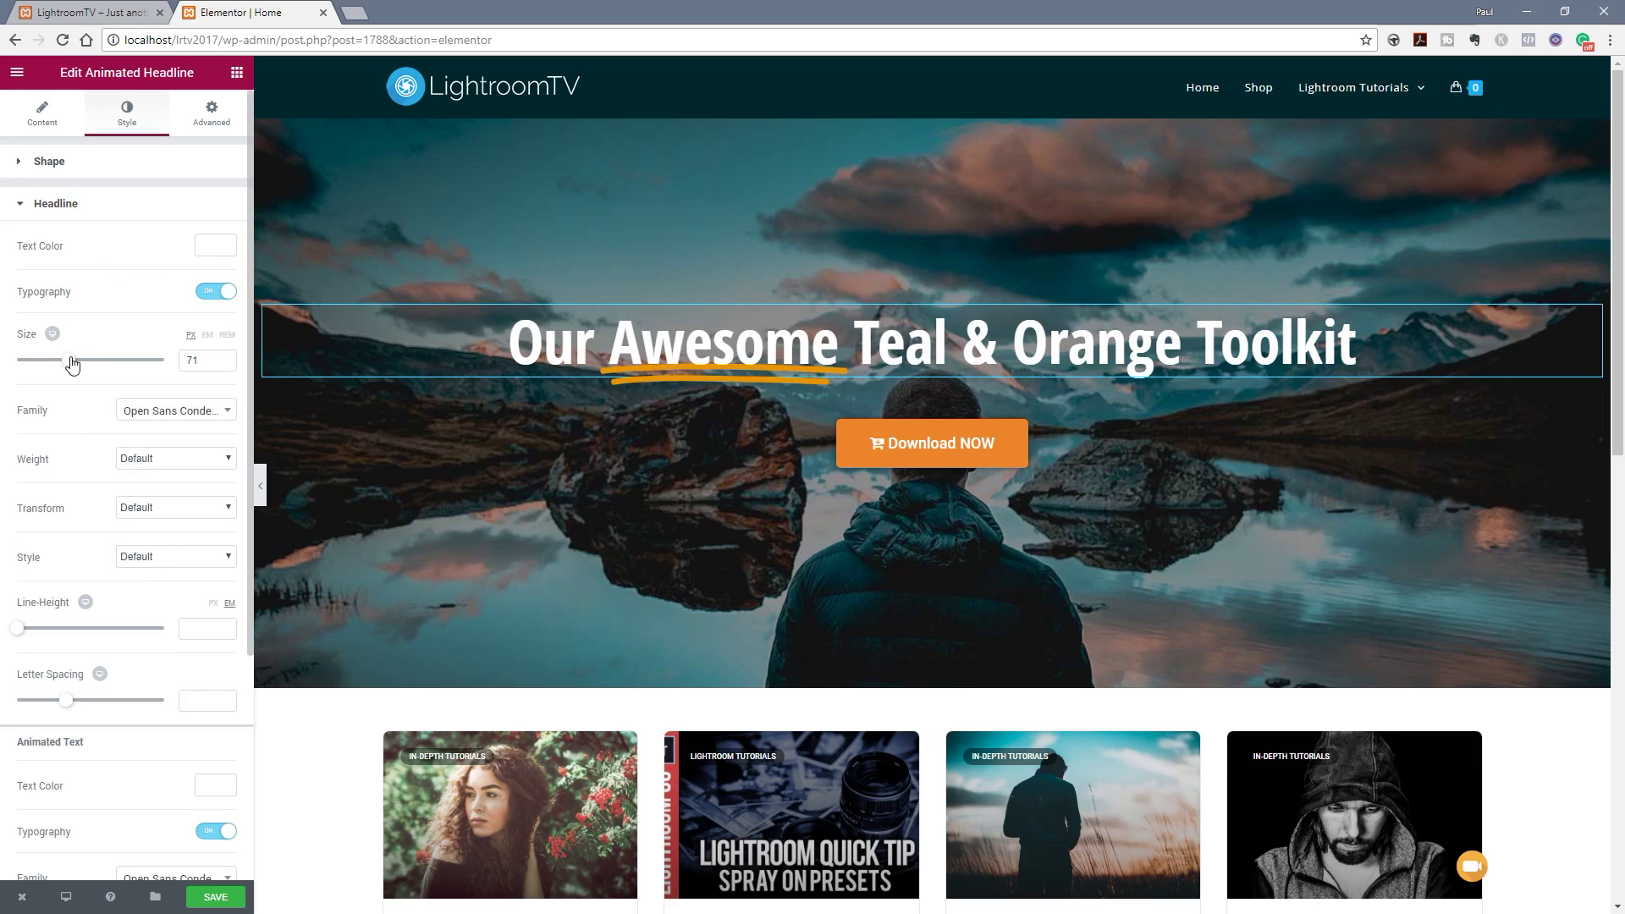
{"action": "left_click_drag", "start_coordinate": [69, 359], "coordinate": [86, 361]}
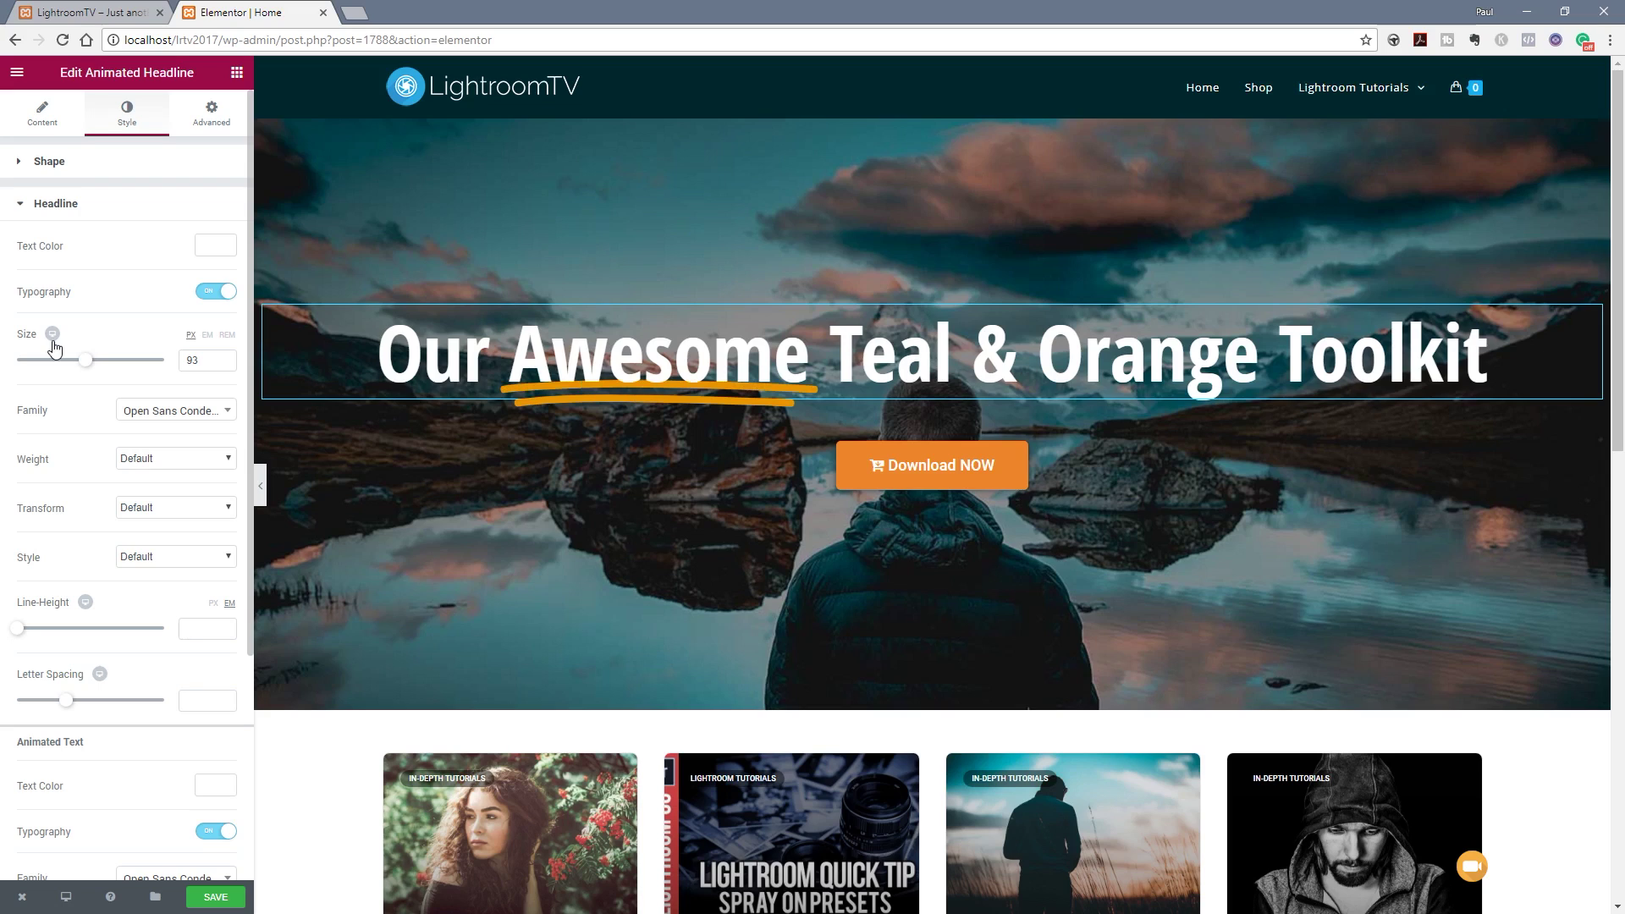
{"action": "left_click", "coordinate": [61, 206]}
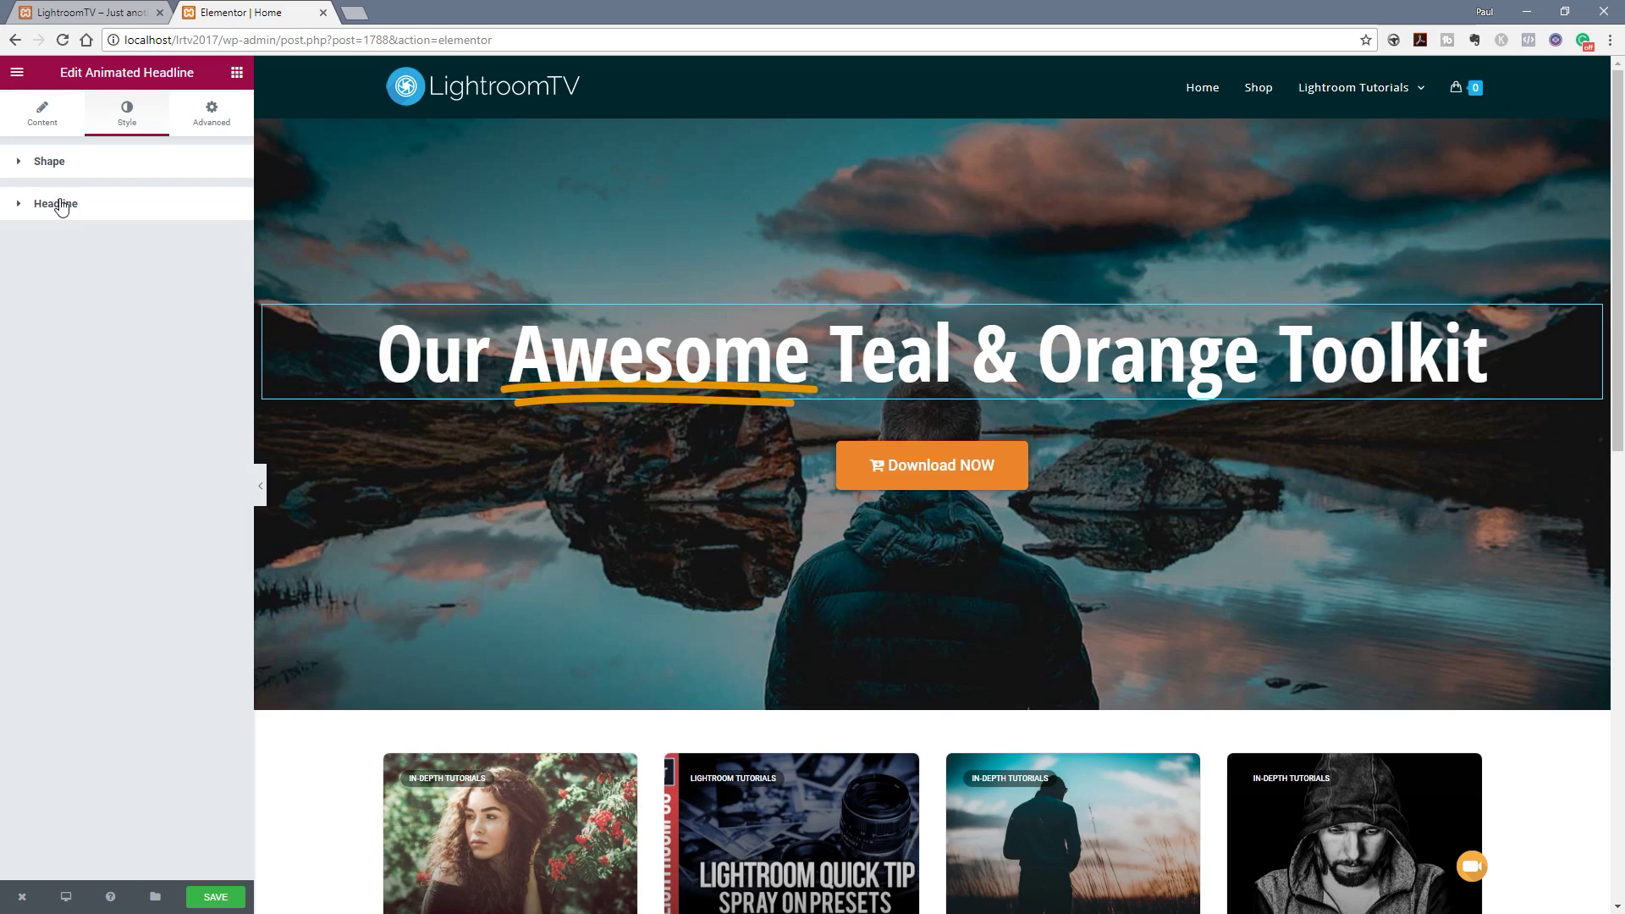
{"action": "left_click", "coordinate": [222, 116]}
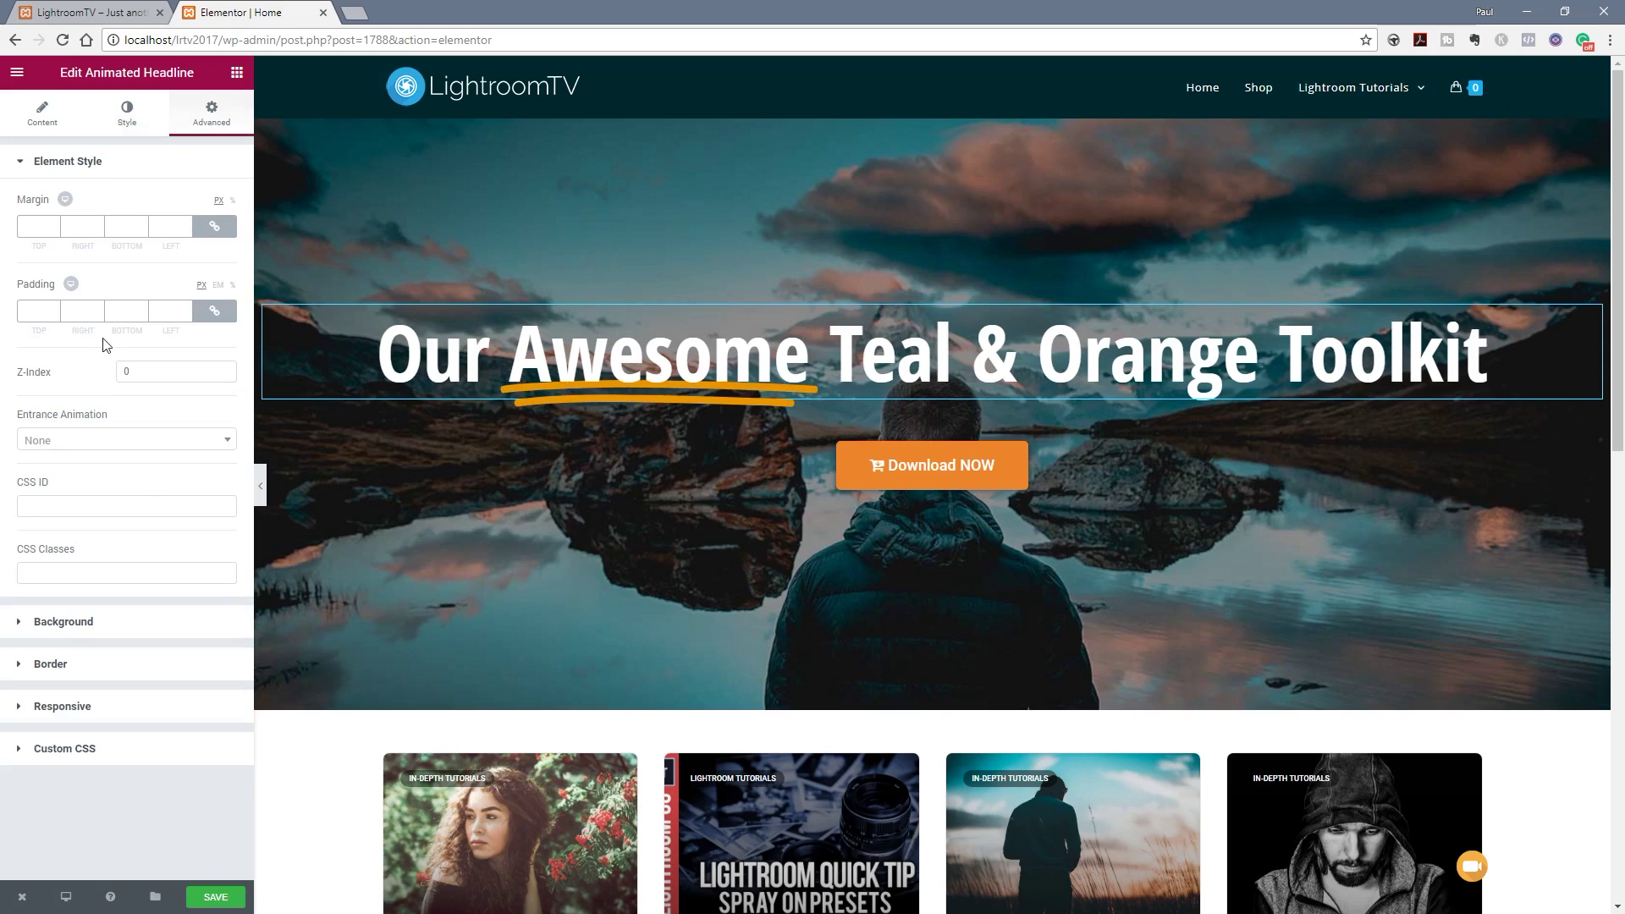
{"action": "left_click", "coordinate": [38, 116]}
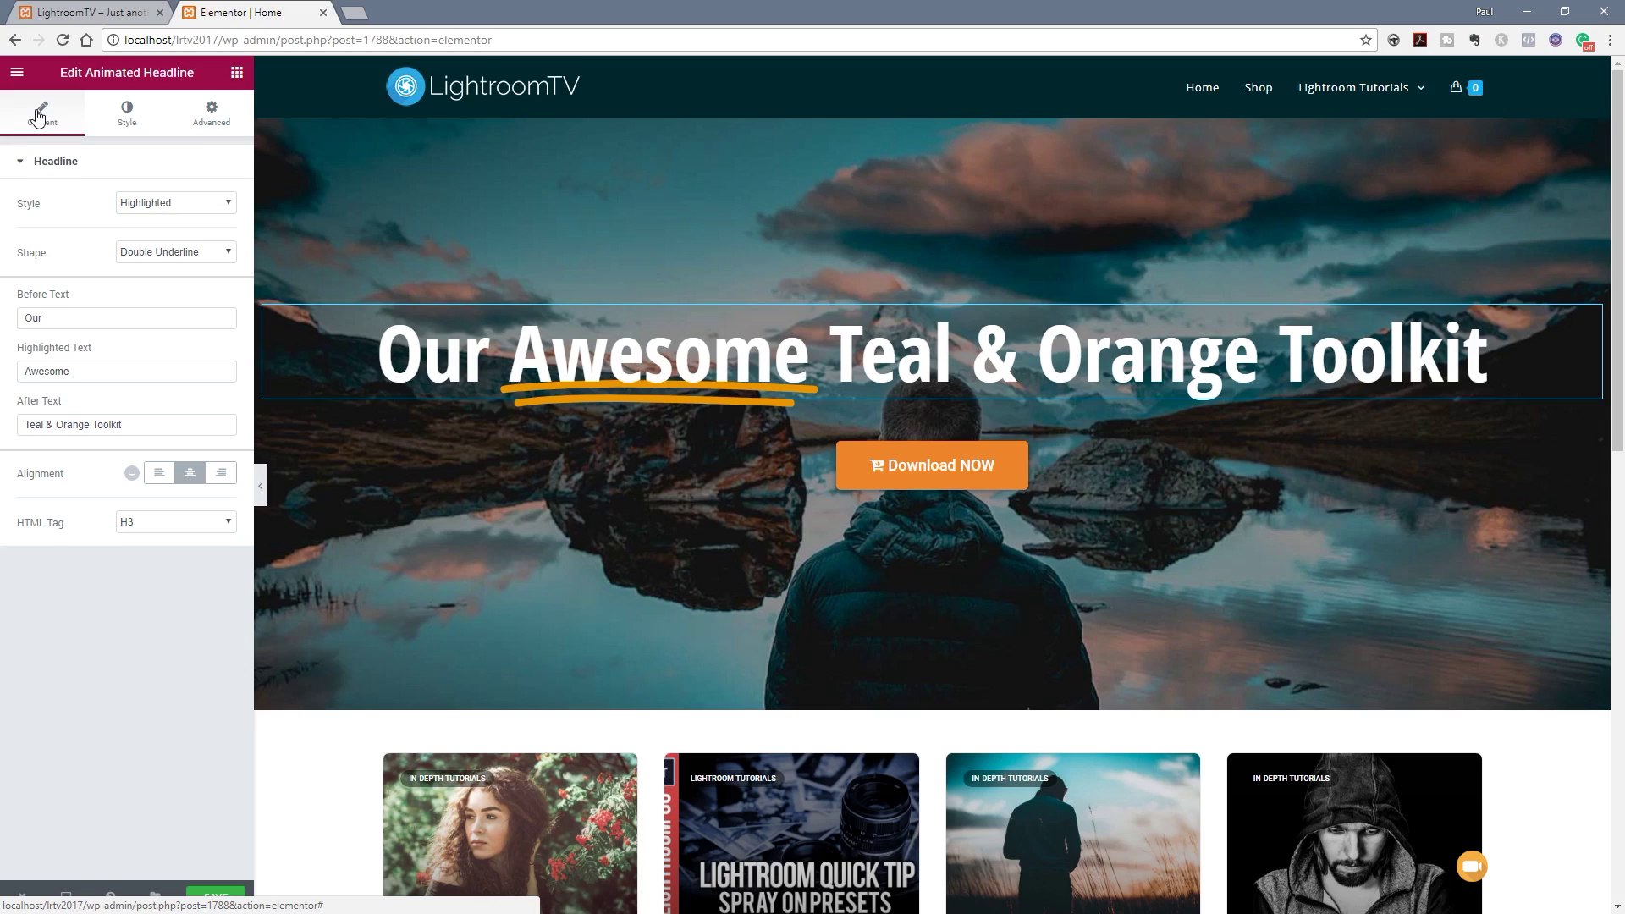
Step: Switch the headline to Rotating style and select the Better, Bigger, Faster word list
{"action": "left_click", "coordinate": [183, 205]}
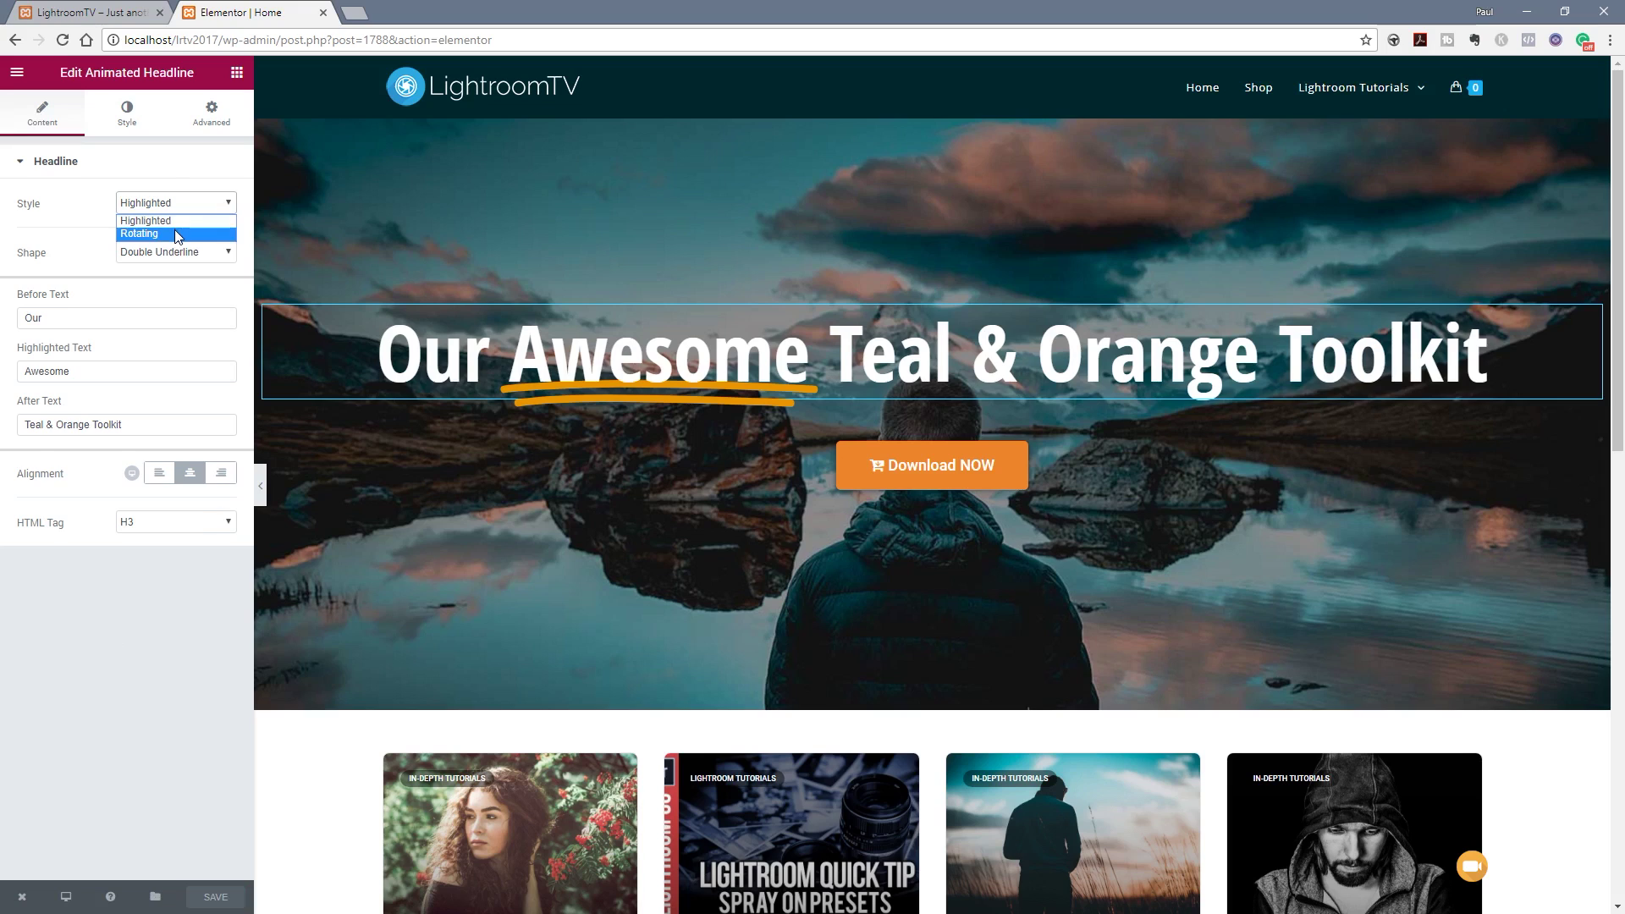
{"action": "left_click", "coordinate": [178, 234]}
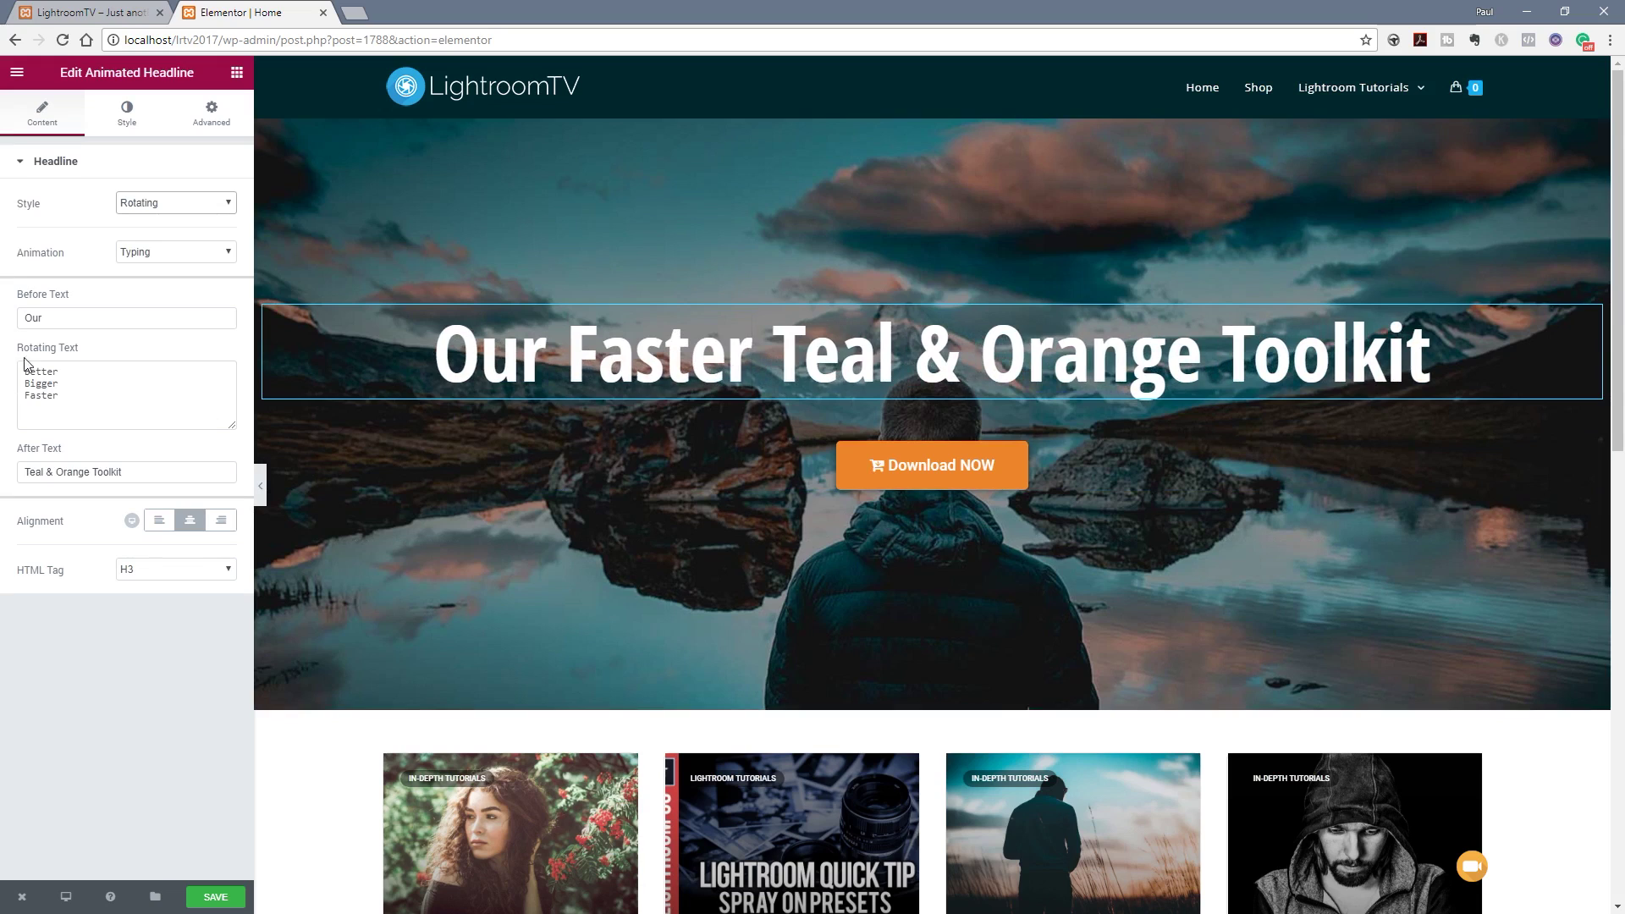
{"action": "left_click", "coordinate": [85, 400]}
{"action": "left_click_drag", "start_coordinate": [86, 400], "coordinate": [16, 372]}
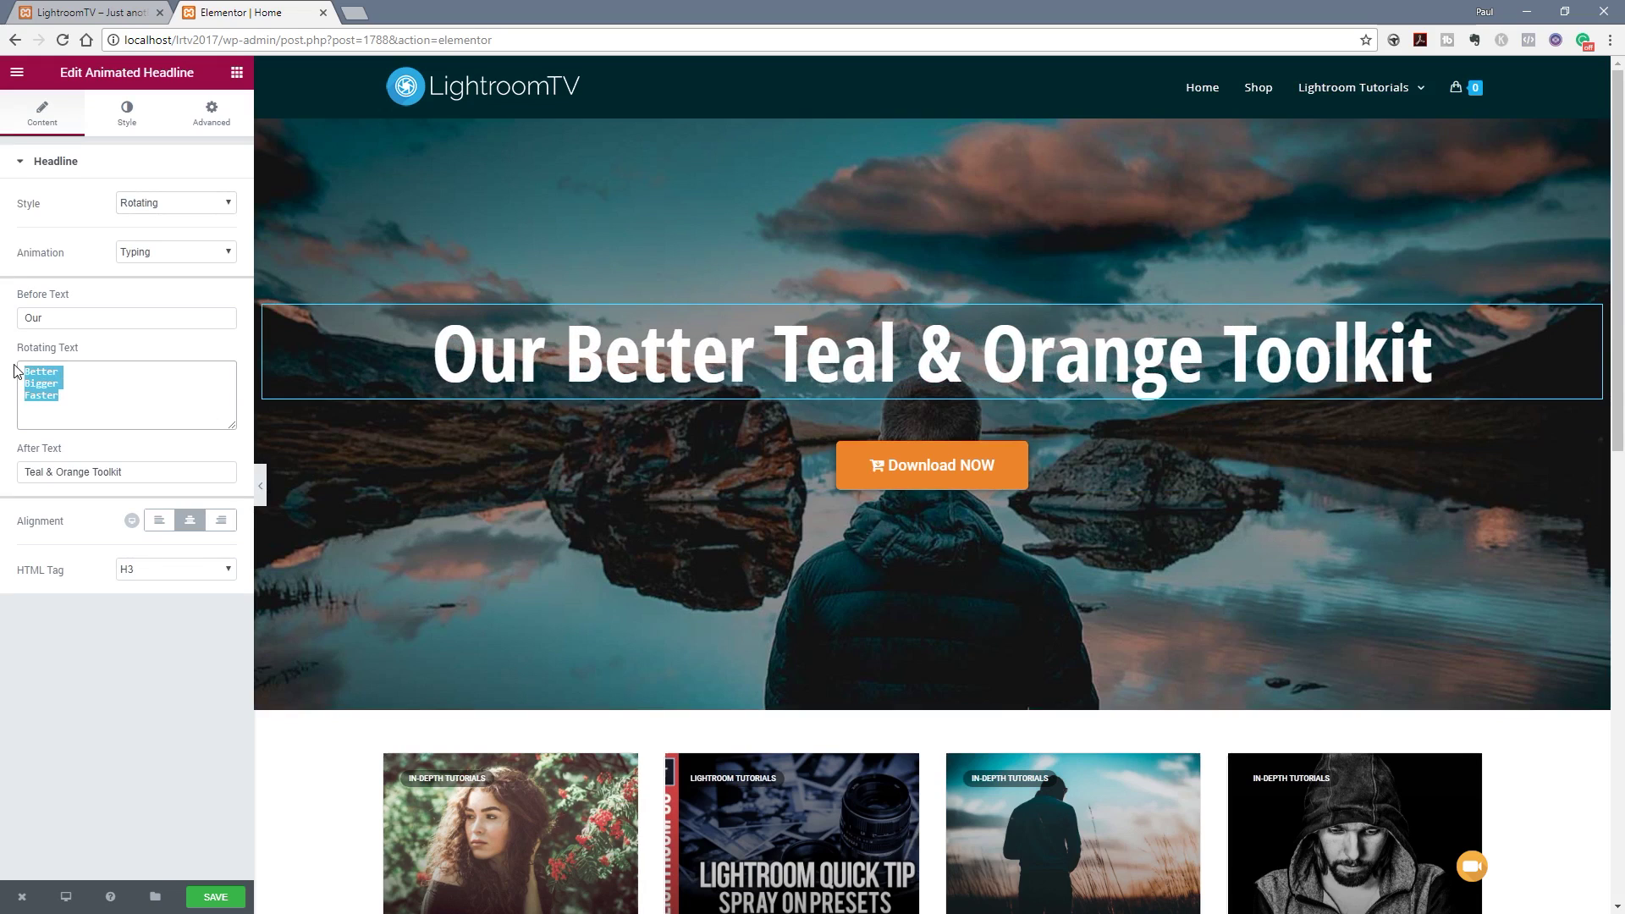
Step: Try the Clip, Flip and finally Swirl animations for the rotating words
{"action": "left_click", "coordinate": [160, 252]}
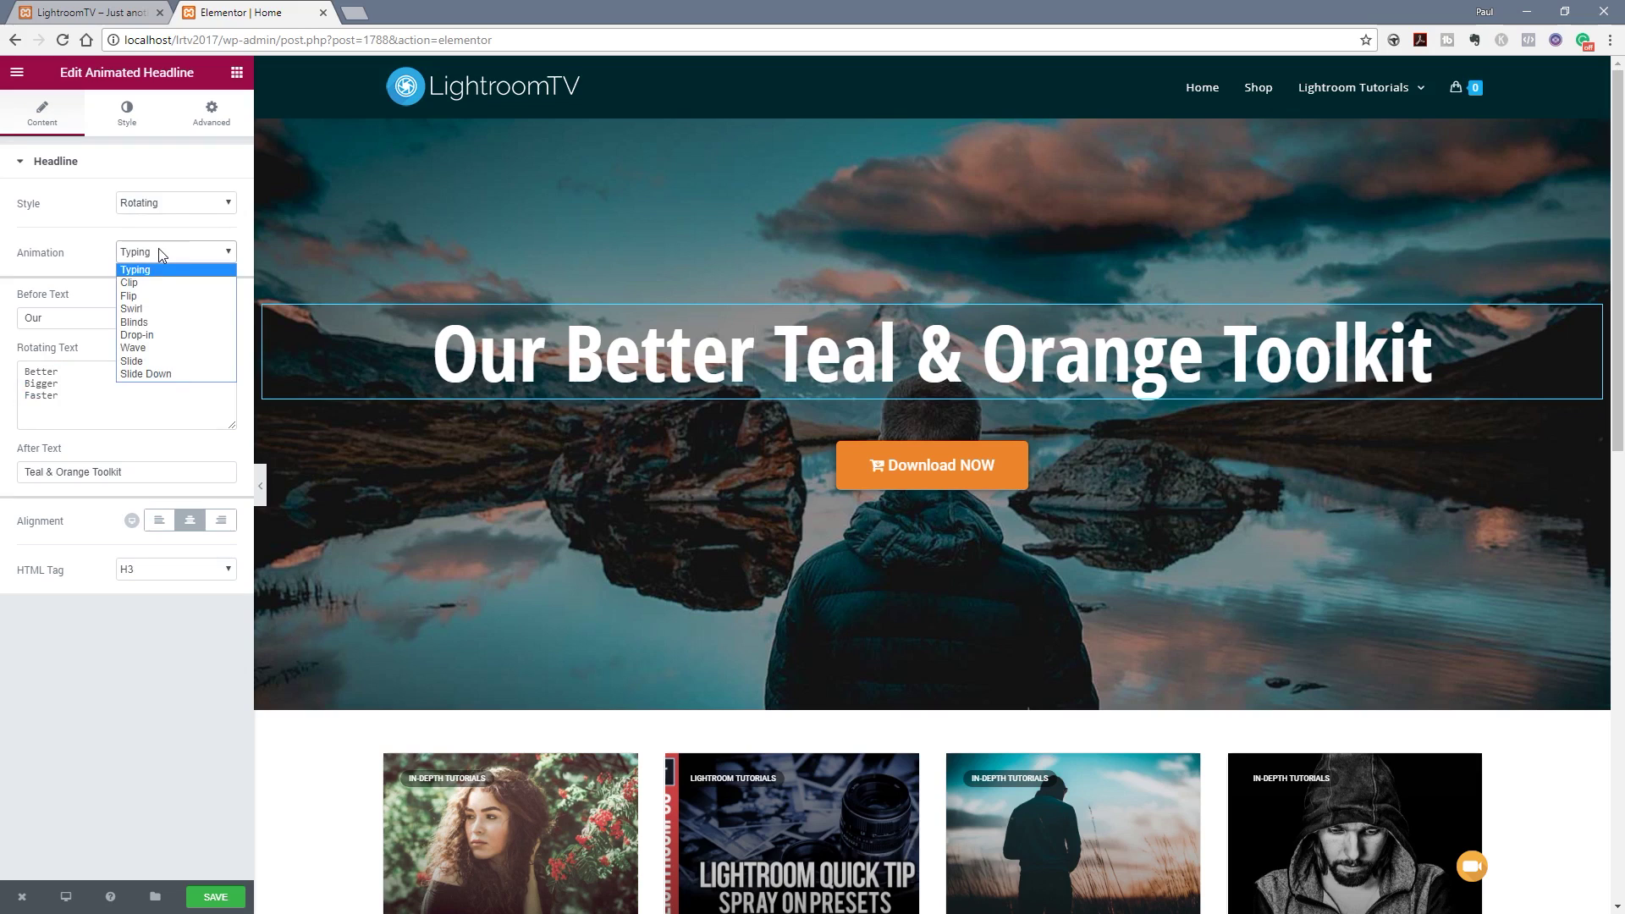
{"action": "left_click", "coordinate": [157, 284]}
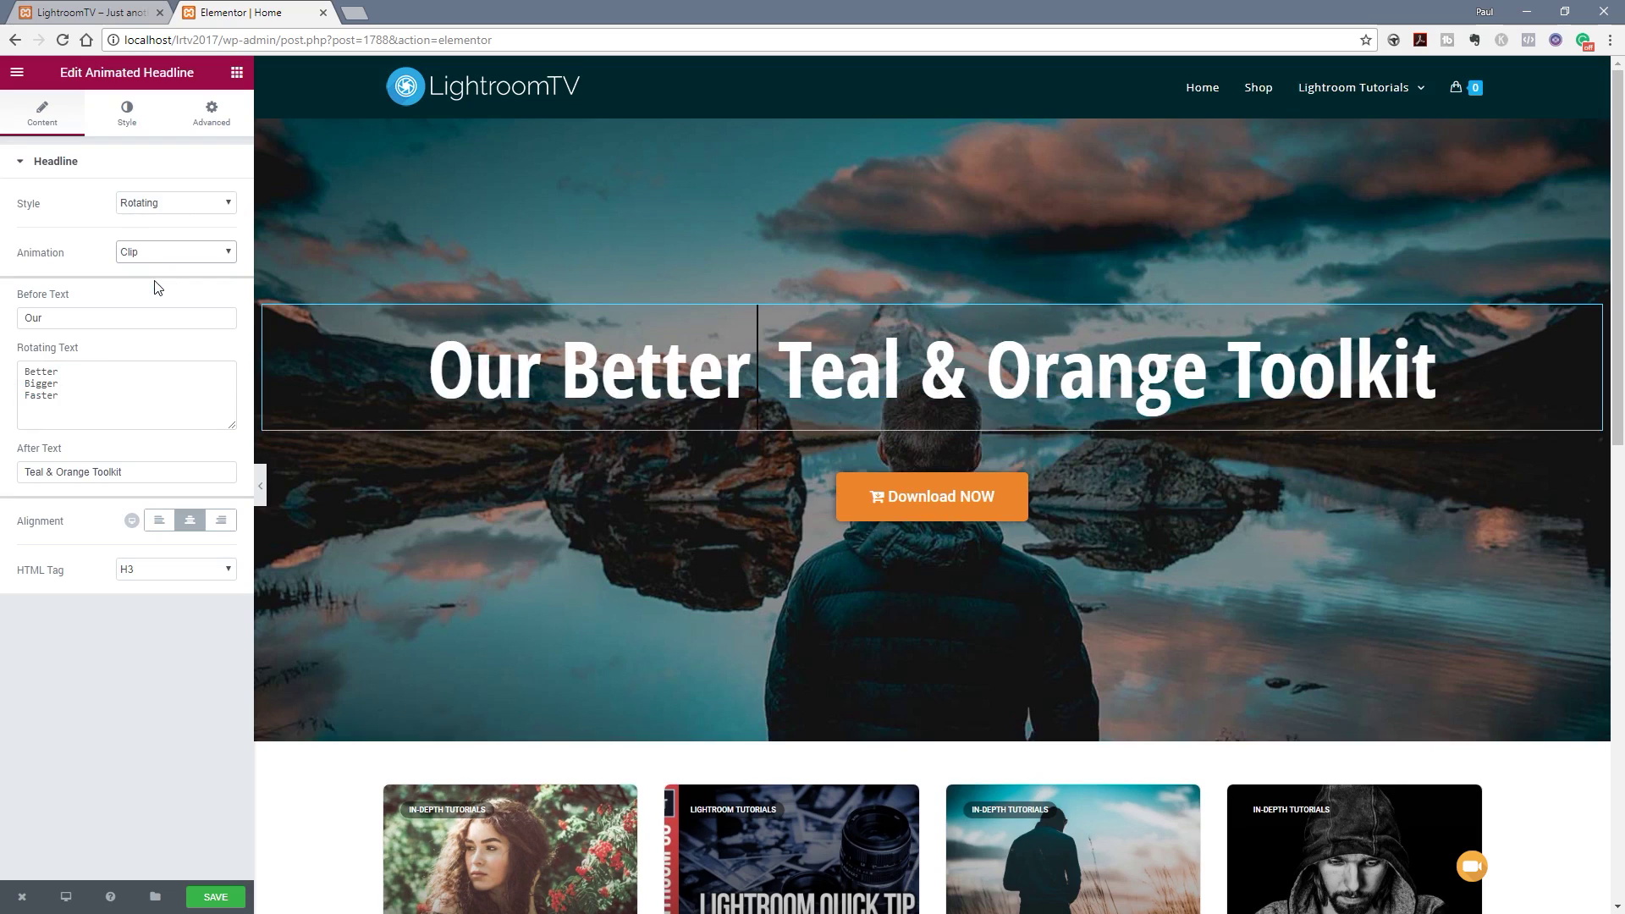
{"action": "left_click", "coordinate": [191, 257]}
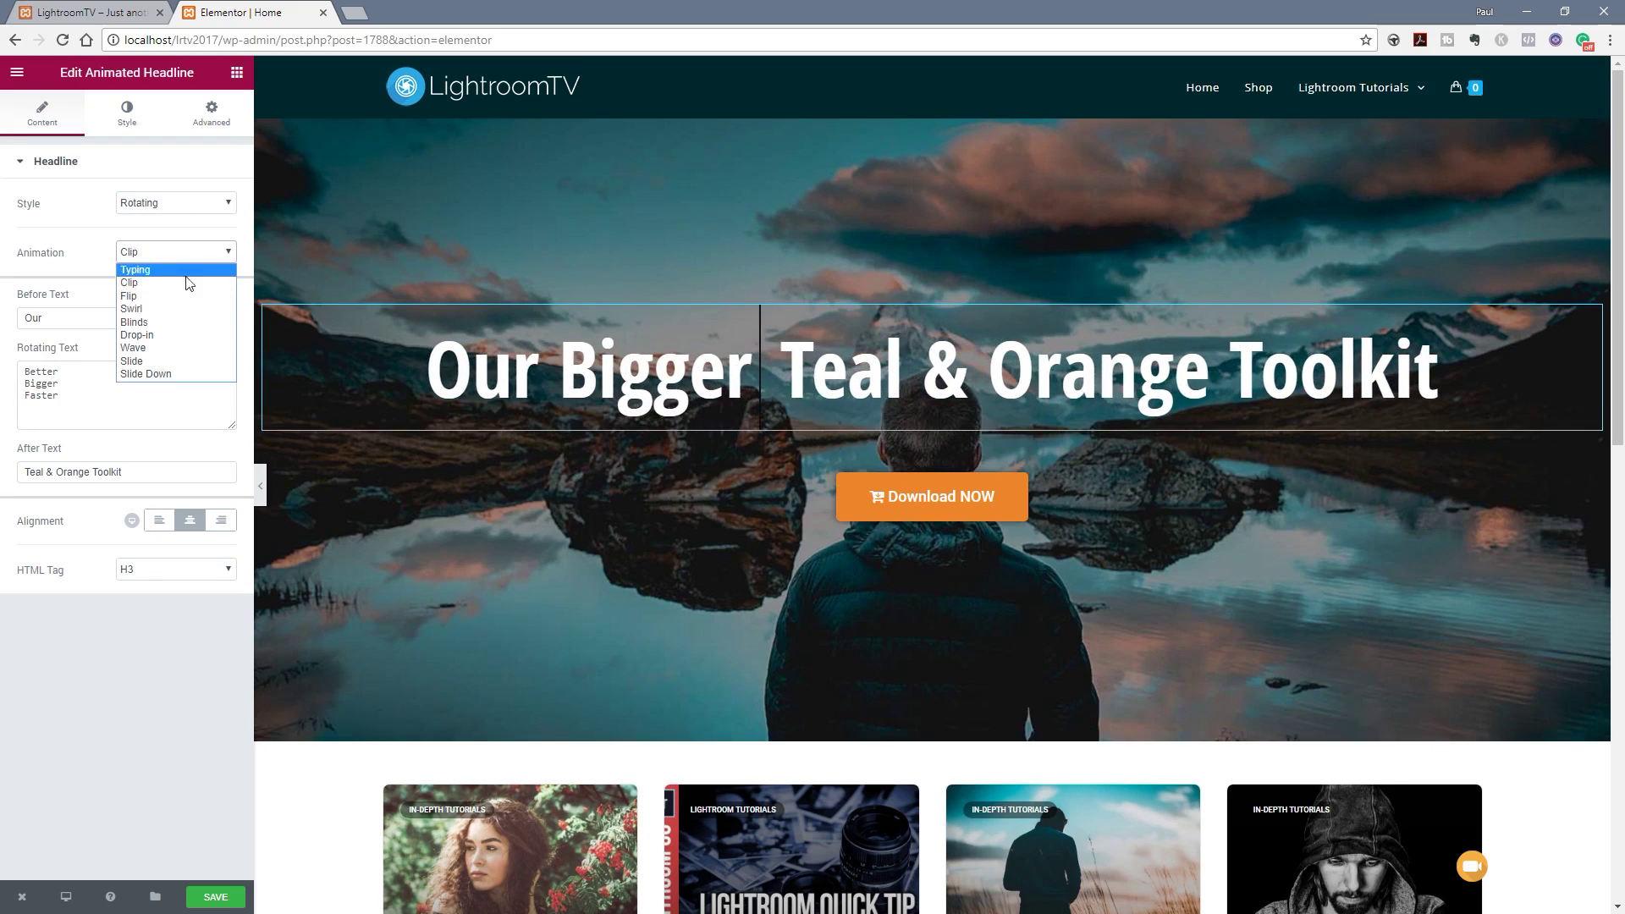
{"action": "left_click", "coordinate": [173, 296]}
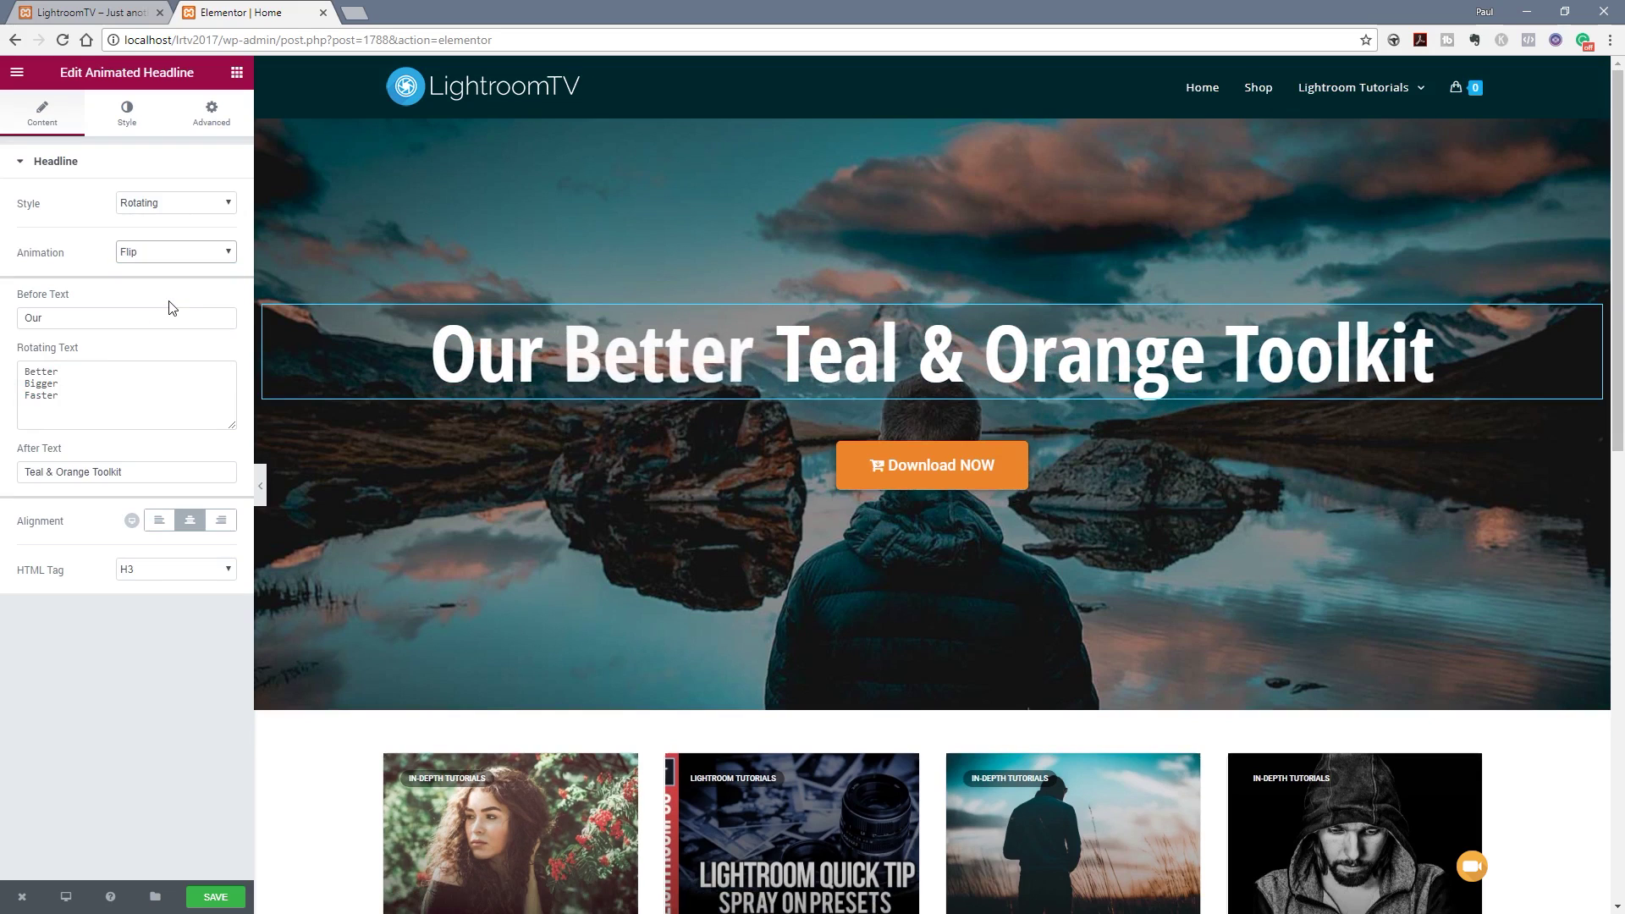
{"action": "left_click", "coordinate": [197, 258]}
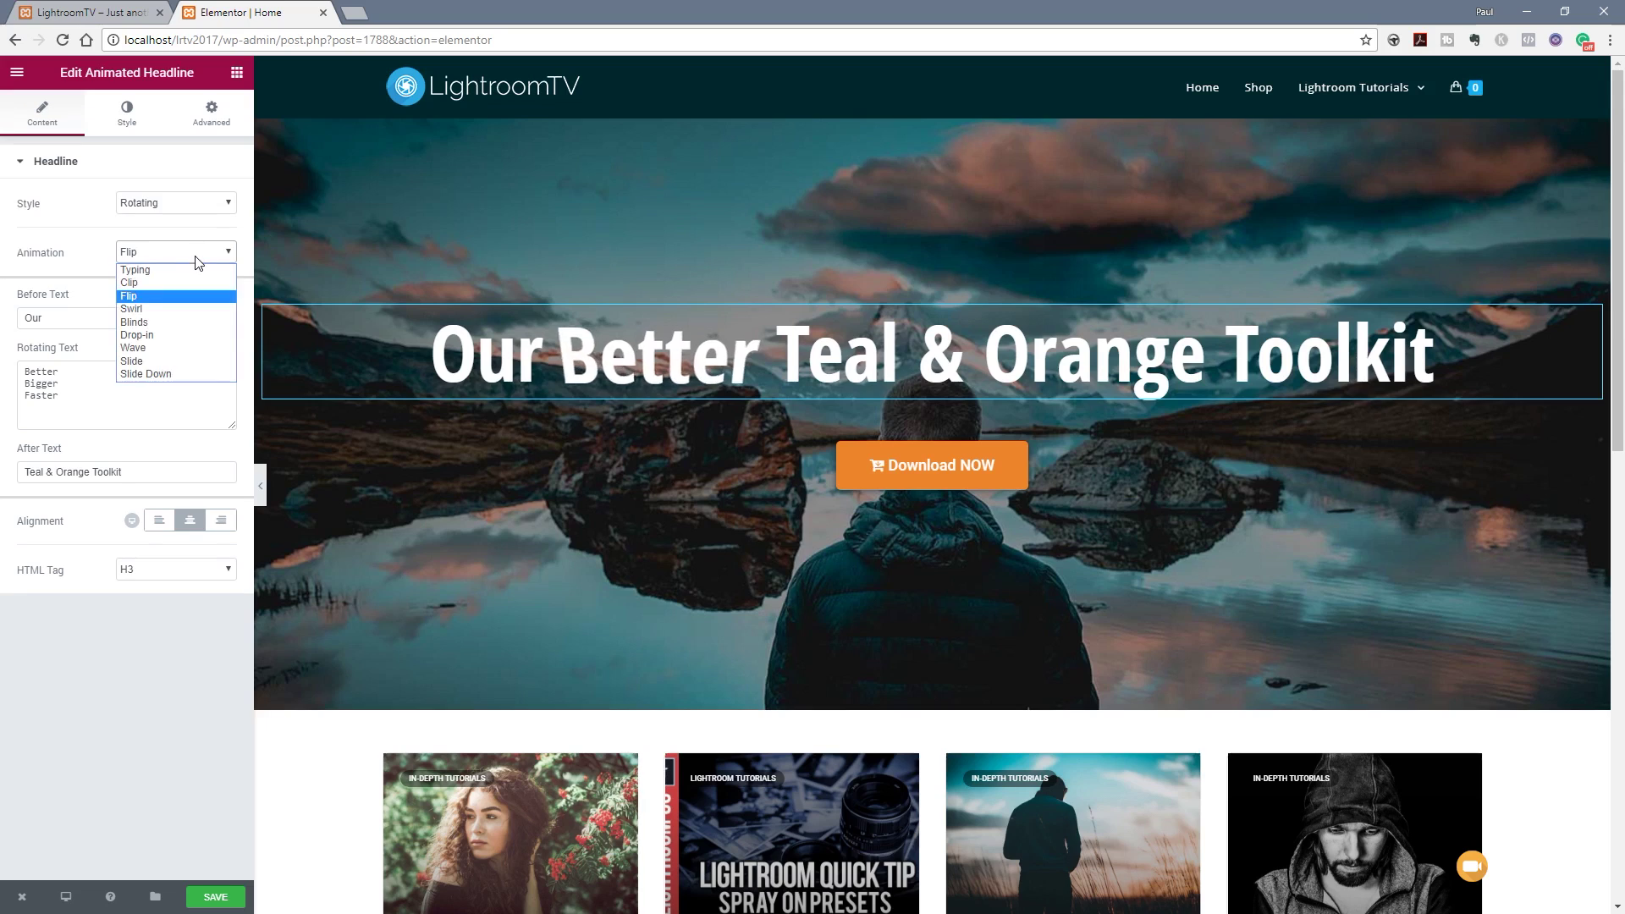
{"action": "left_click", "coordinate": [162, 308]}
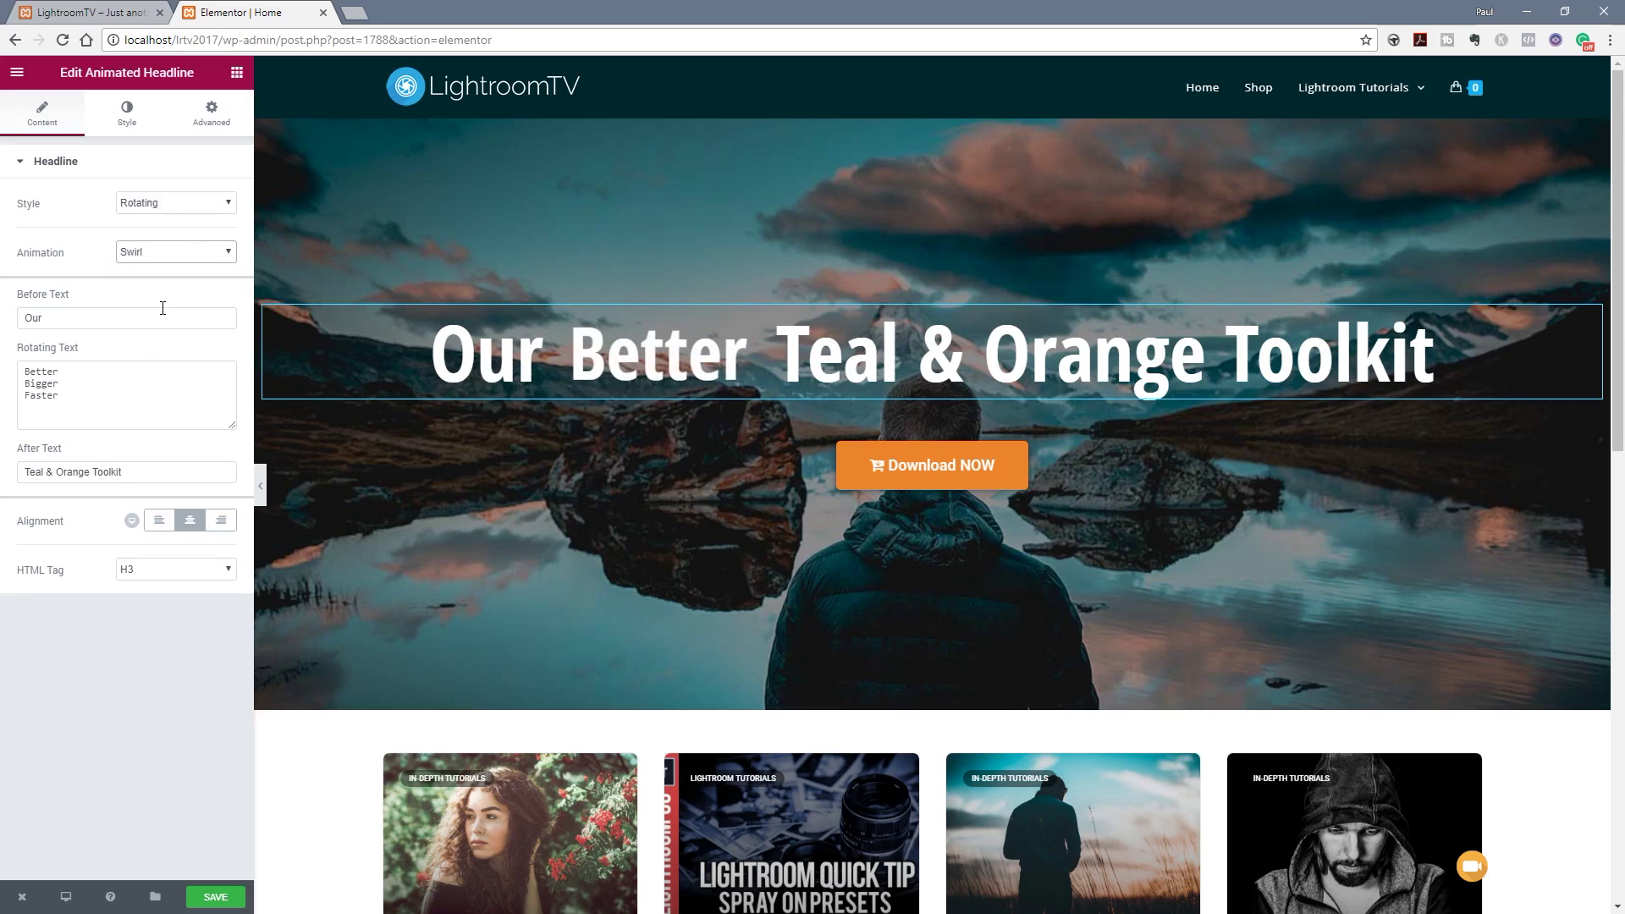